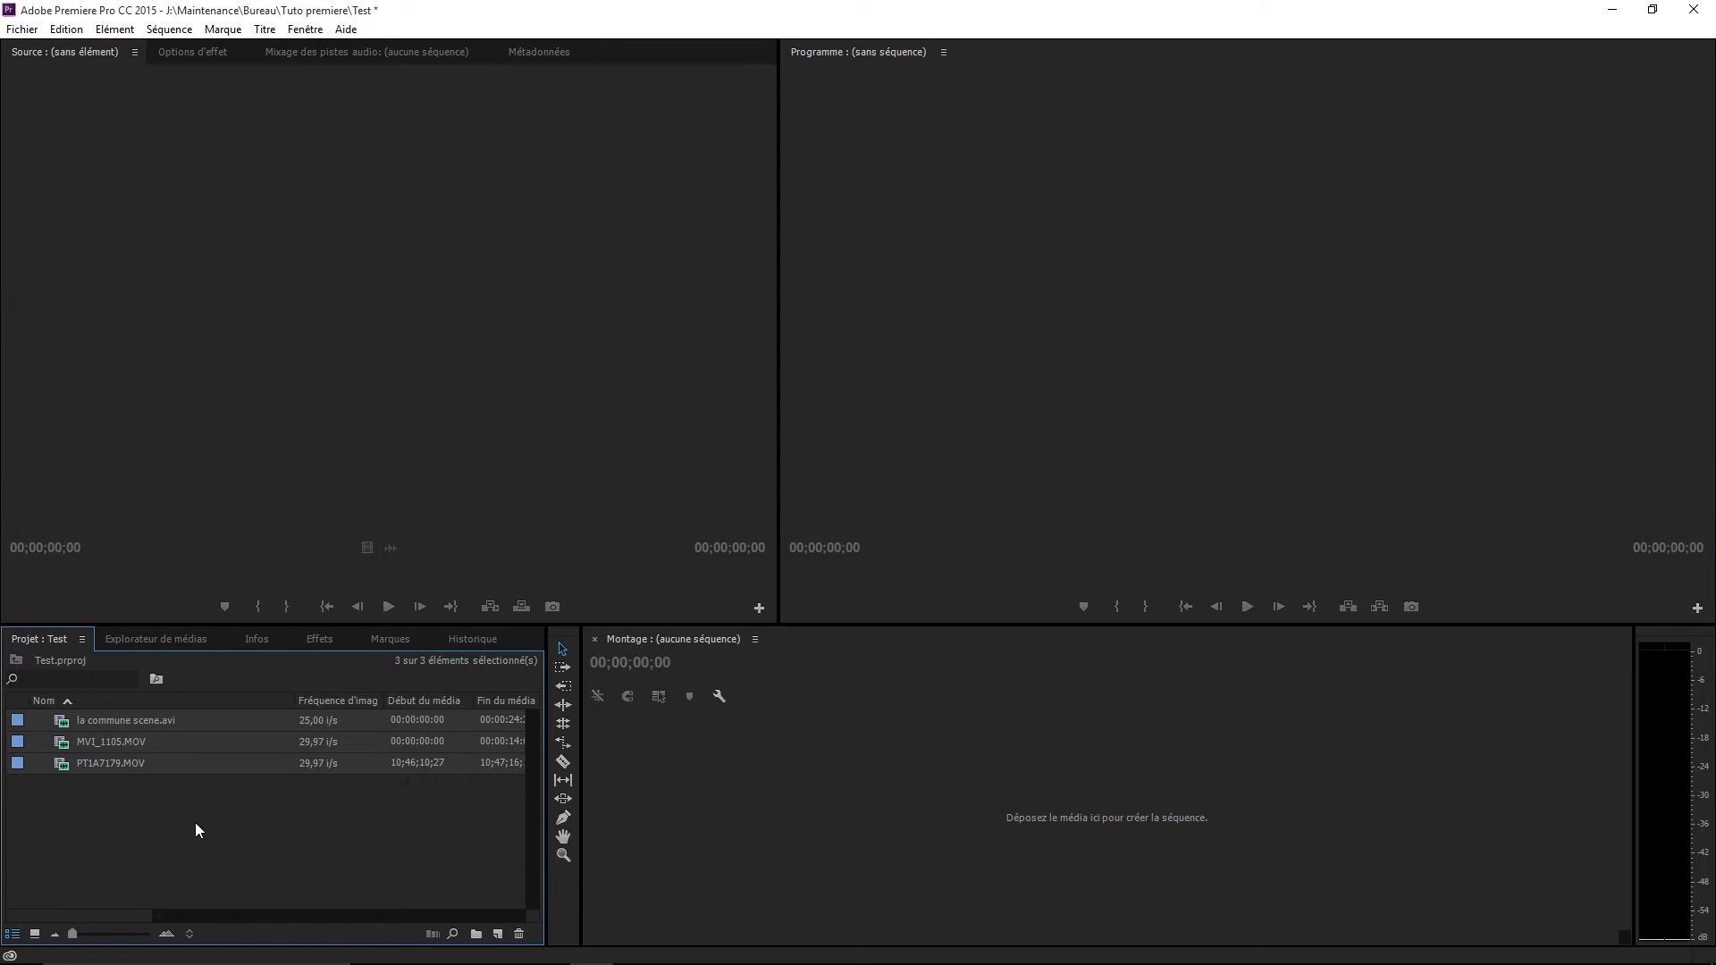
# Create a bin named "Plans choisis" and move the three imported clips into it.
pyautogui.click(127, 825)
pyautogui.rightClick(126, 825)
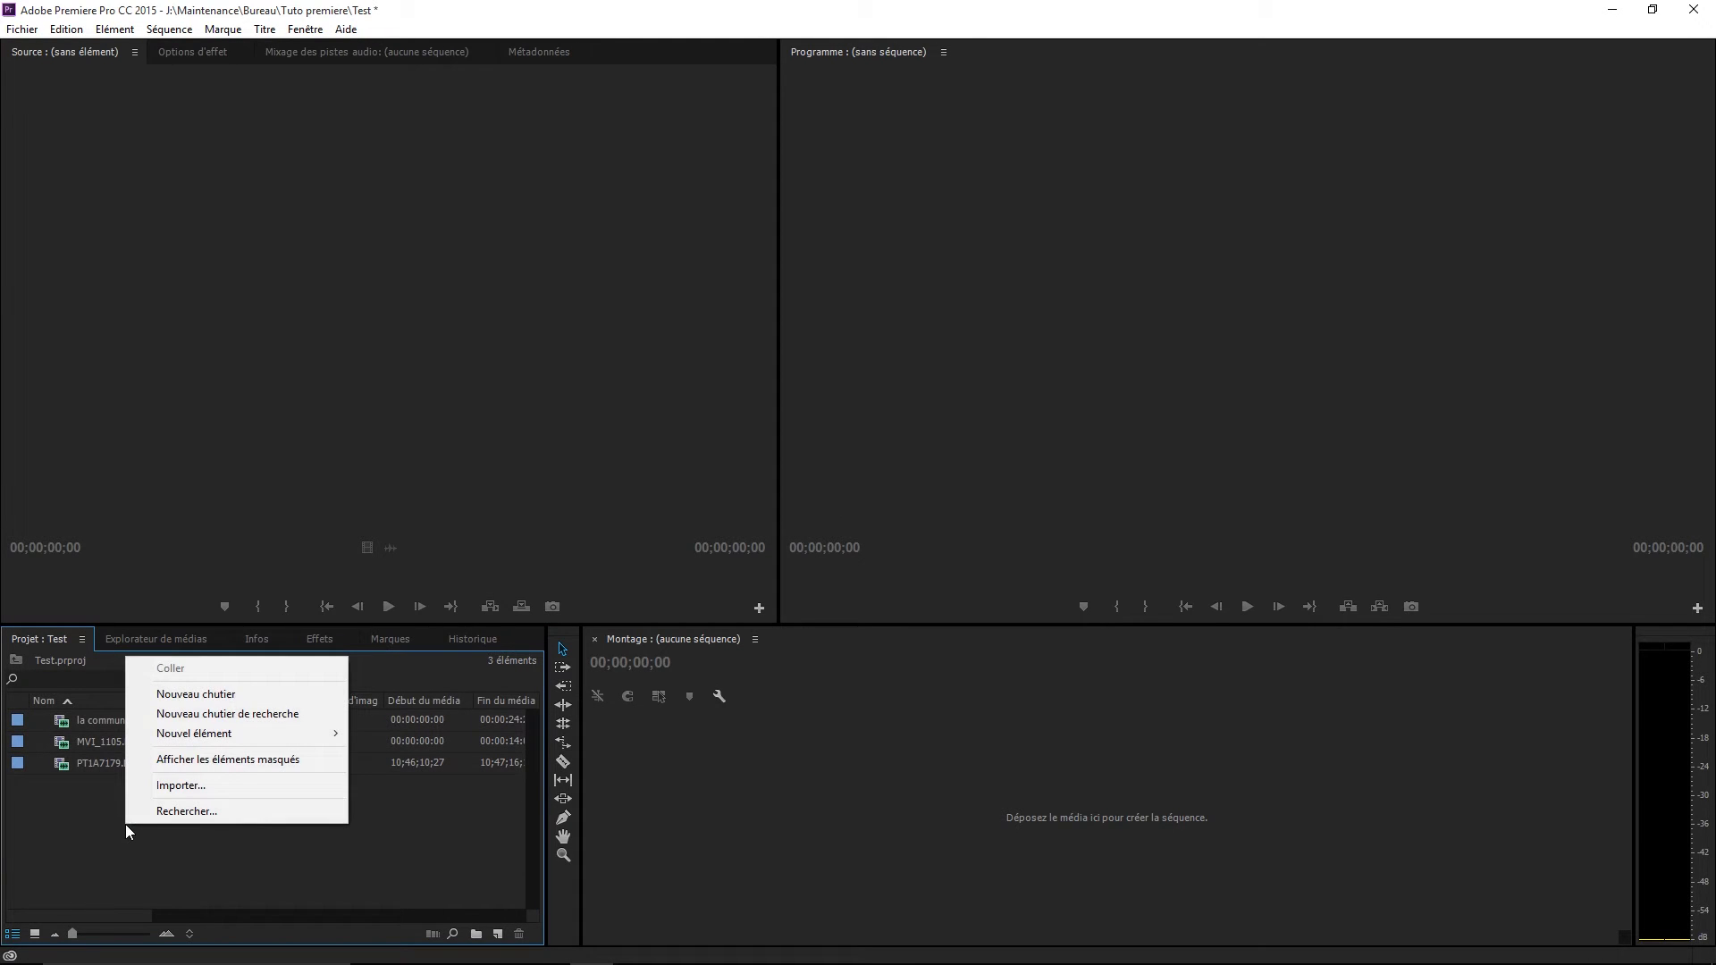
pyautogui.click(193, 696)
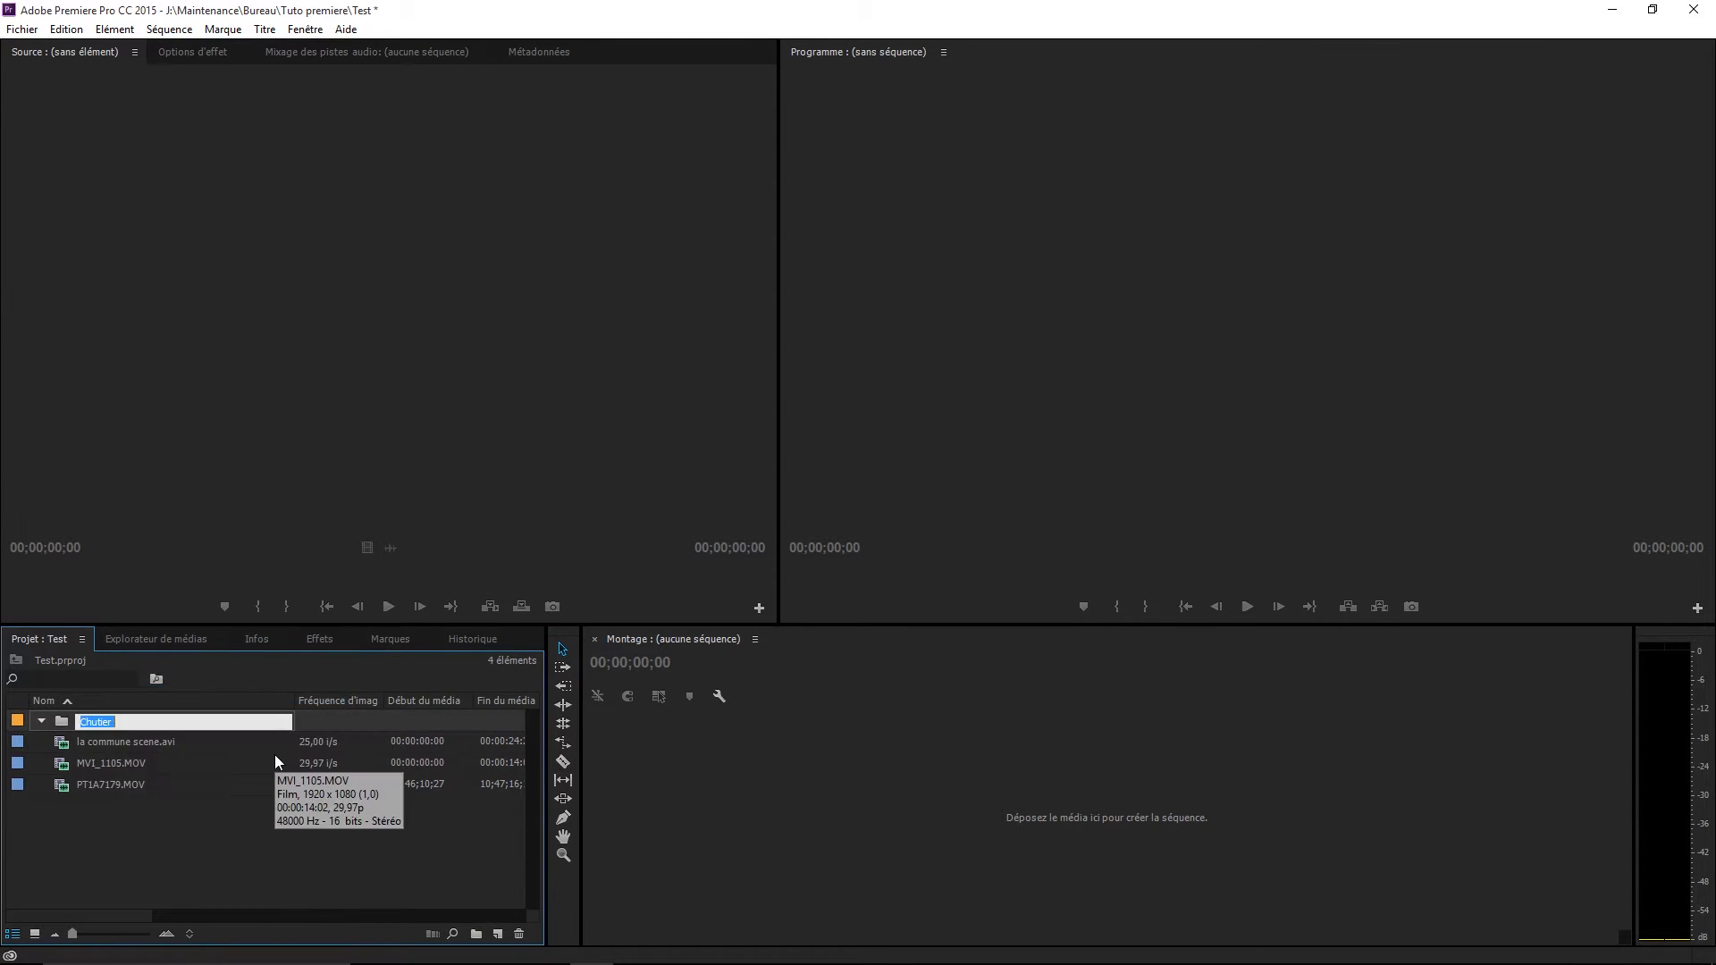
pyautogui.write('Plans choisis')
pyautogui.click(168, 855)
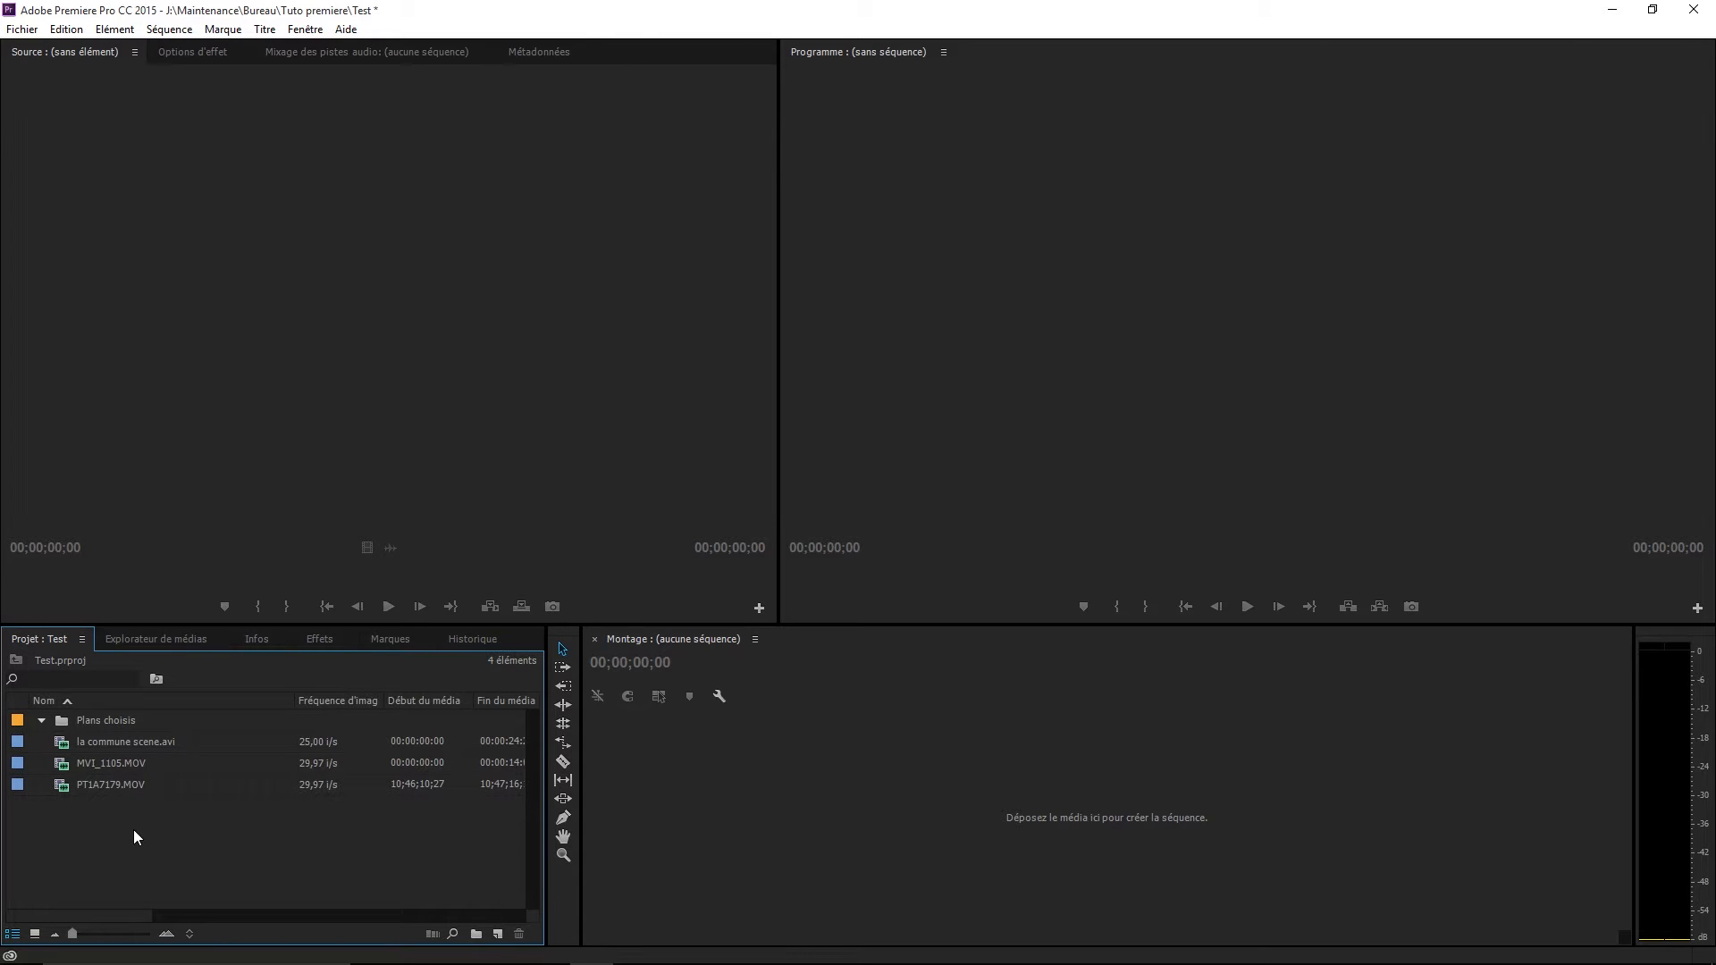
pyautogui.moveTo(134, 829); pyautogui.dragTo(98, 721)
# Create a sequence from PT1A7179.MOV and expand the heights of tracks V1 and A1.
pyautogui.moveTo(84, 785); pyautogui.dragTo(750, 817)
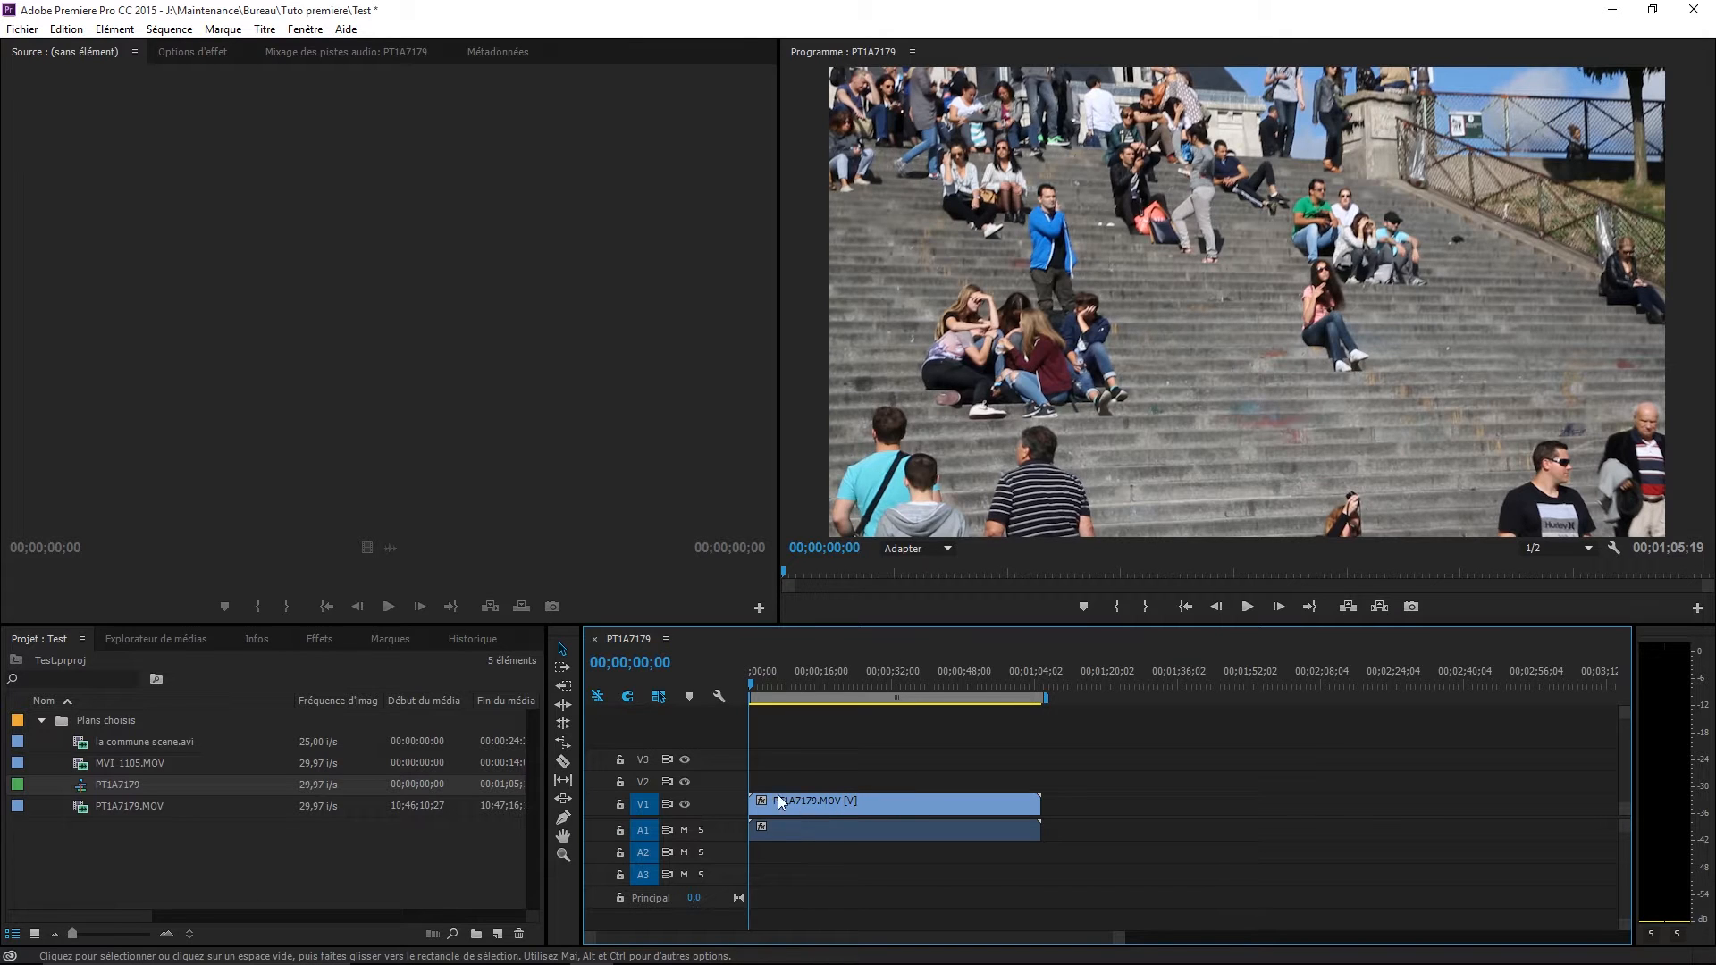
pyautogui.doubleClick(716, 801)
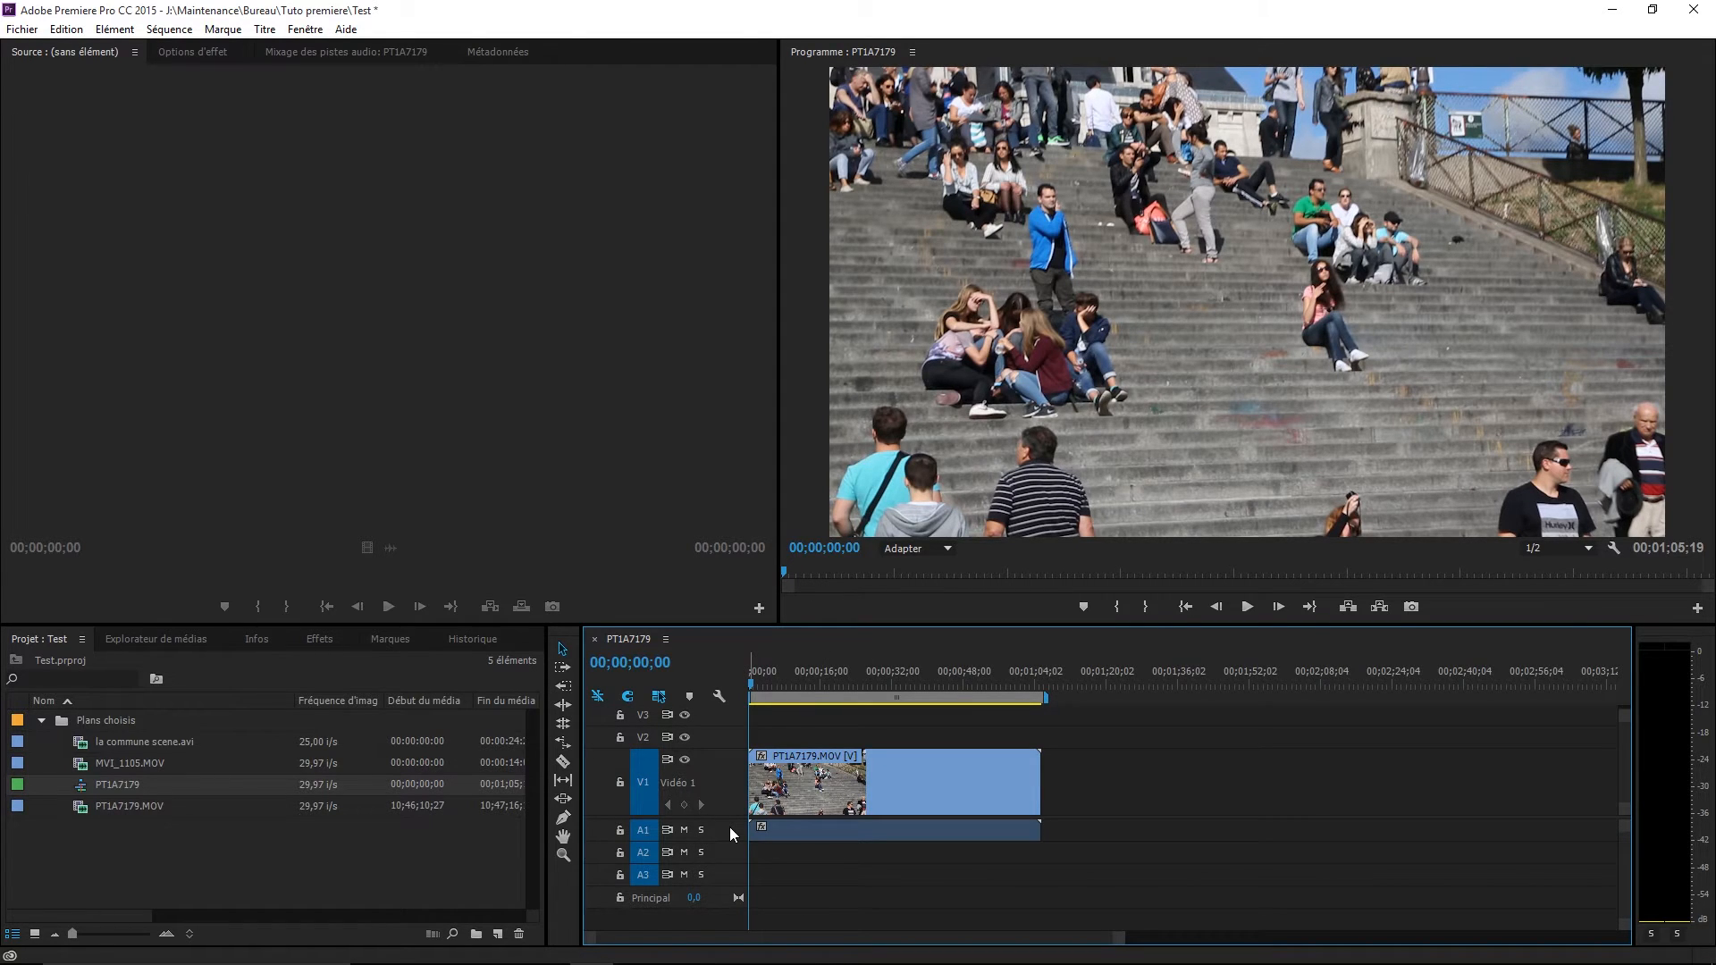
pyautogui.doubleClick(729, 827)
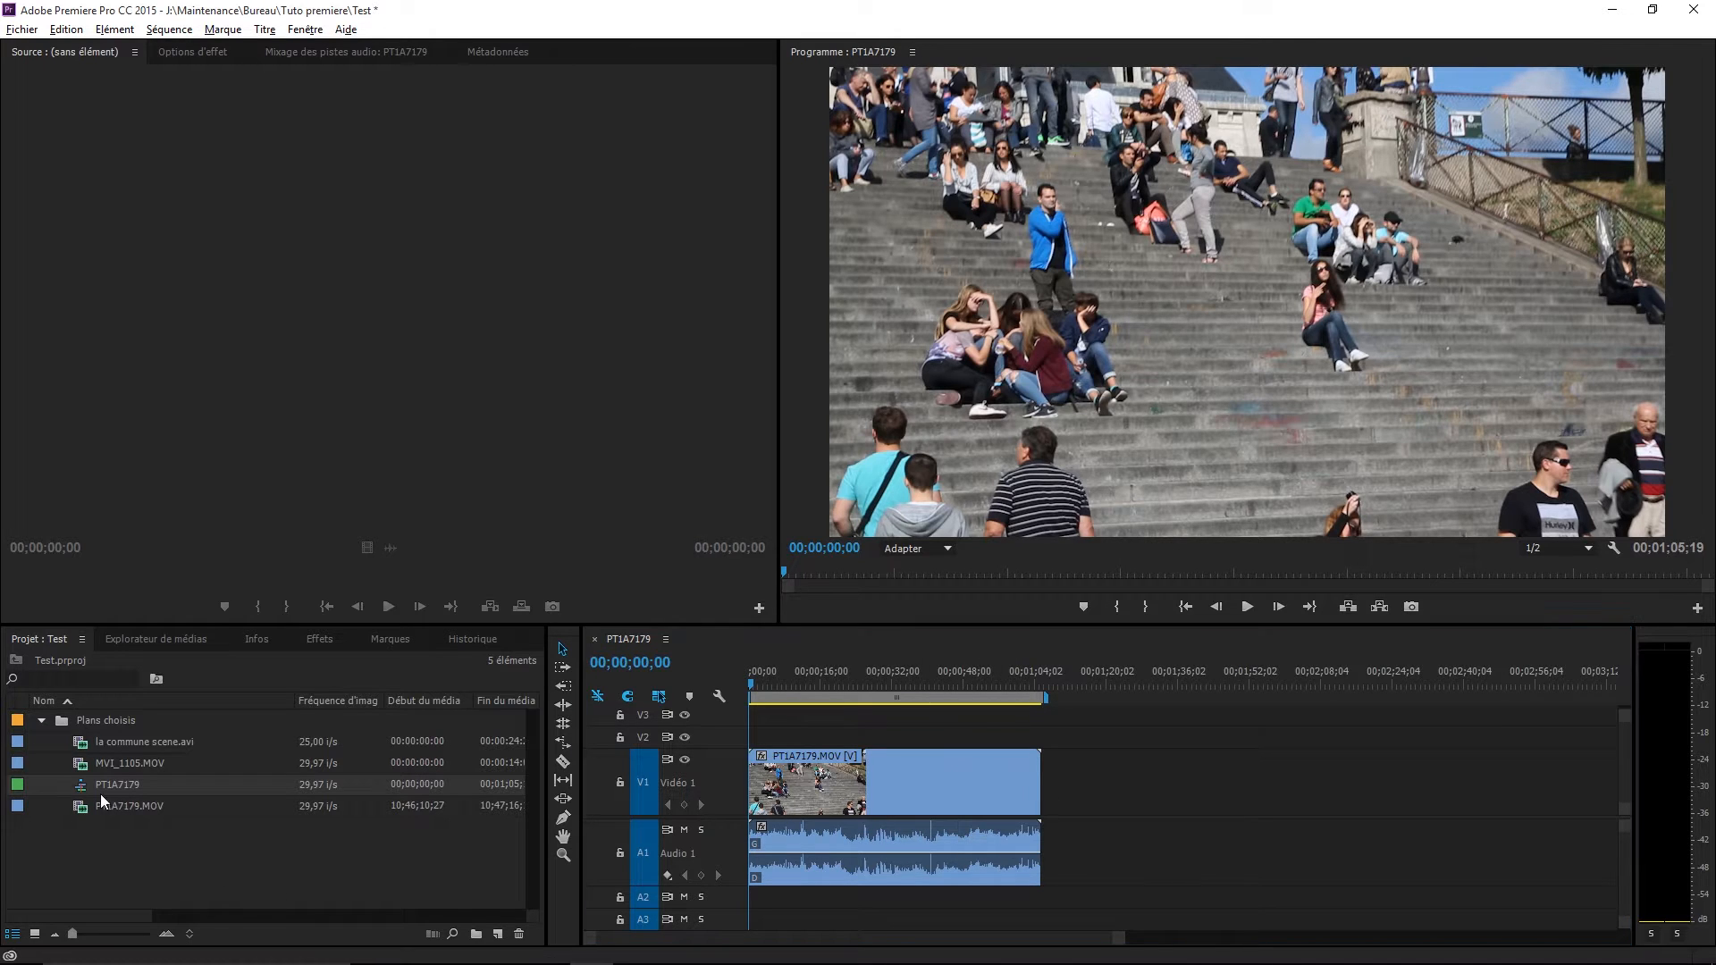
# Place MVI_1105.MOV on V1 at about 00;01;41, leaving a gap after the first clip, and scrub through the sequence.
pyautogui.moveTo(79, 771); pyautogui.dragTo(1213, 790)
pyautogui.moveTo(753, 684); pyautogui.dragTo(787, 685)
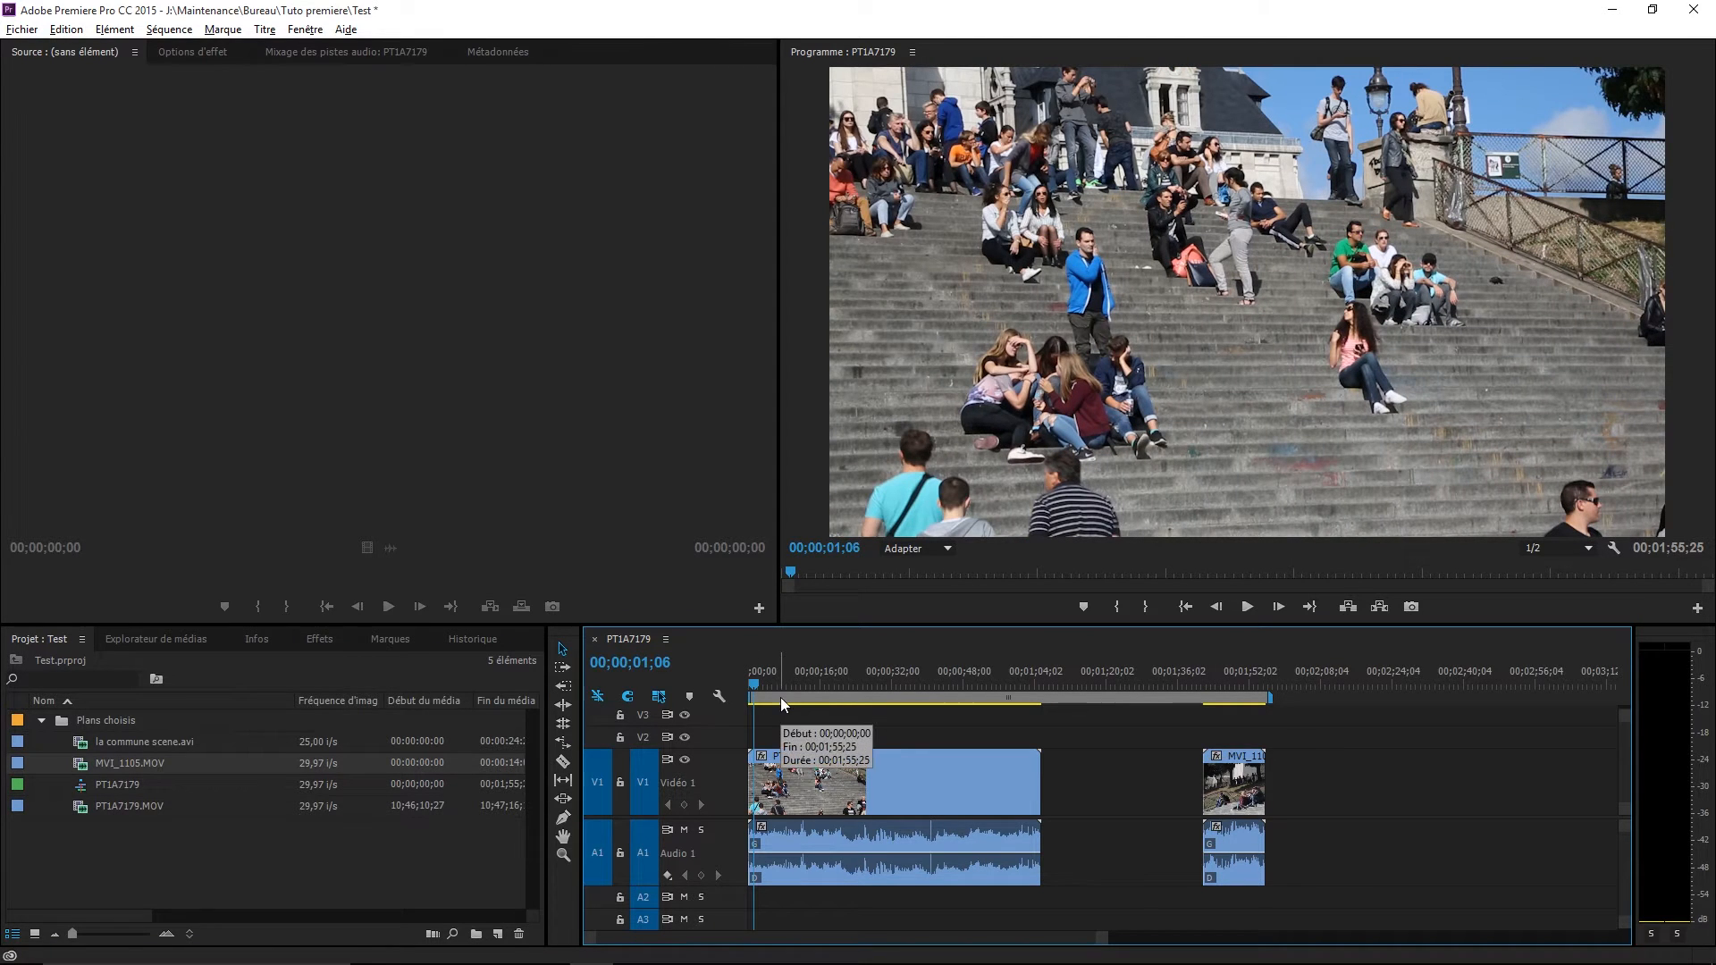
pyautogui.click(776, 683)
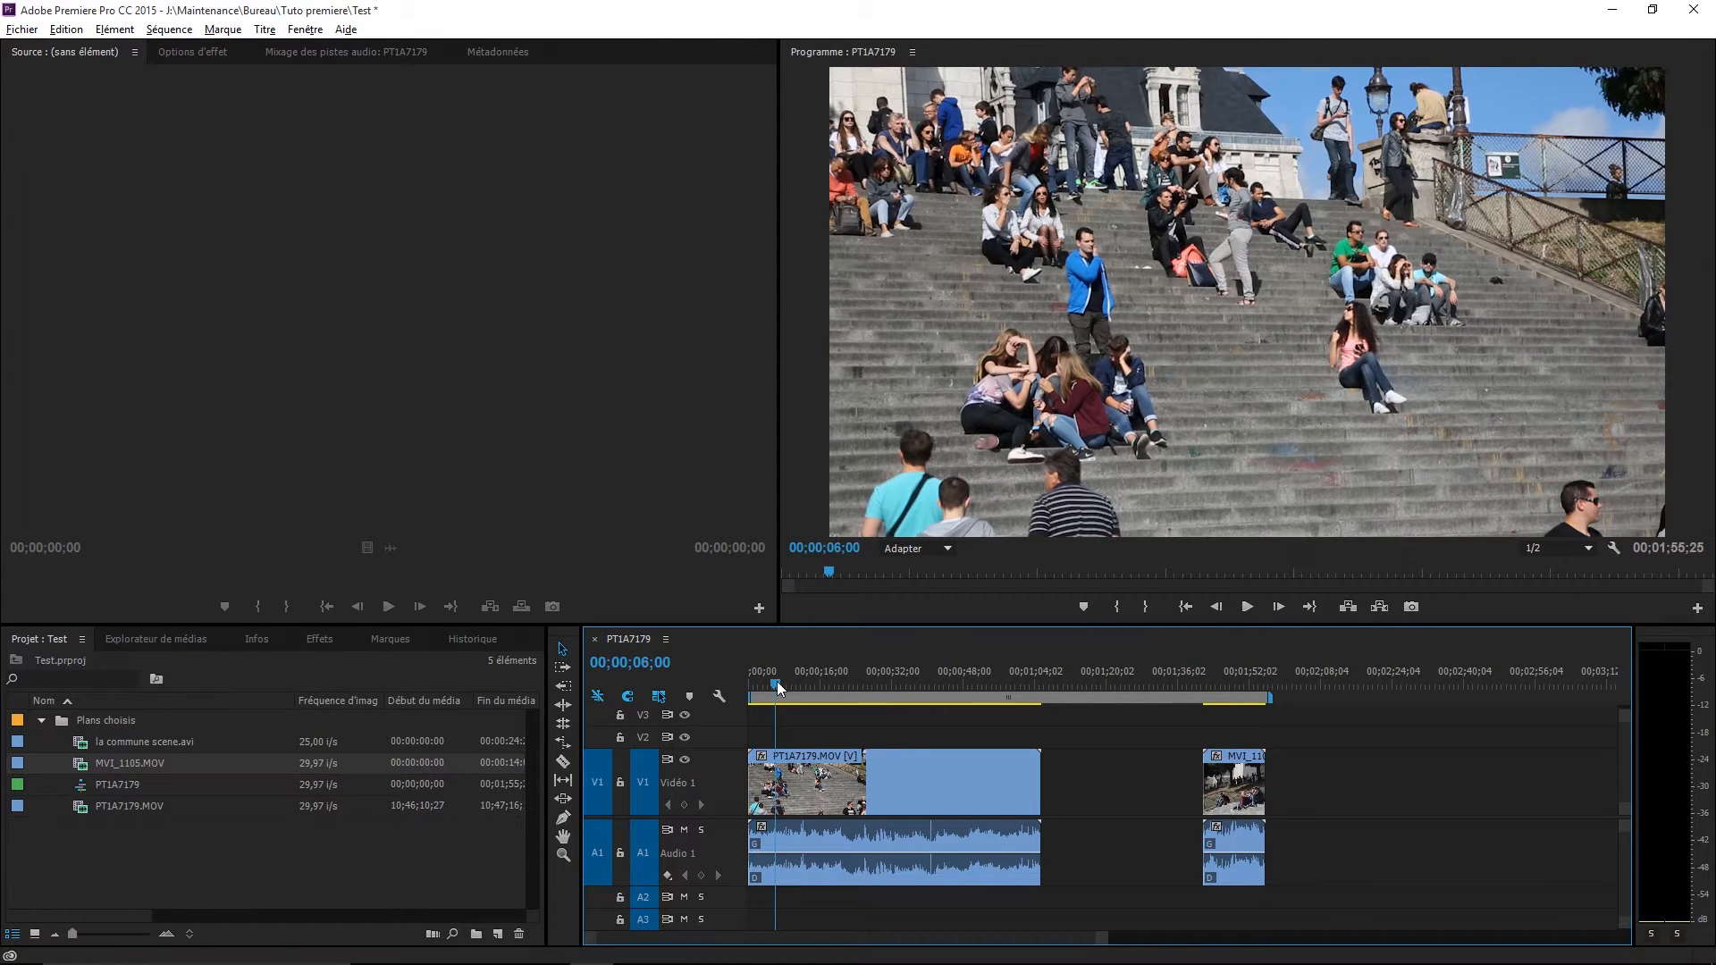
pyautogui.moveTo(776, 681); pyautogui.dragTo(1078, 686)
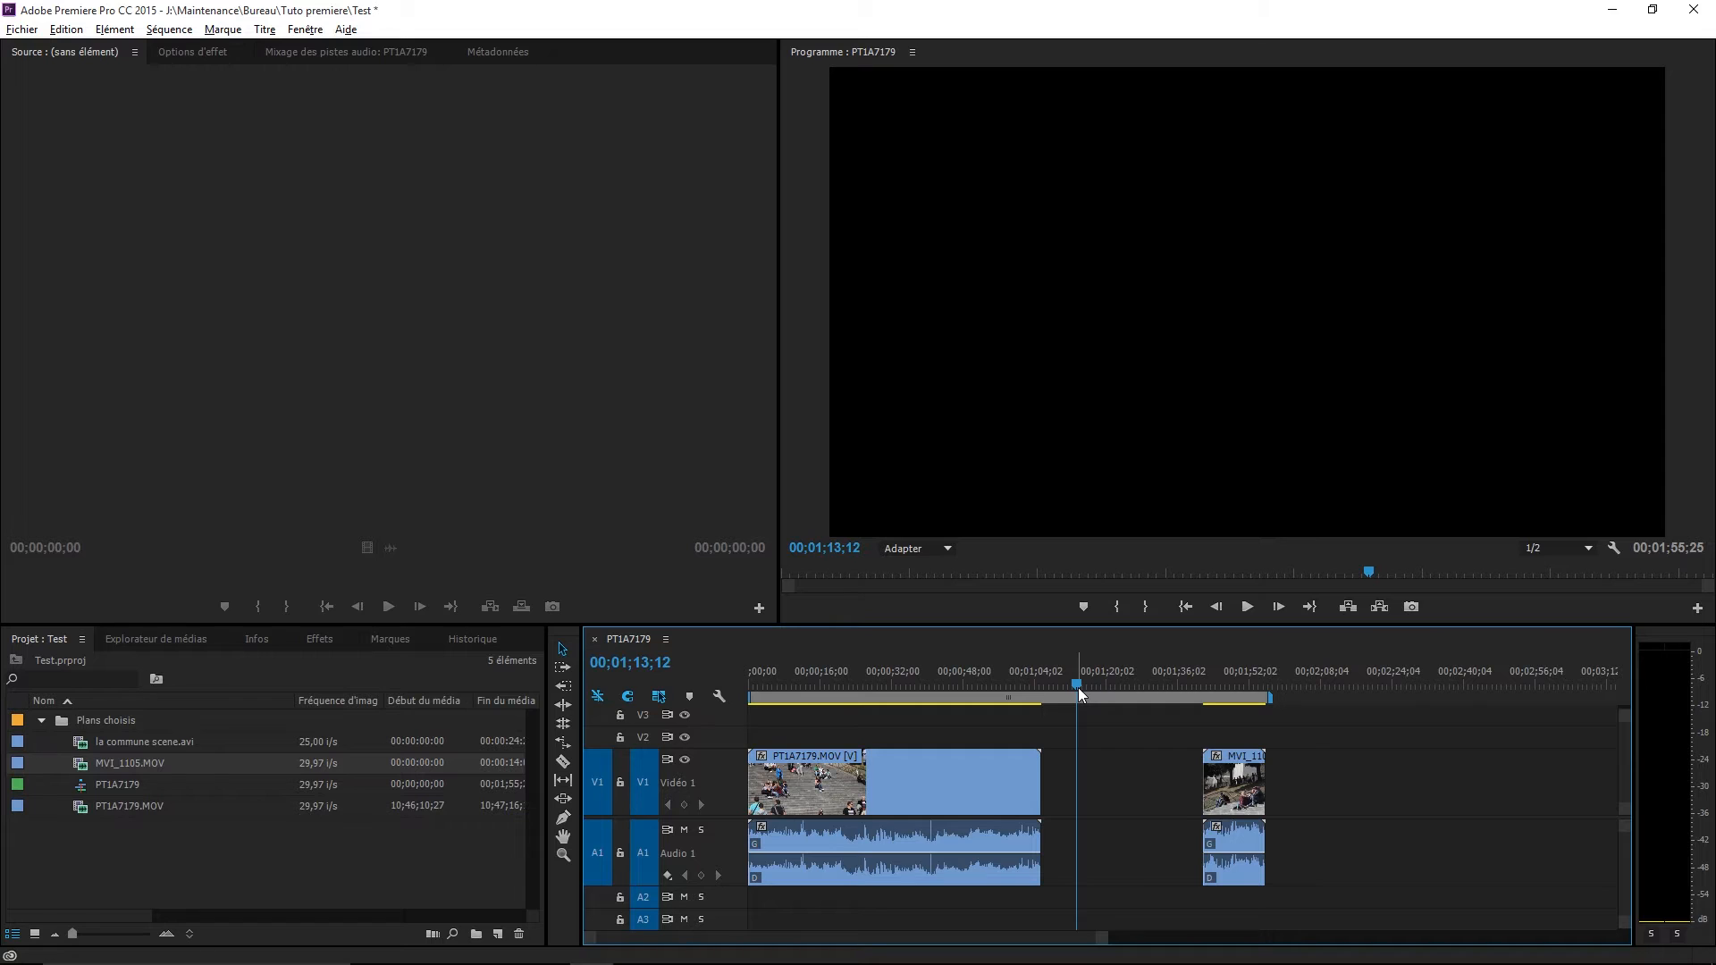
# Mute audio track A1 and place the playhead at 00;00;33;19, just before the fall in the first clip.
pyautogui.click(684, 830)
pyautogui.moveTo(853, 683); pyautogui.dragTo(902, 738)
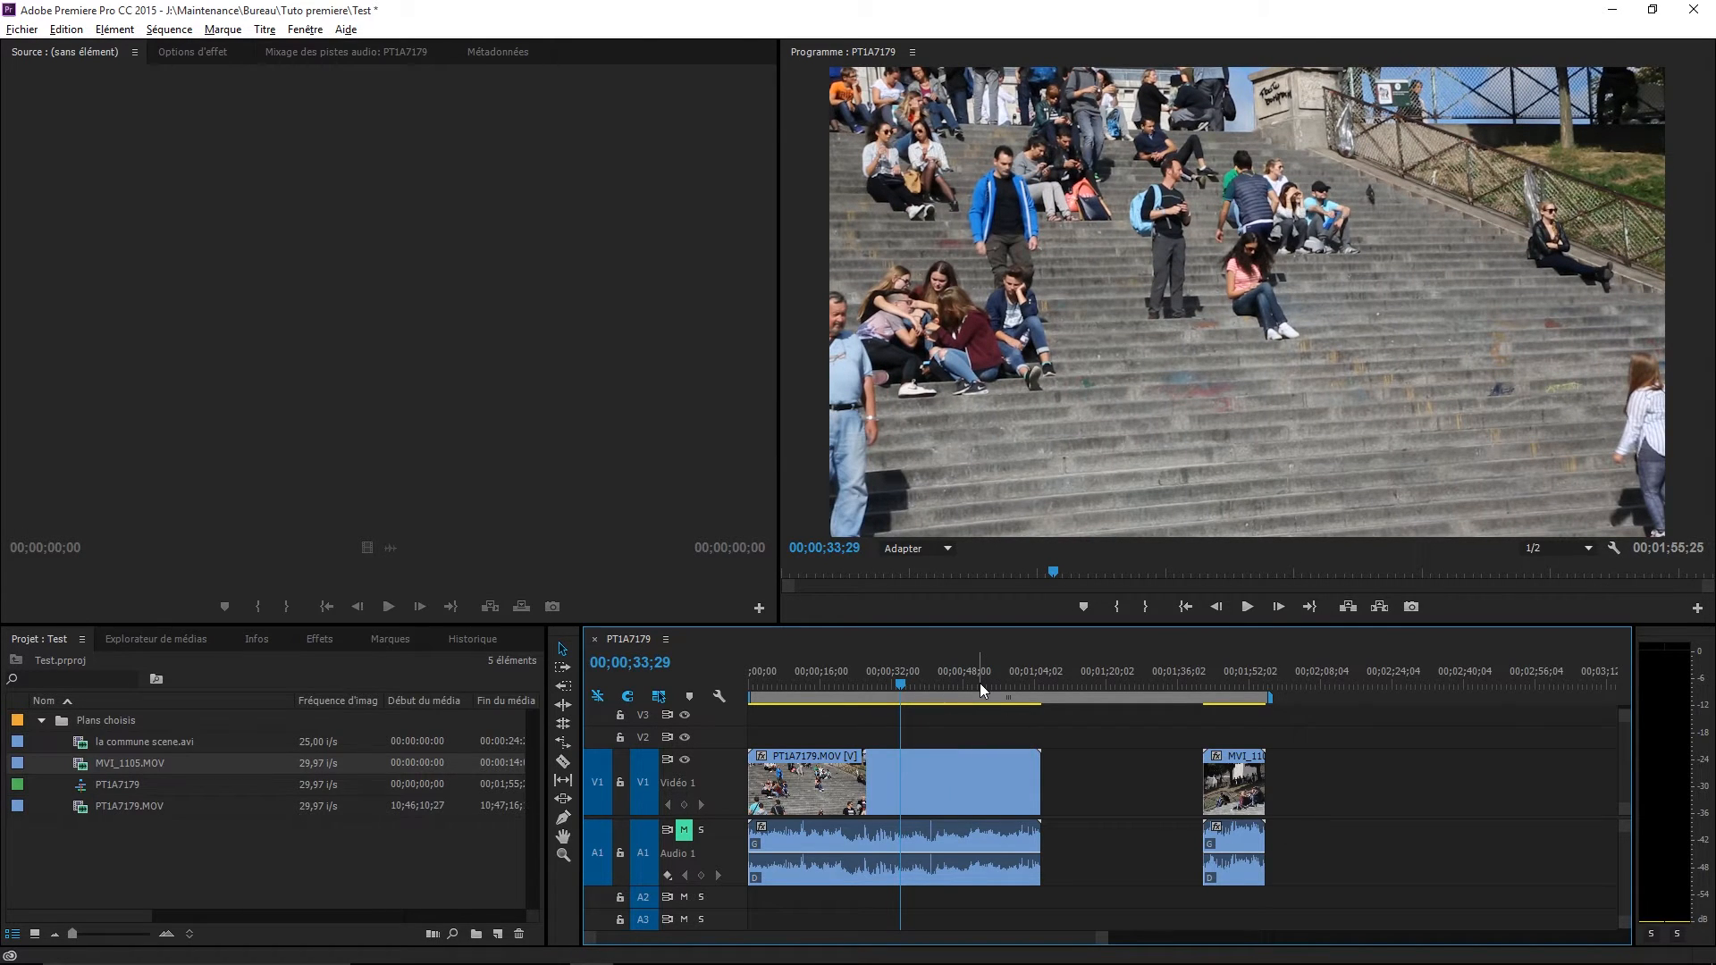
pyautogui.press('Left')
pyautogui.press('Left')
pyautogui.press('Left')
pyautogui.press('Left')
pyautogui.press('Left')
pyautogui.press('Left')
pyautogui.press('Left')
pyautogui.press('Left')
pyautogui.press('Left')
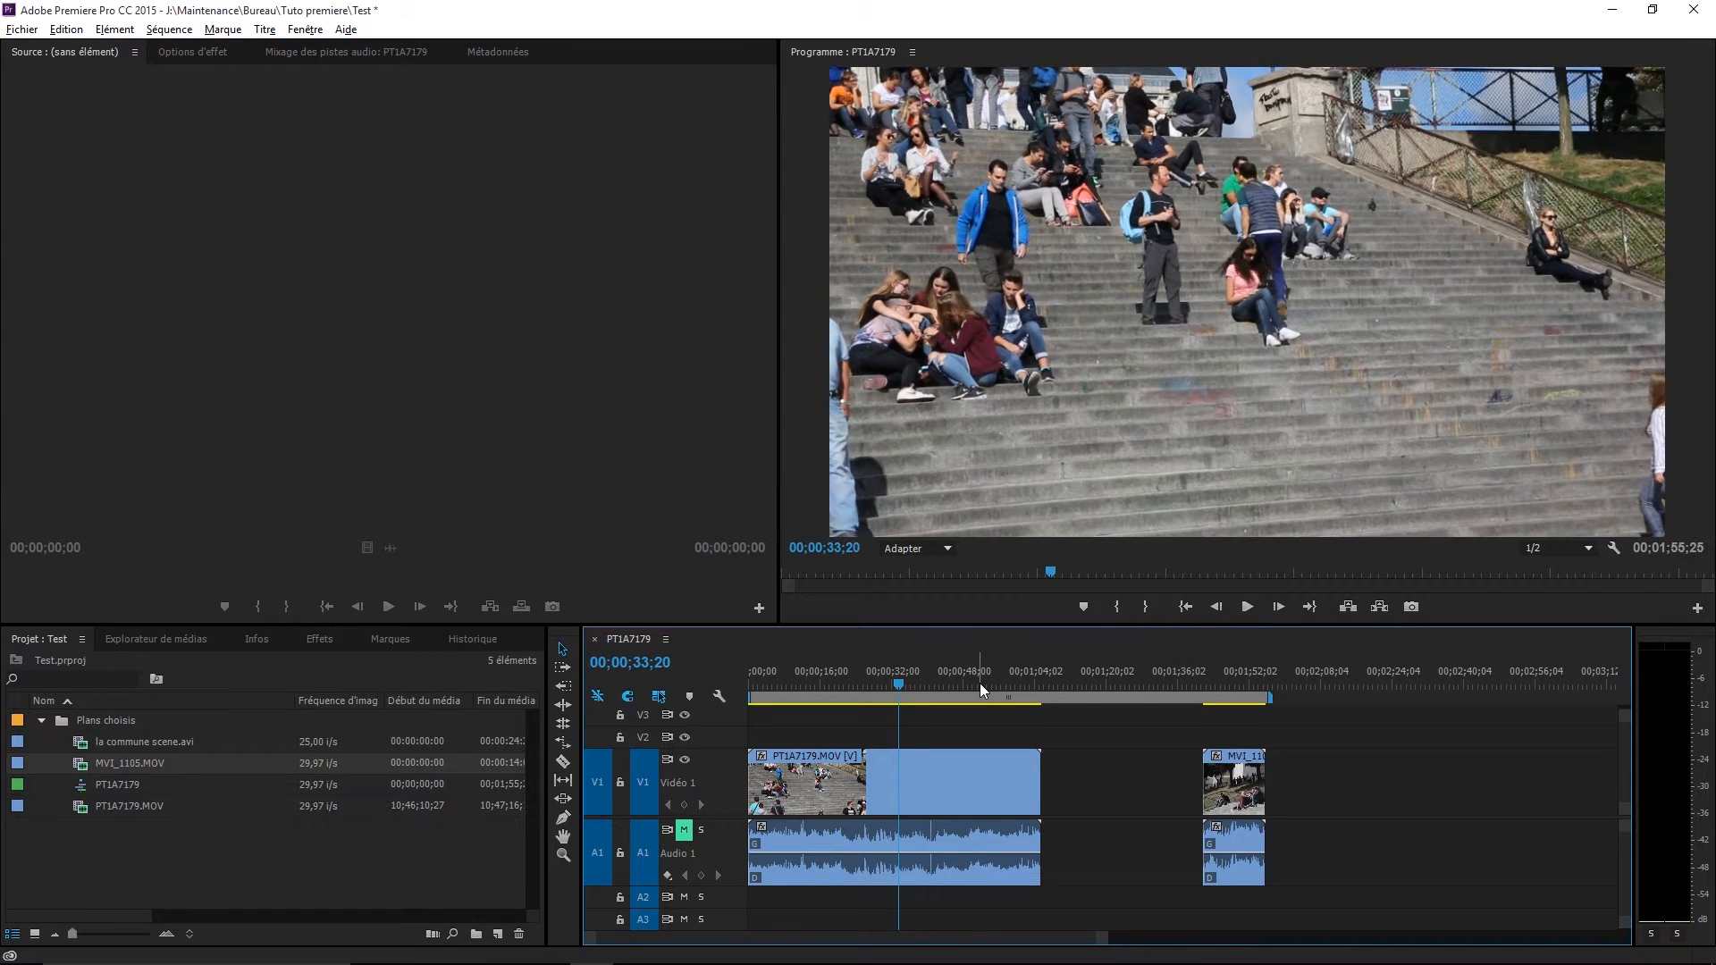
pyautogui.press('Right')
pyautogui.press('Right')
pyautogui.press('Right')
pyautogui.press('Right')
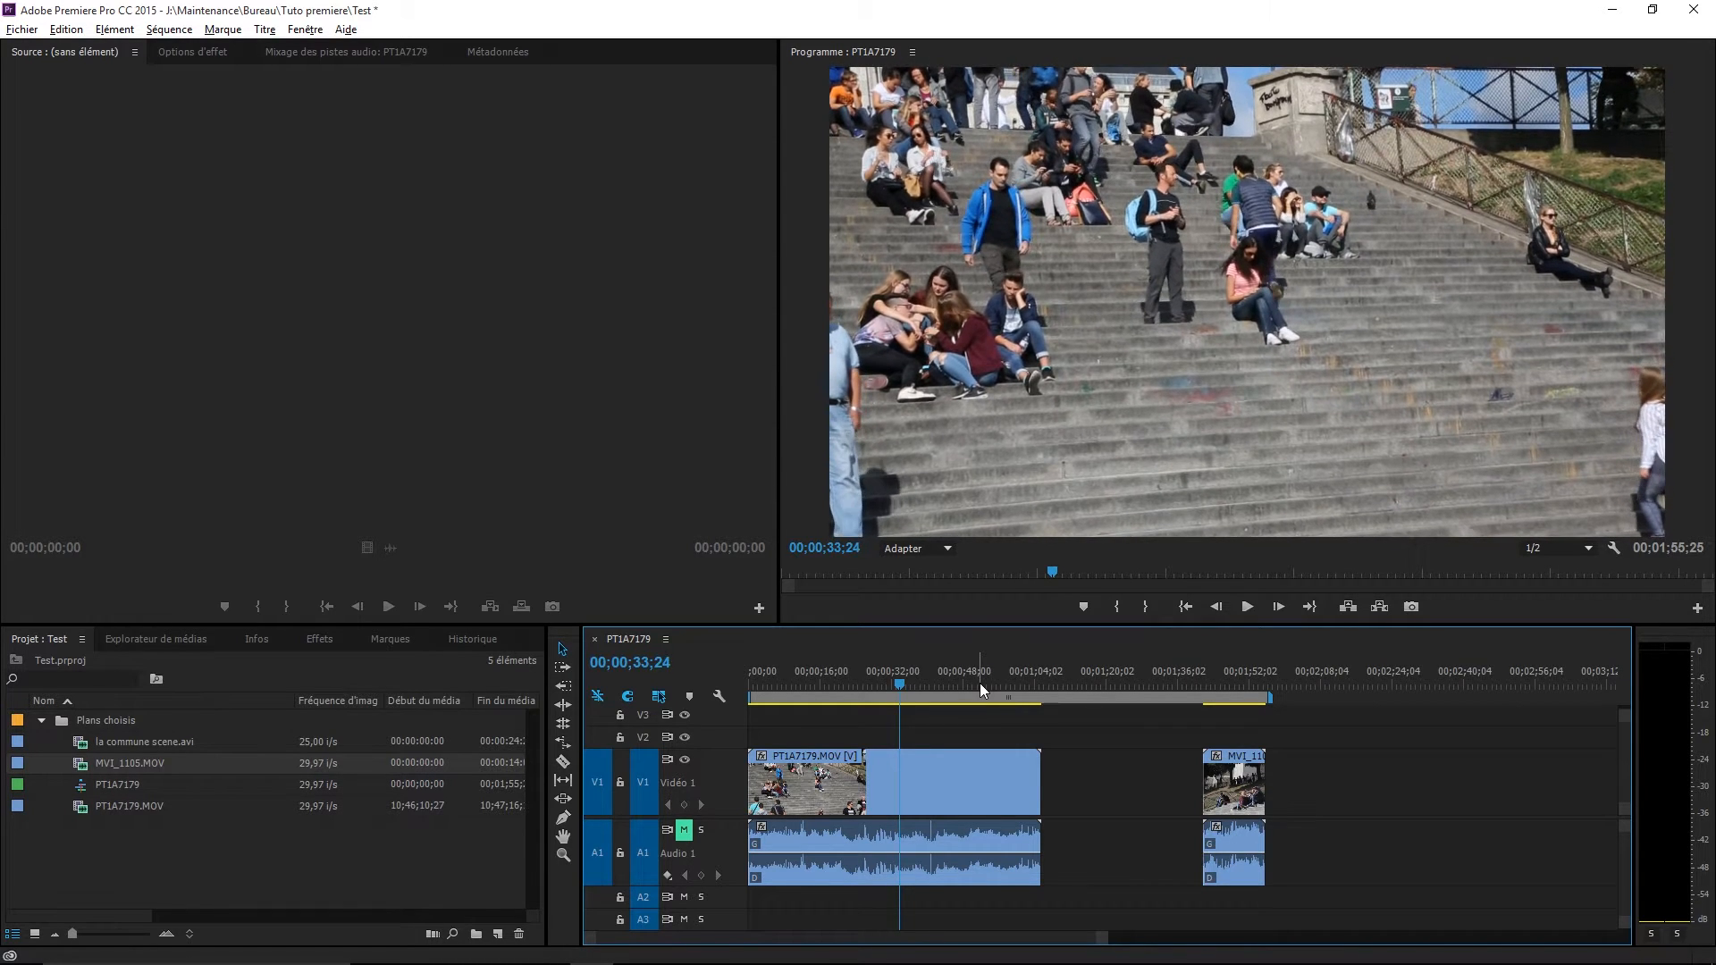
pyautogui.press('Left')
pyautogui.press('Left')
pyautogui.press('Left')
pyautogui.press('Left')
pyautogui.press('Left')
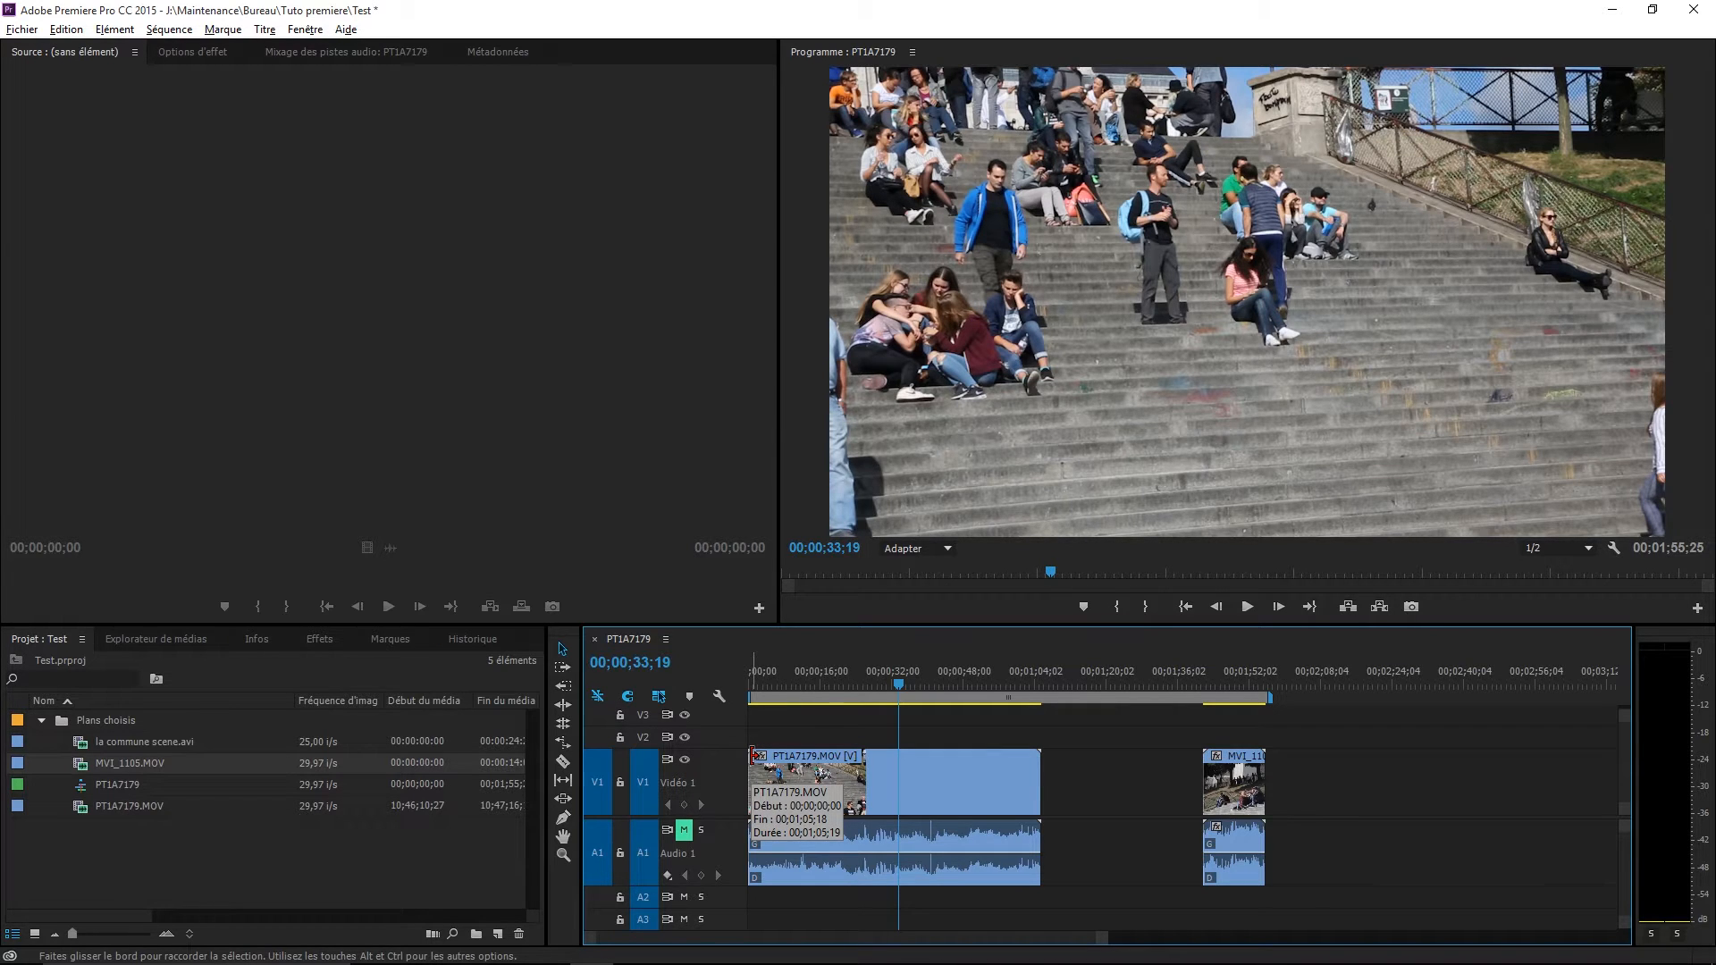
# Trim the start of the PT1A7179.MOV clip to the playhead and revert that trim.
pyautogui.moveTo(753, 756); pyautogui.dragTo(895, 803)
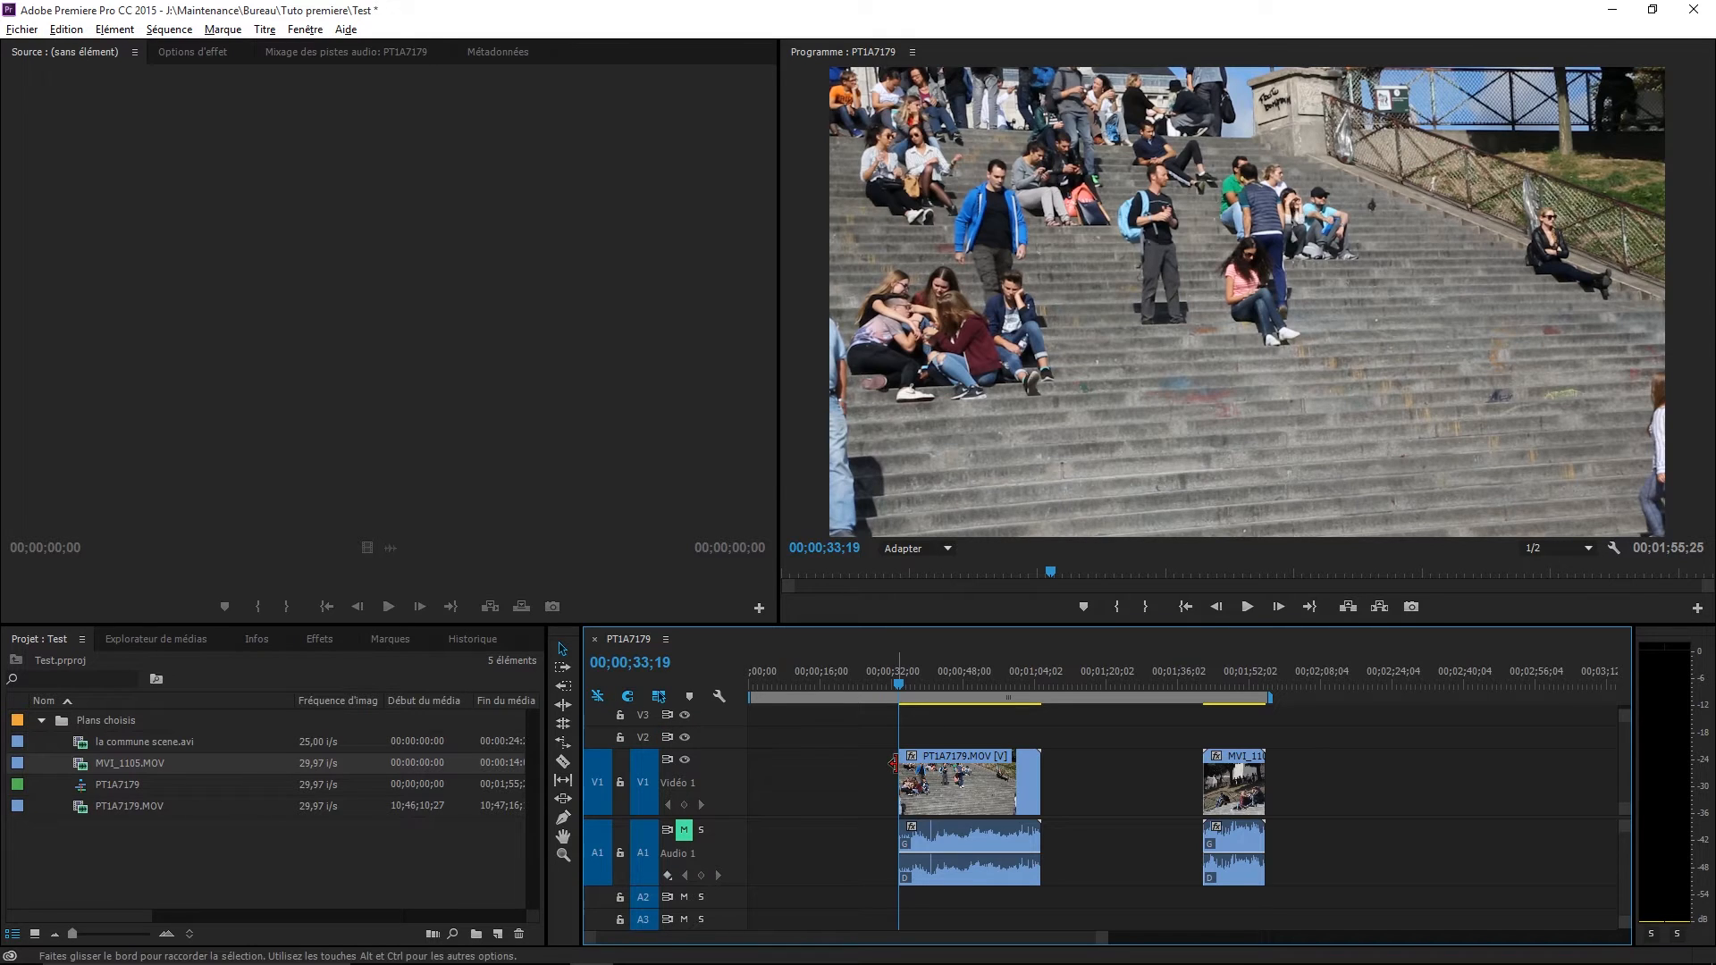
pyautogui.moveTo(899, 782); pyautogui.dragTo(567, 693)
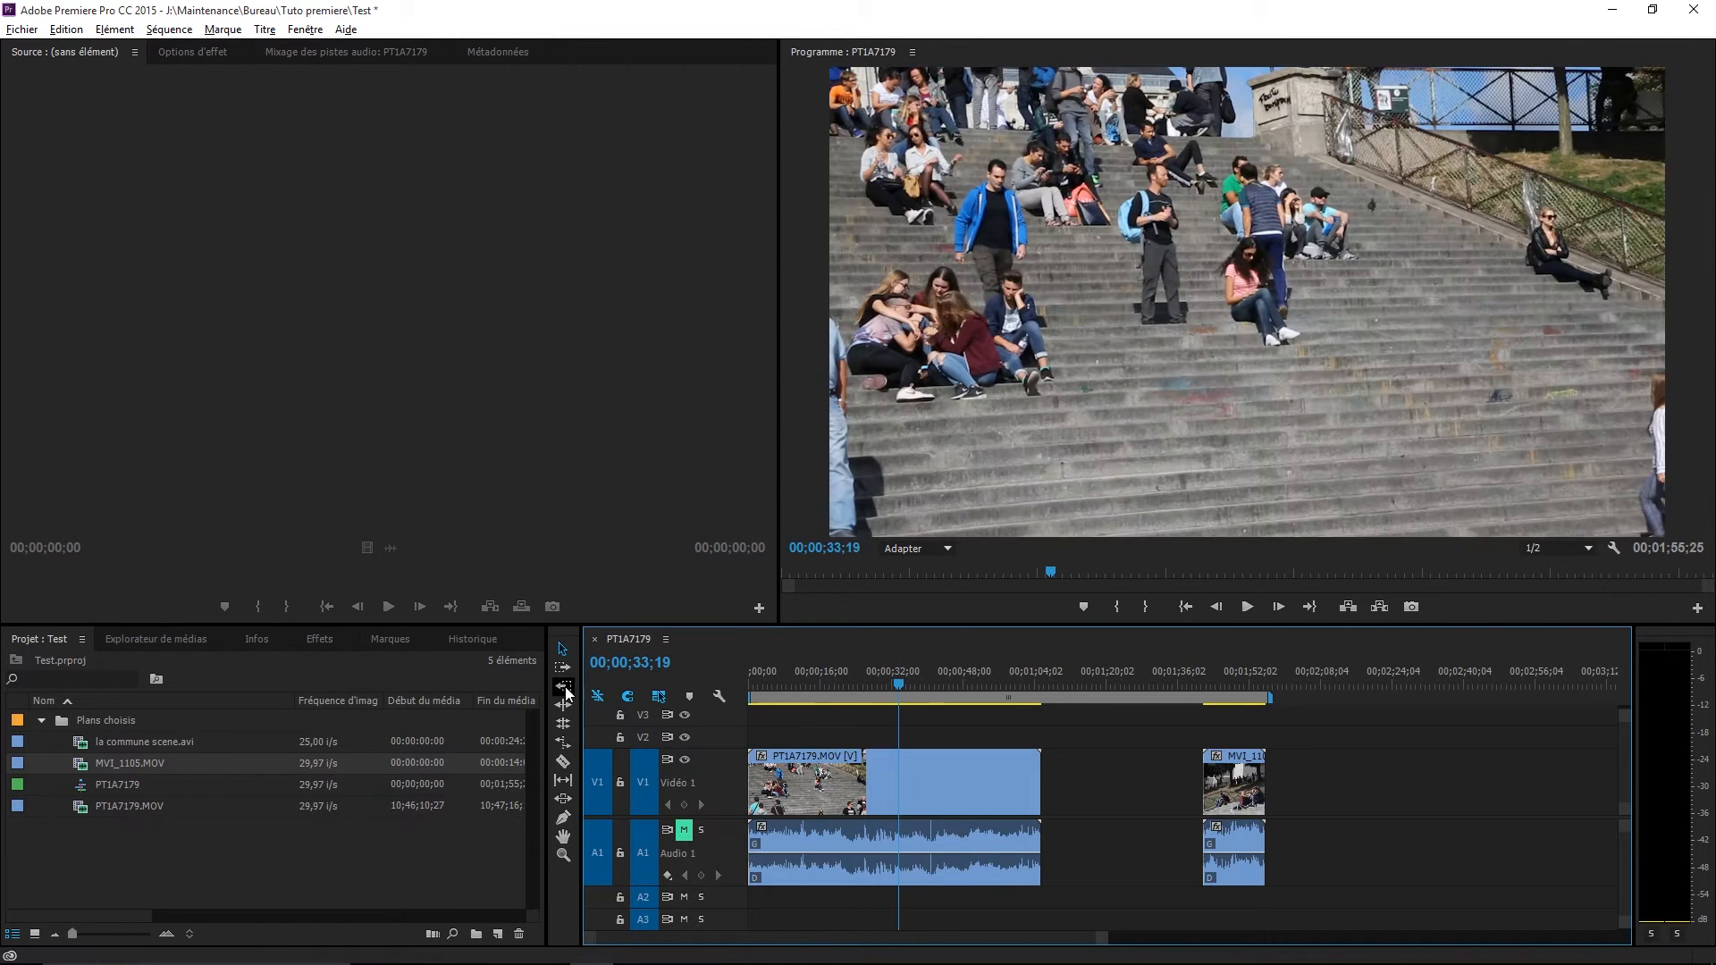
# Split PT1A7179.MOV at 00;00;33;19 with the Razor tool and delete the part before the cut.
pyautogui.click(563, 761)
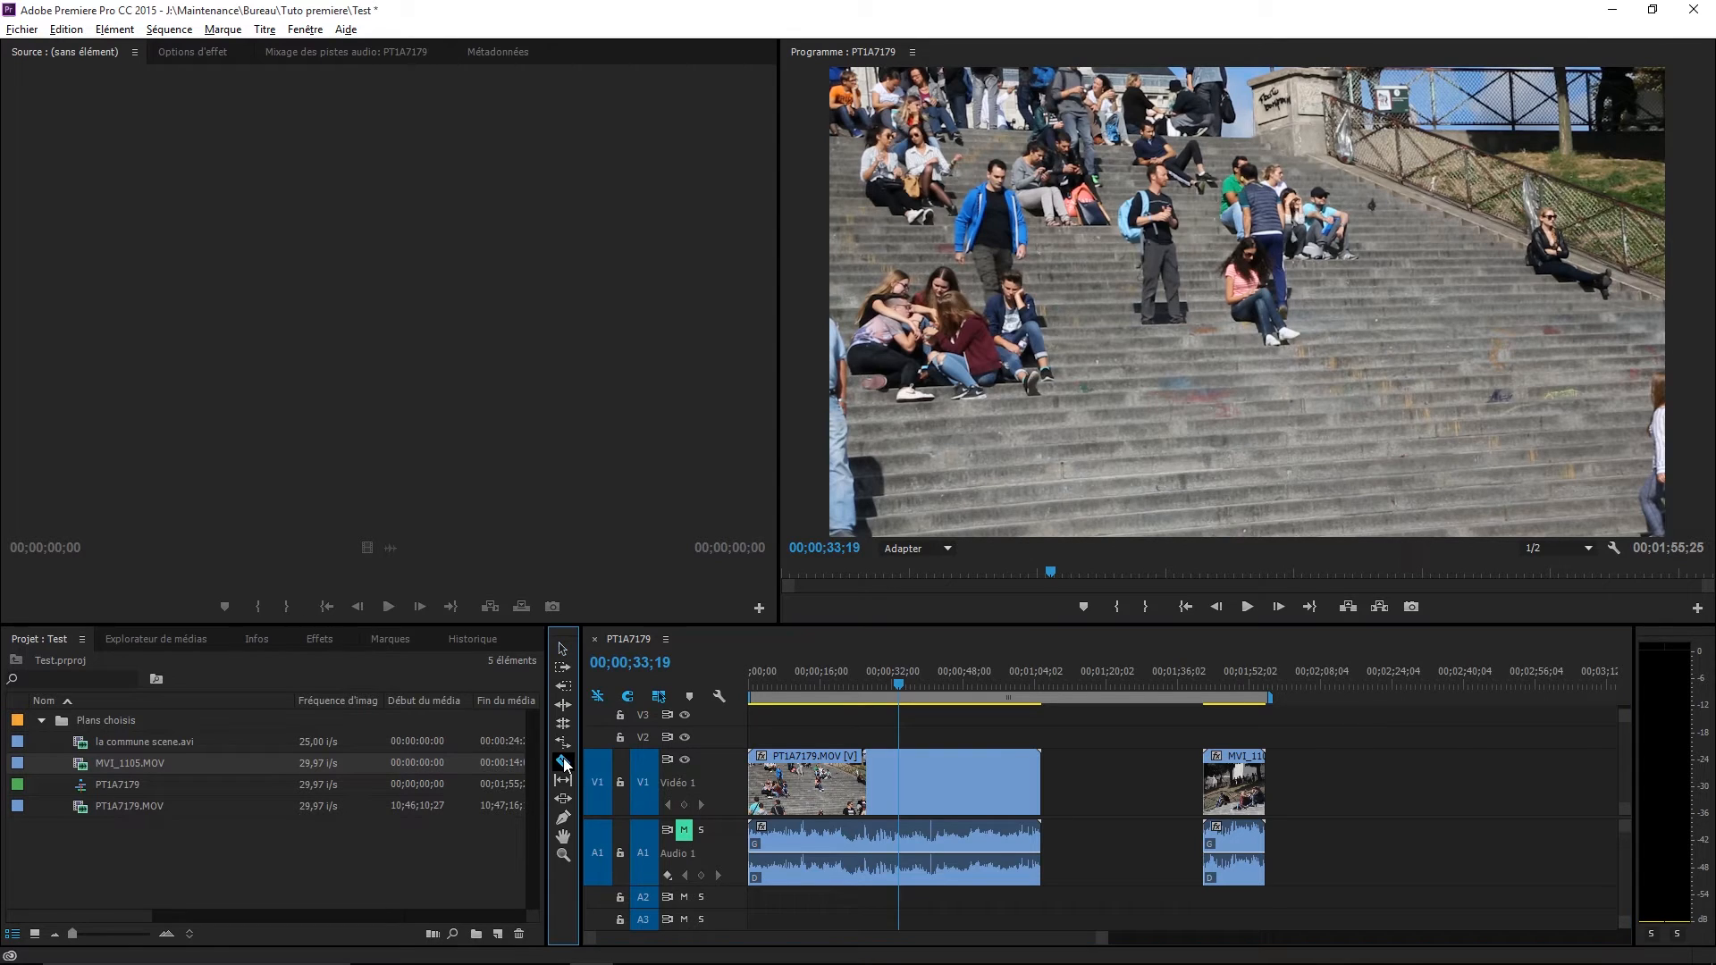
pyautogui.click(900, 778)
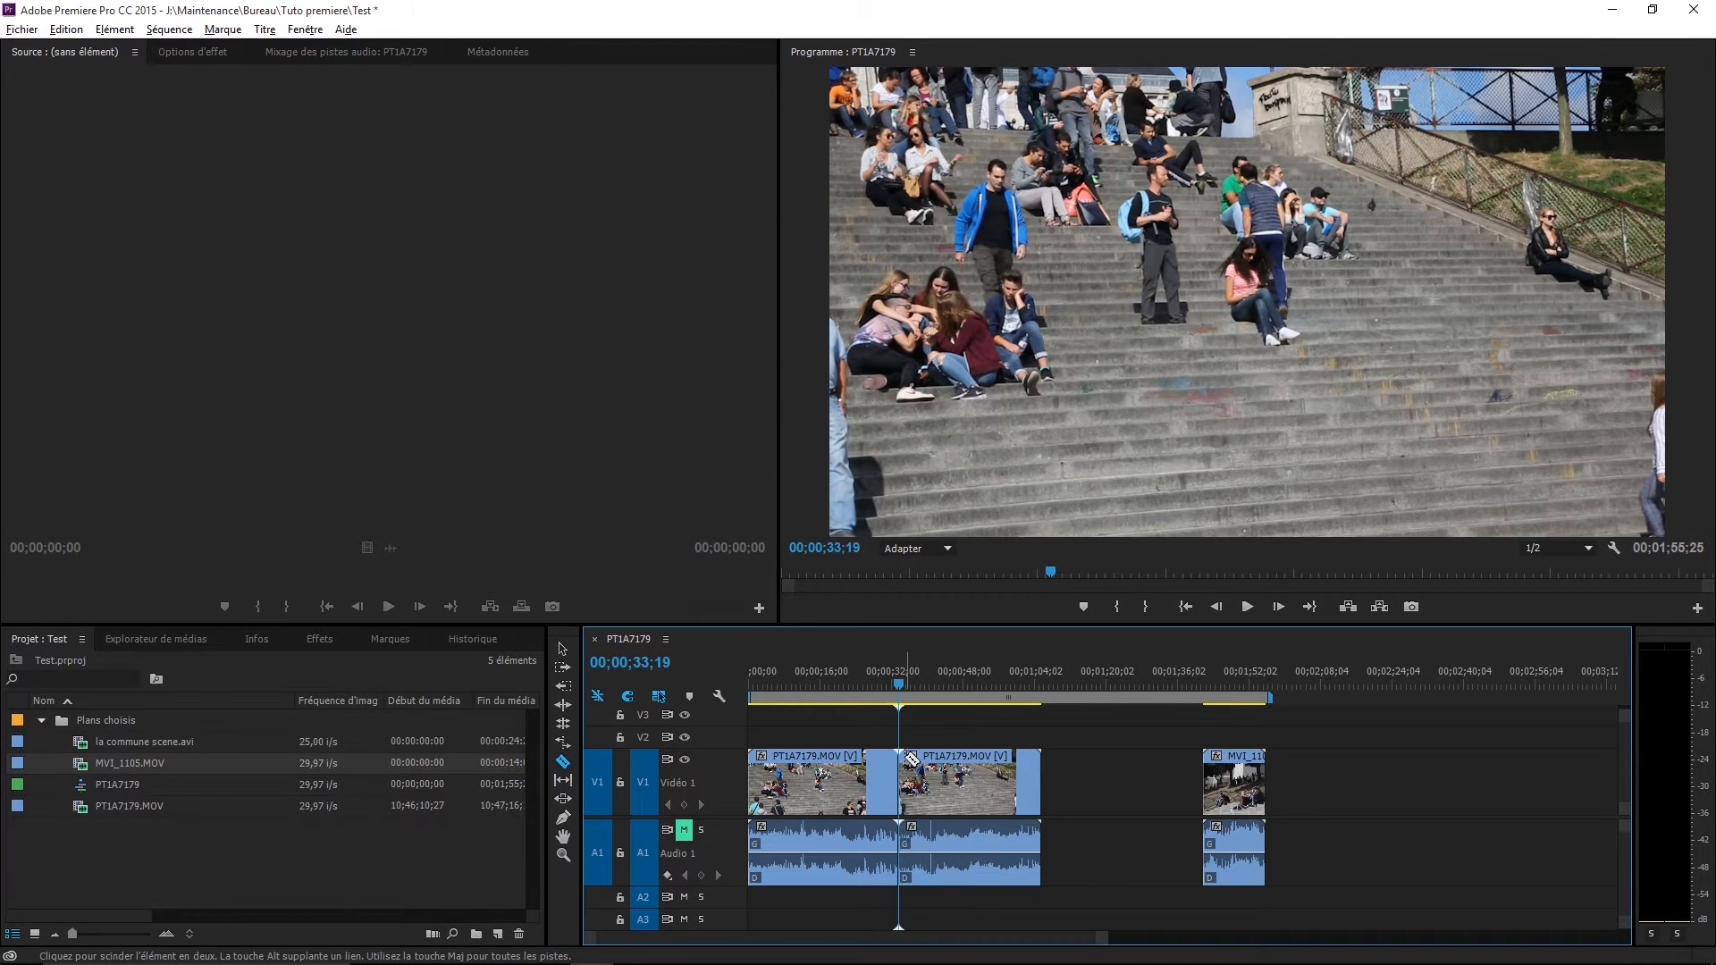
pyautogui.click(563, 651)
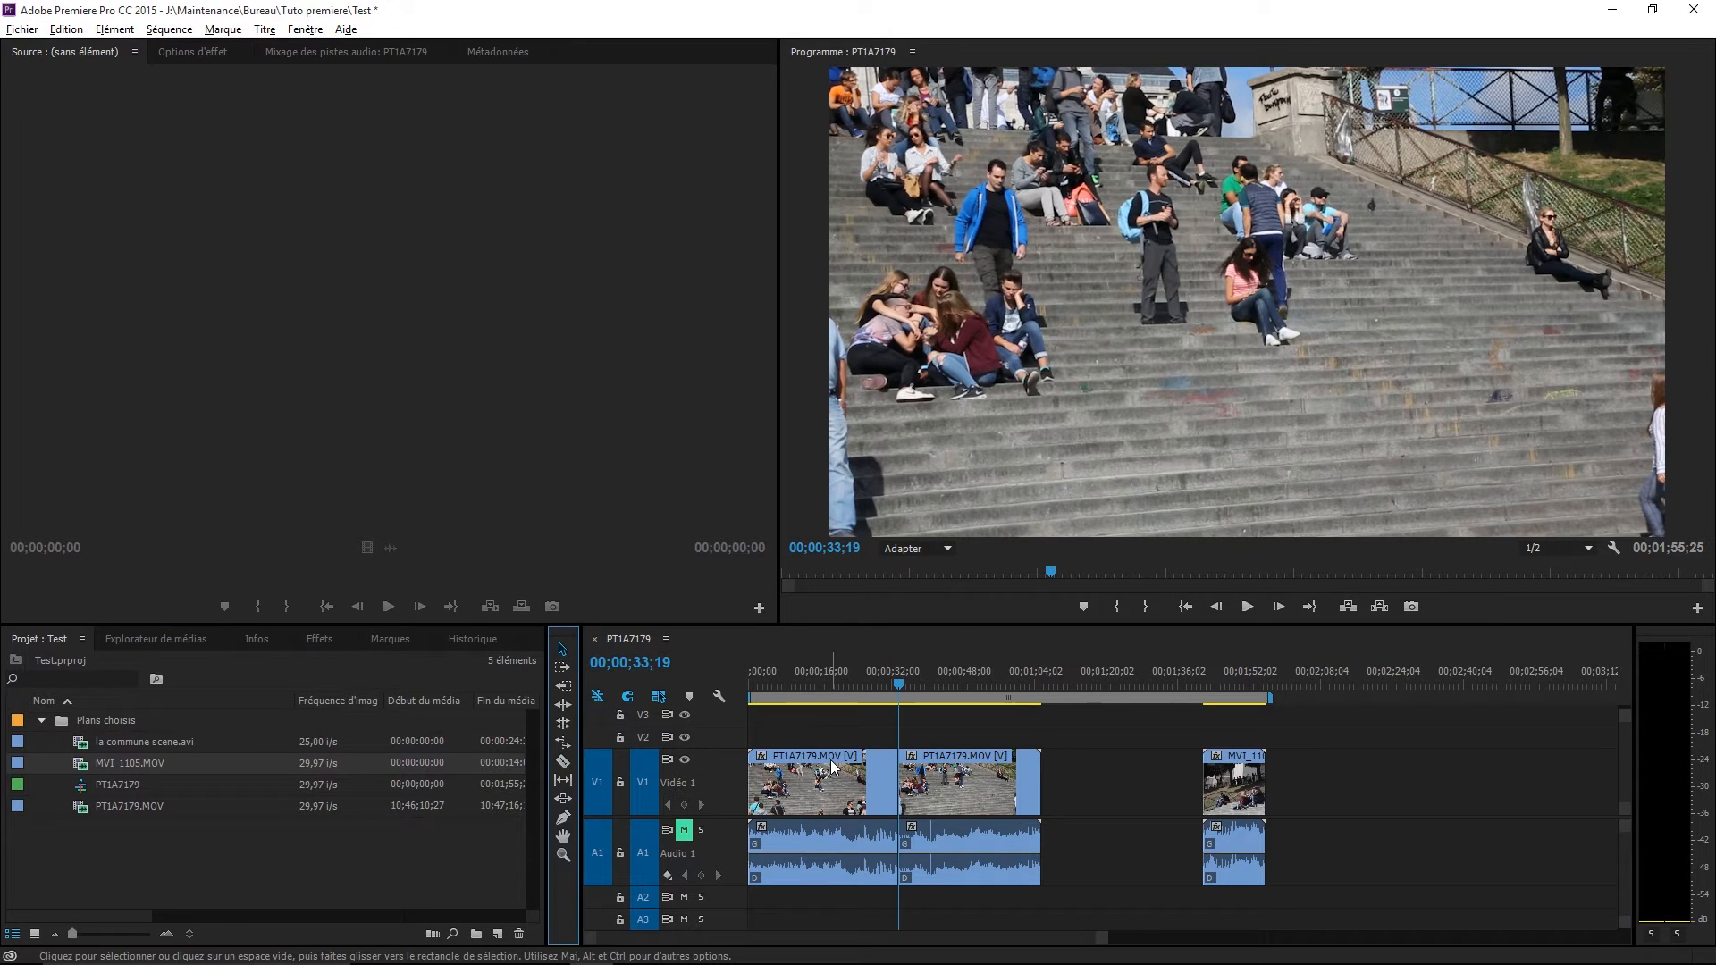
pyautogui.click(832, 765)
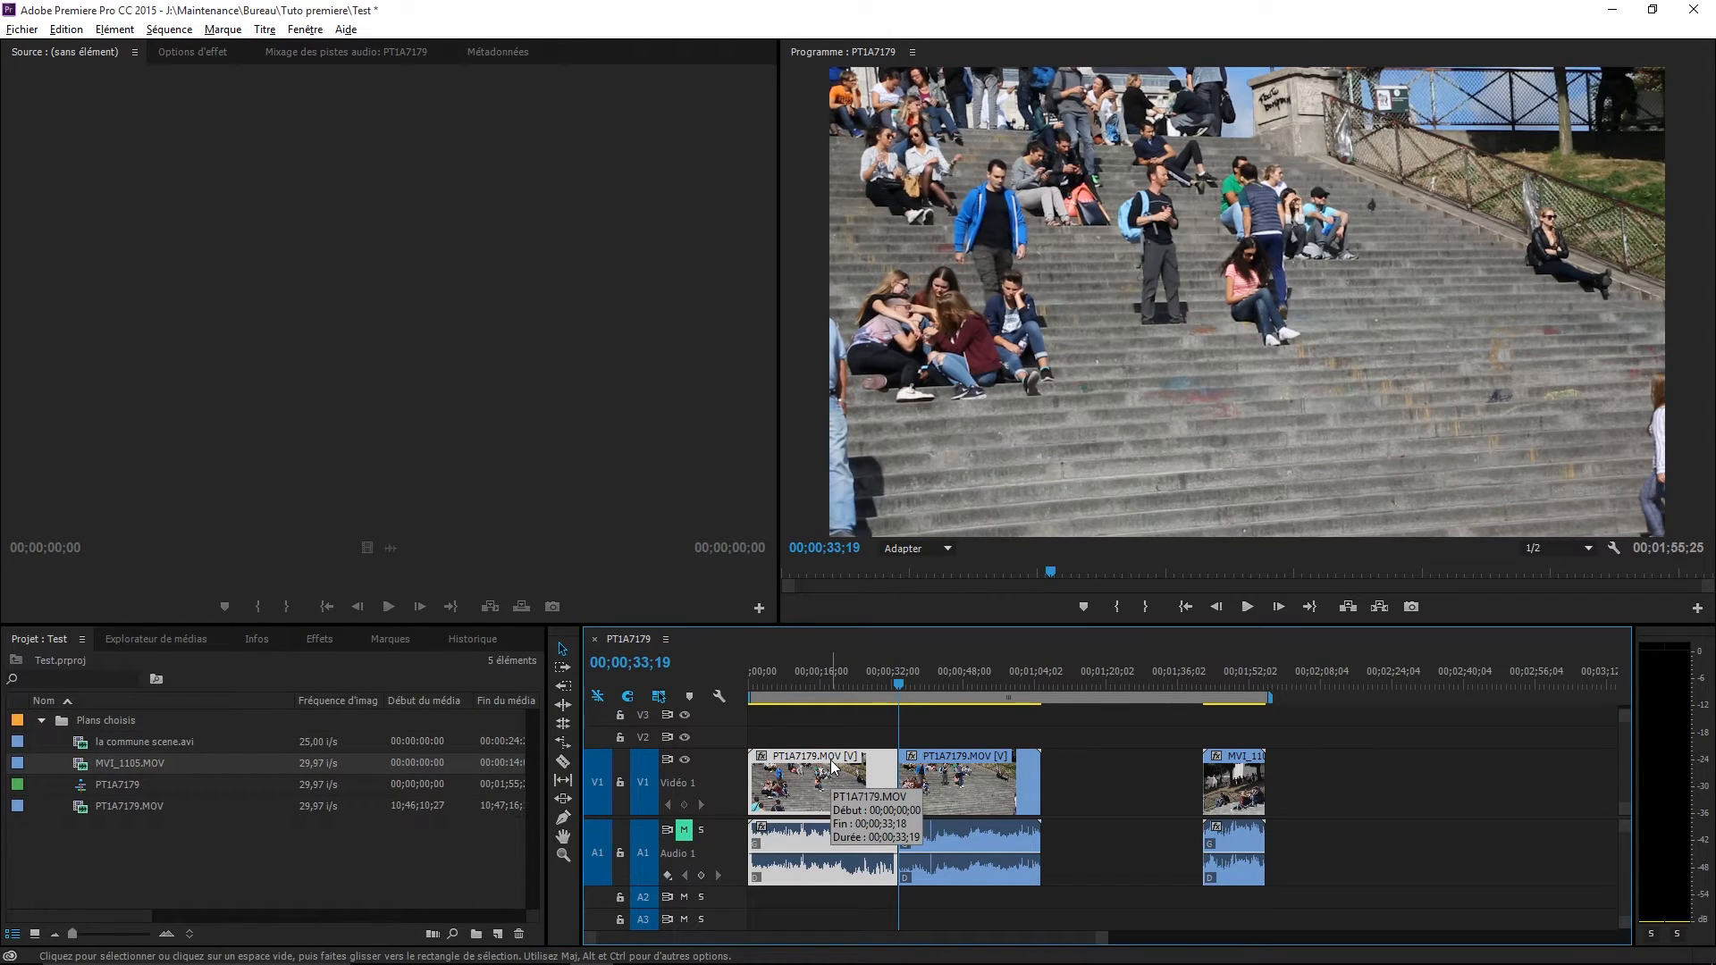
pyautogui.press('Delete')
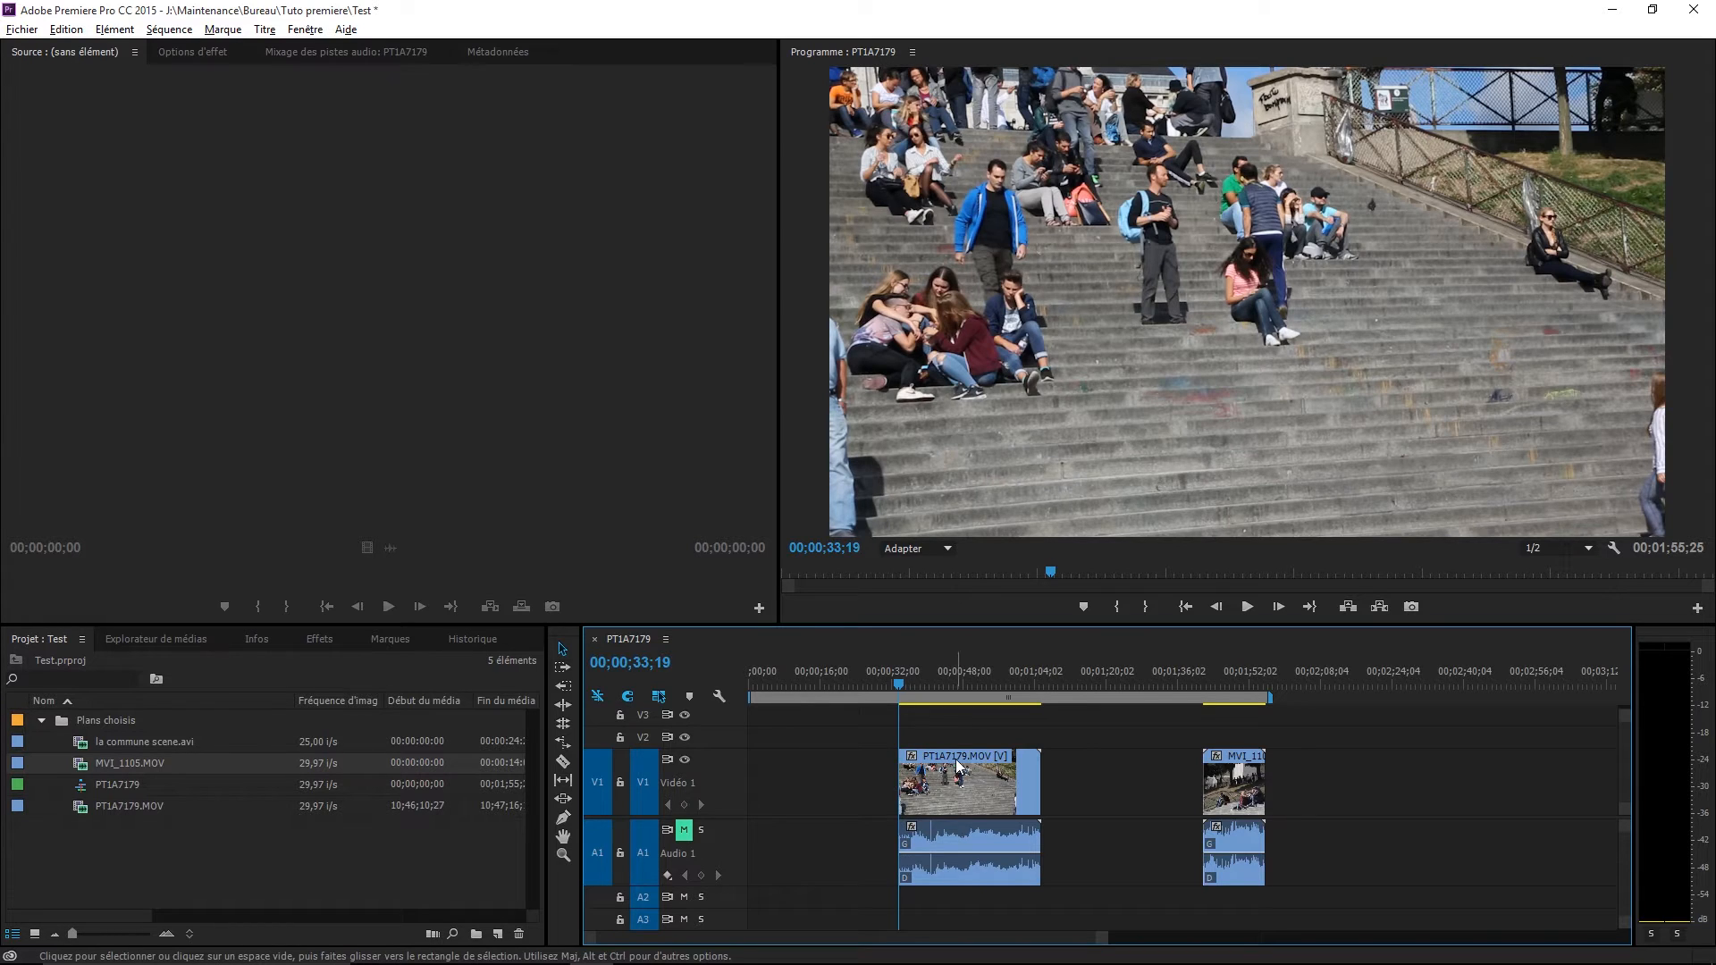
# Shift the remaining PT1A7179.MOV clip earlier and close the empty gap before it so it starts the sequence.
pyautogui.moveTo(956, 761)
pyautogui.mouseDown()
pyautogui.moveTo(804, 777)
pyautogui.moveTo(954, 780)
pyautogui.mouseUp()
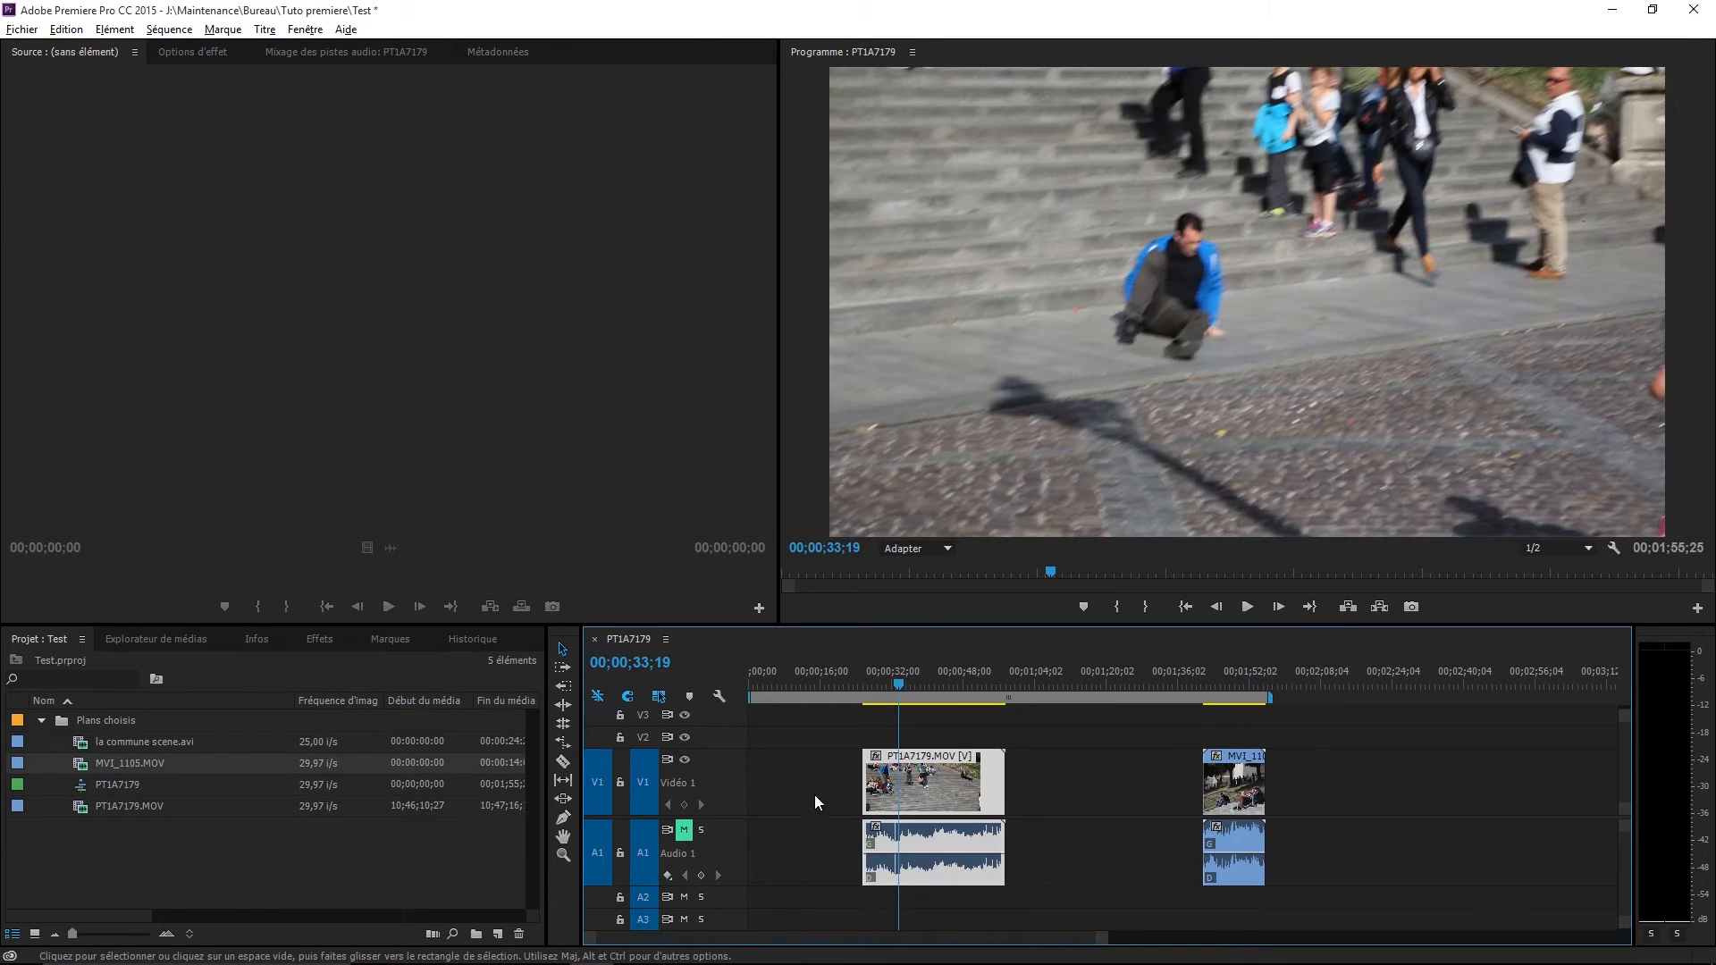
pyautogui.click(797, 779)
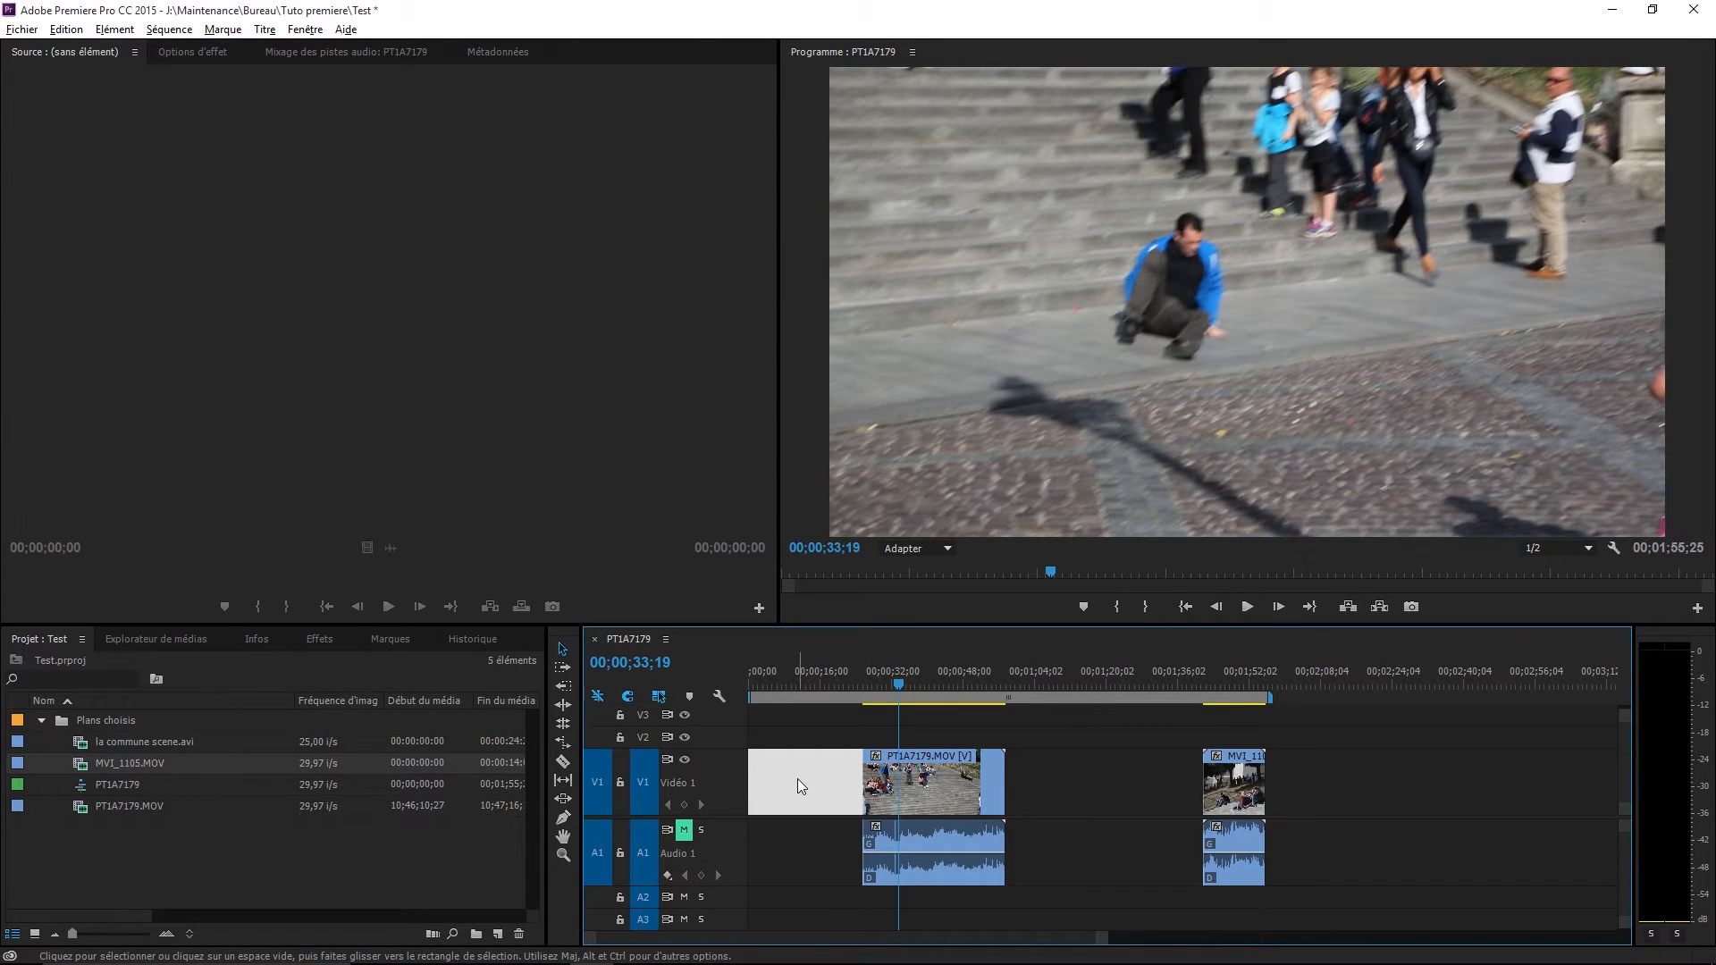
pyautogui.press('Delete')
# Find the frame at 00;00;01;26 during the fall and trim the end of PT1A7179.MOV to it.
pyautogui.click(802, 684)
pyautogui.moveTo(801, 695); pyautogui.dragTo(758, 699)
pyautogui.press('Left')
pyautogui.press('Left')
pyautogui.press('Left')
pyautogui.press('Left')
pyautogui.press('Left')
pyautogui.press('Left')
pyautogui.press('Left')
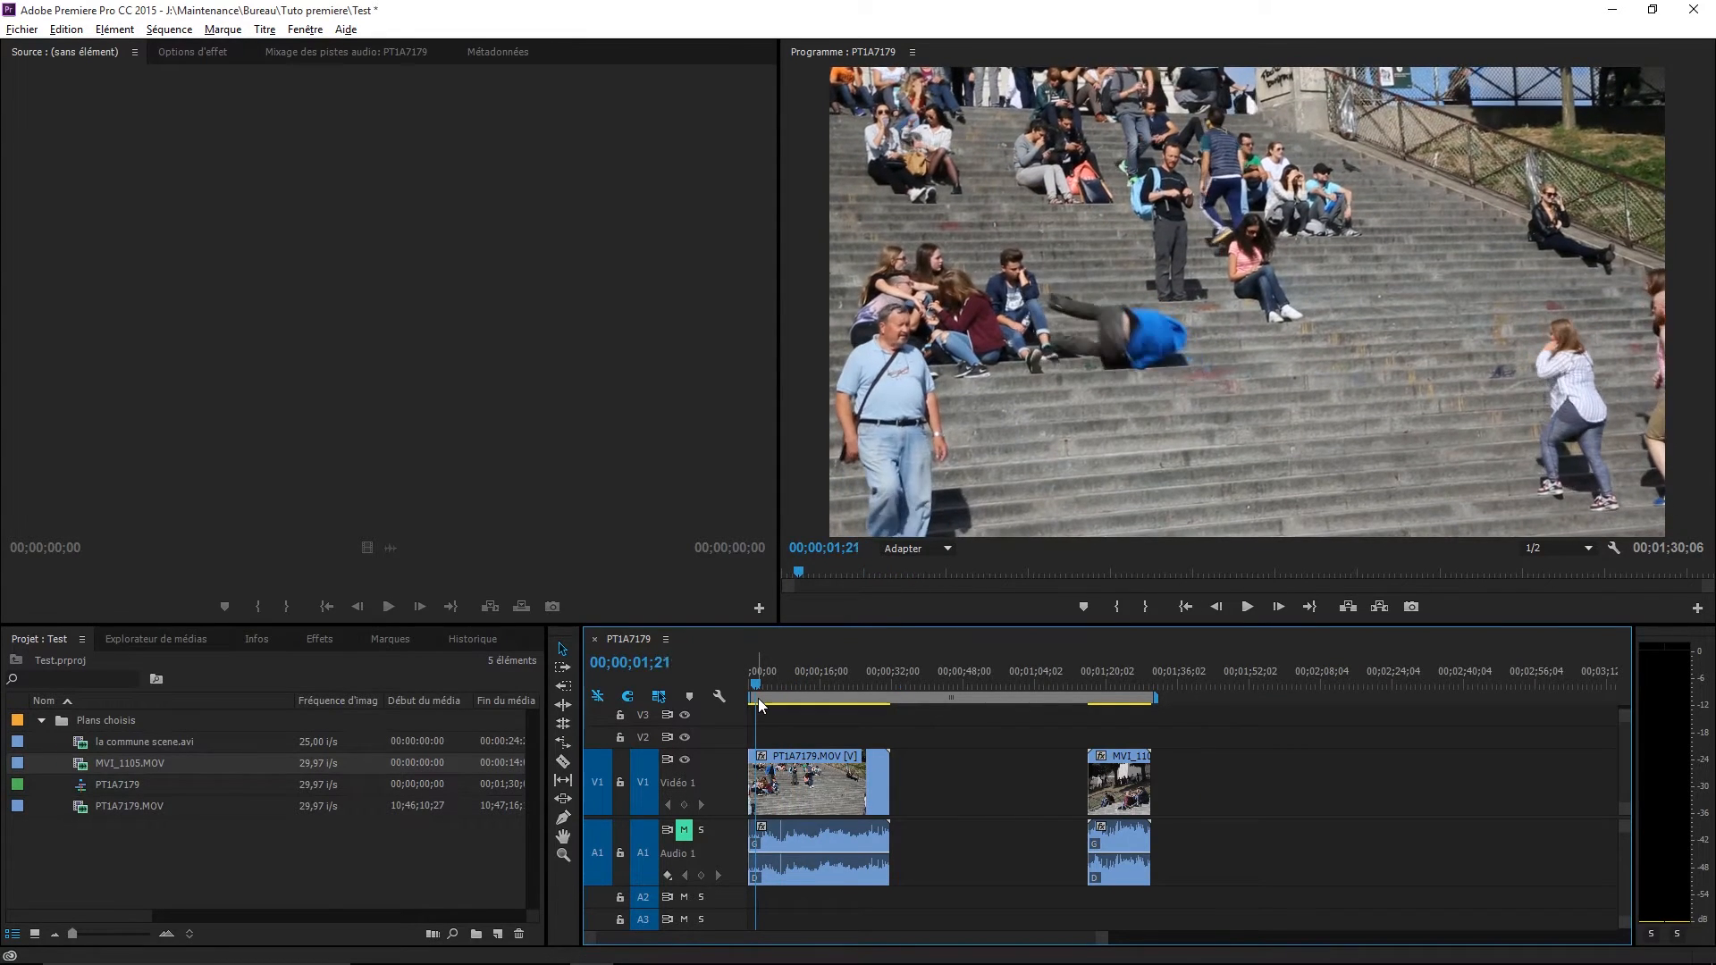
pyautogui.press('Right')
pyautogui.press('Right')
pyautogui.press('Right')
pyautogui.press('Right')
pyautogui.press('Right')
pyautogui.press('Right')
pyautogui.press('Right')
pyautogui.press('Right')
pyautogui.press('Right')
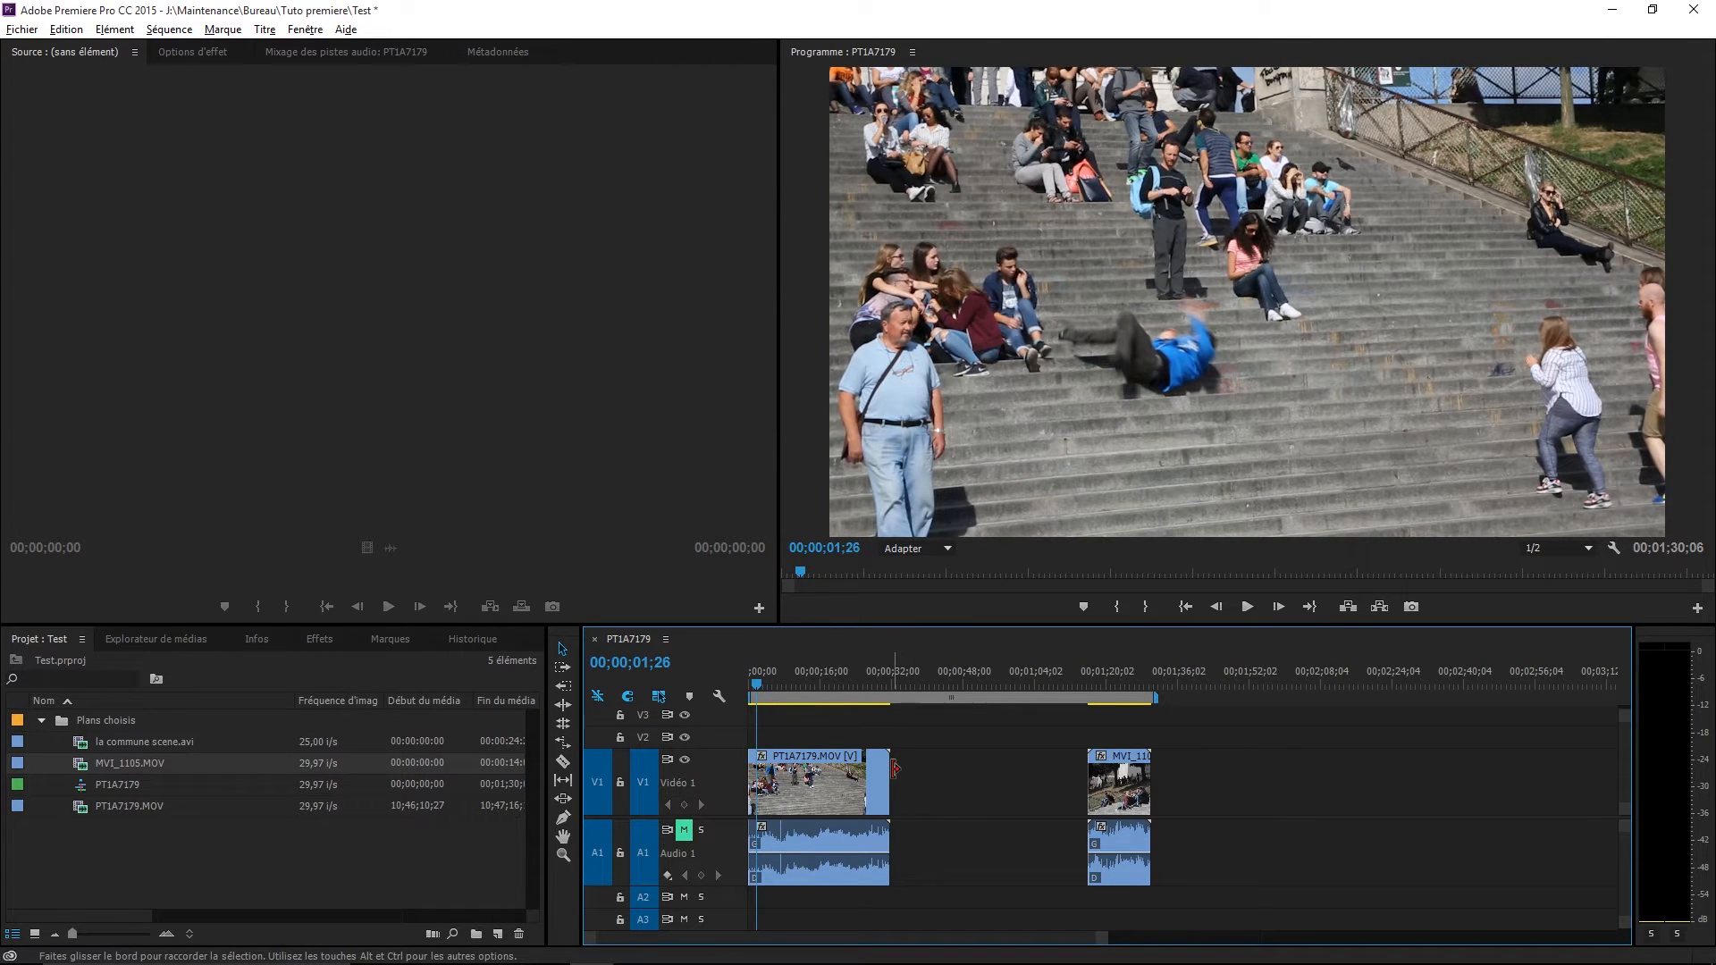
pyautogui.moveTo(894, 766); pyautogui.dragTo(765, 788)
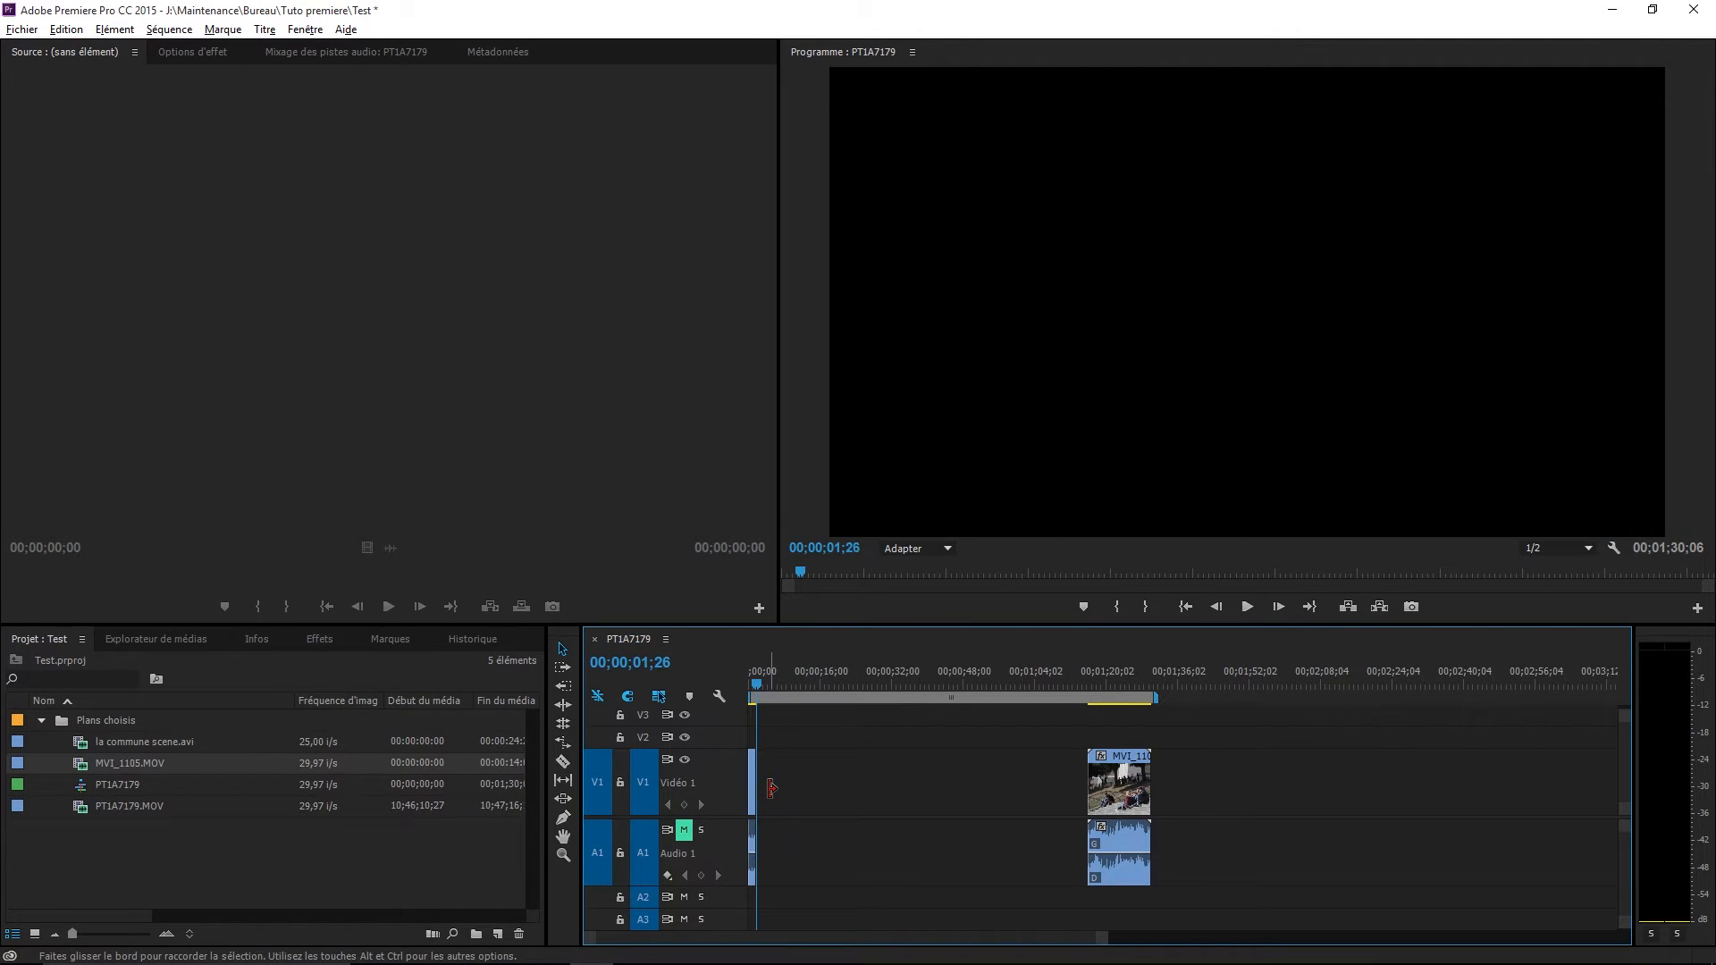
# Move MVI_1105.MOV closer to the first clip, starting at about 3 seconds on V1.
pyautogui.moveTo(1133, 777); pyautogui.dragTo(837, 793)
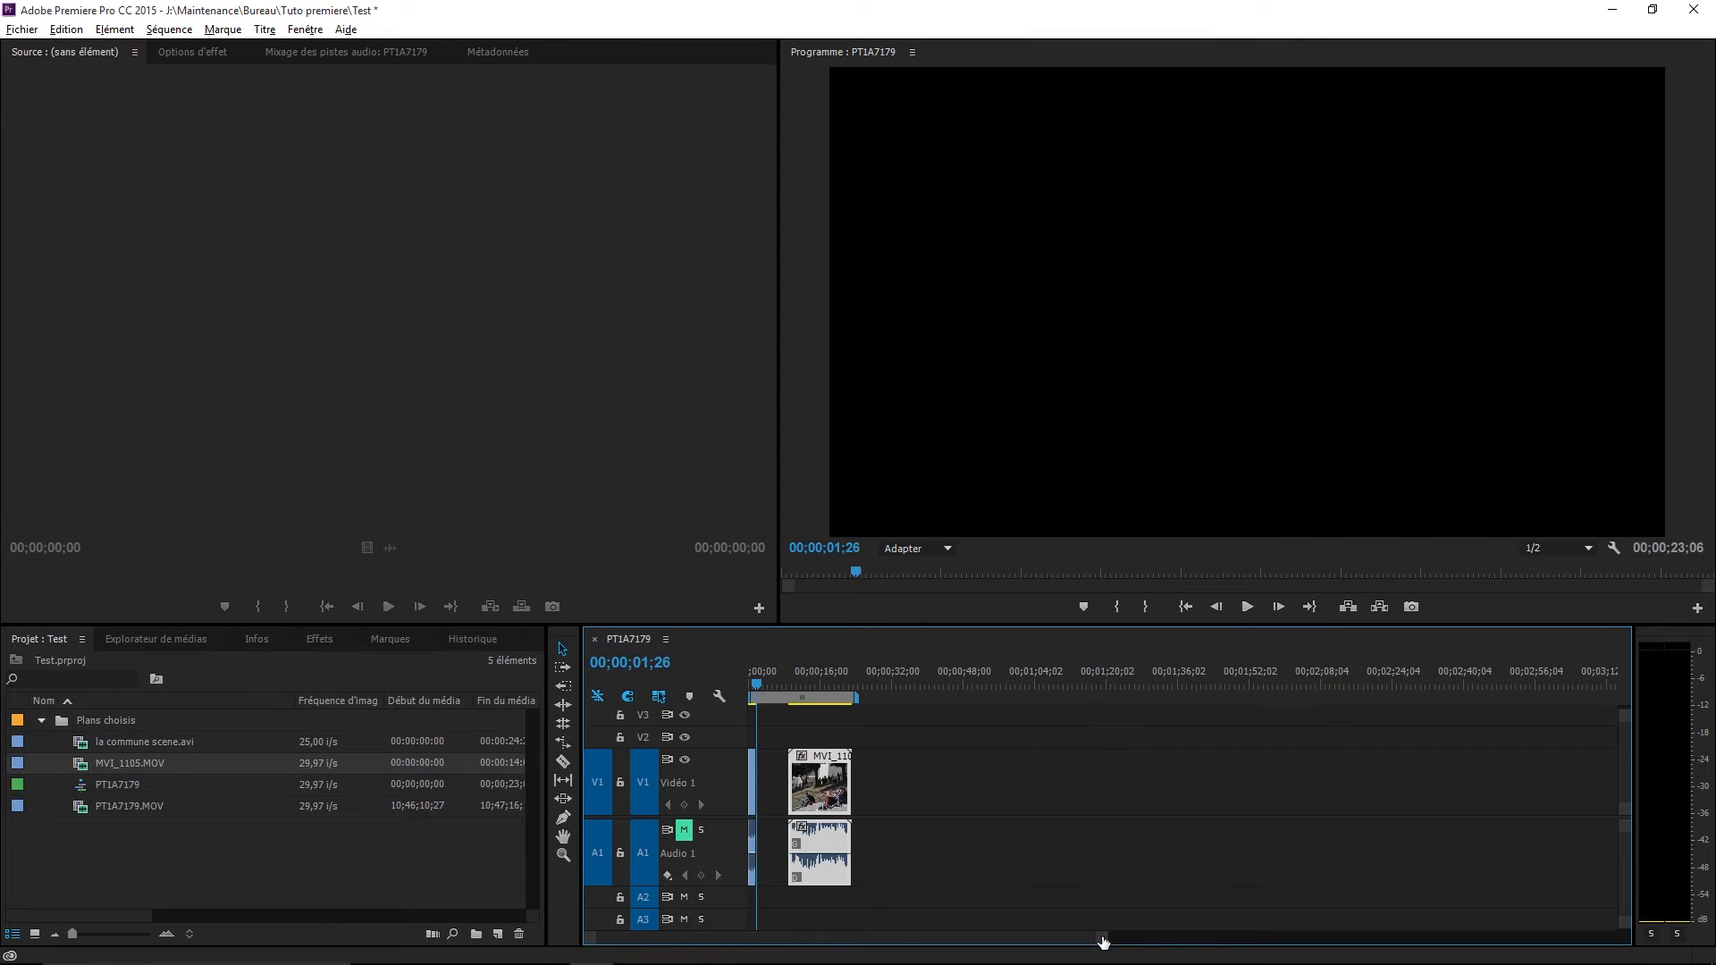
pyautogui.moveTo(1101, 941); pyautogui.dragTo(835, 943)
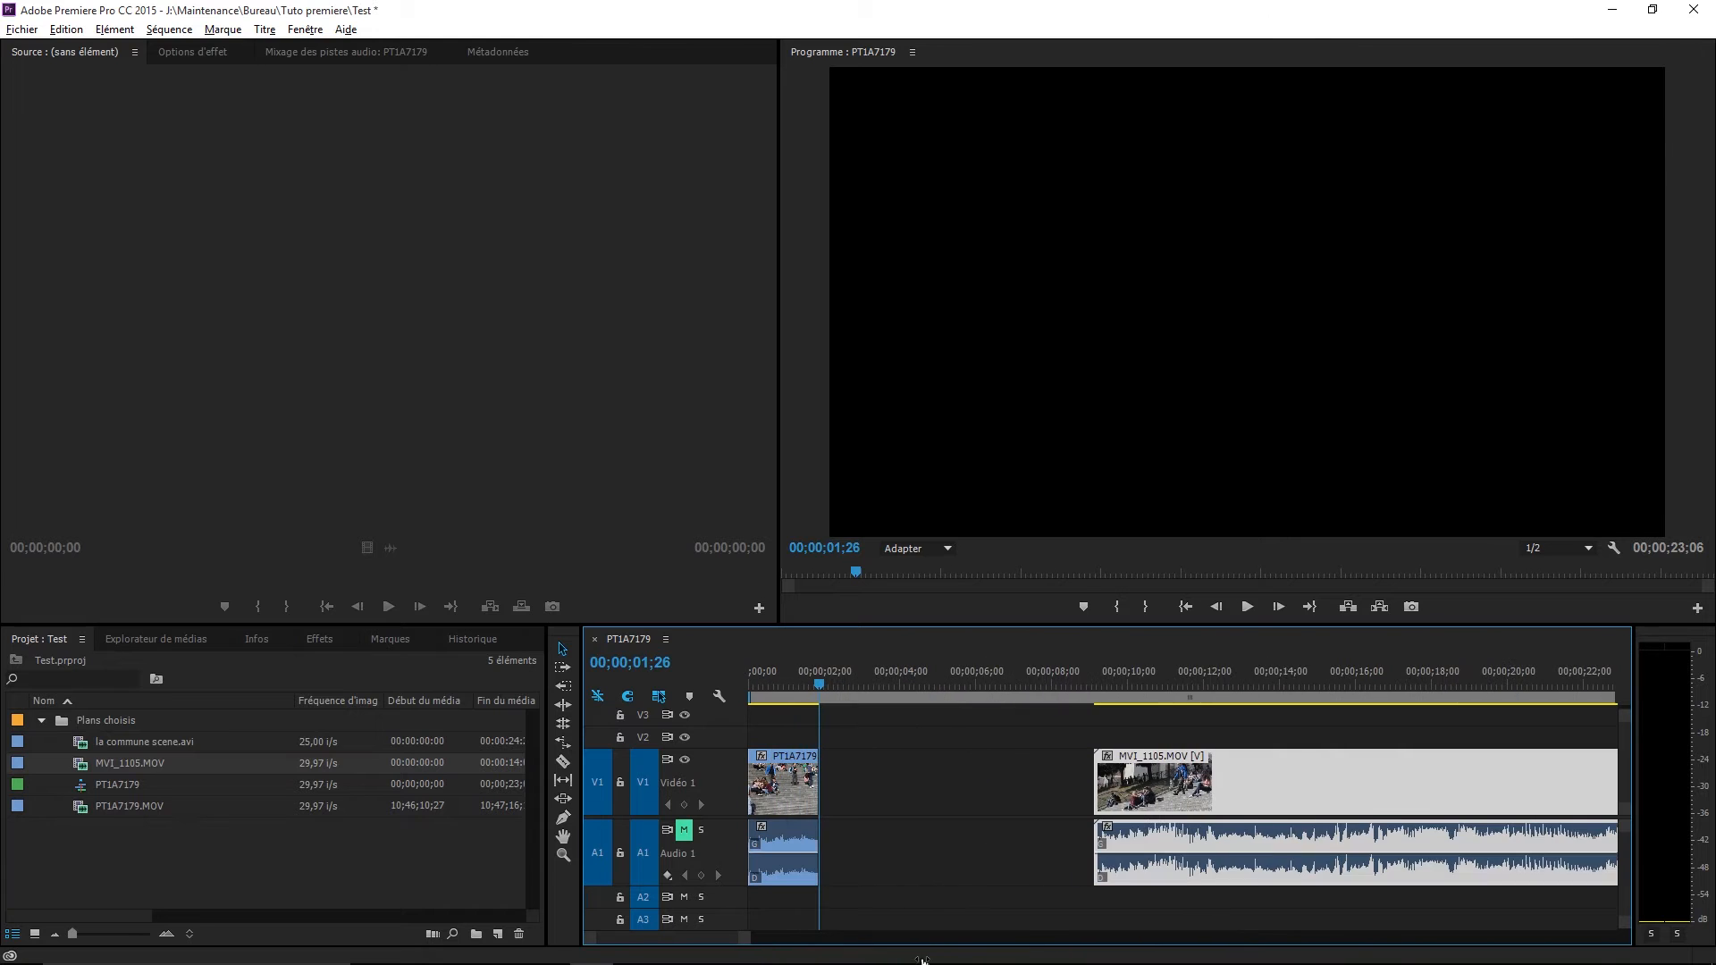
pyautogui.moveTo(1296, 752); pyautogui.dragTo(1070, 779)
# Trim the start of MVI_1105.MOV to 00;00;04;16 and close the gap between the two clips.
pyautogui.moveTo(873, 673); pyautogui.dragTo(909, 695)
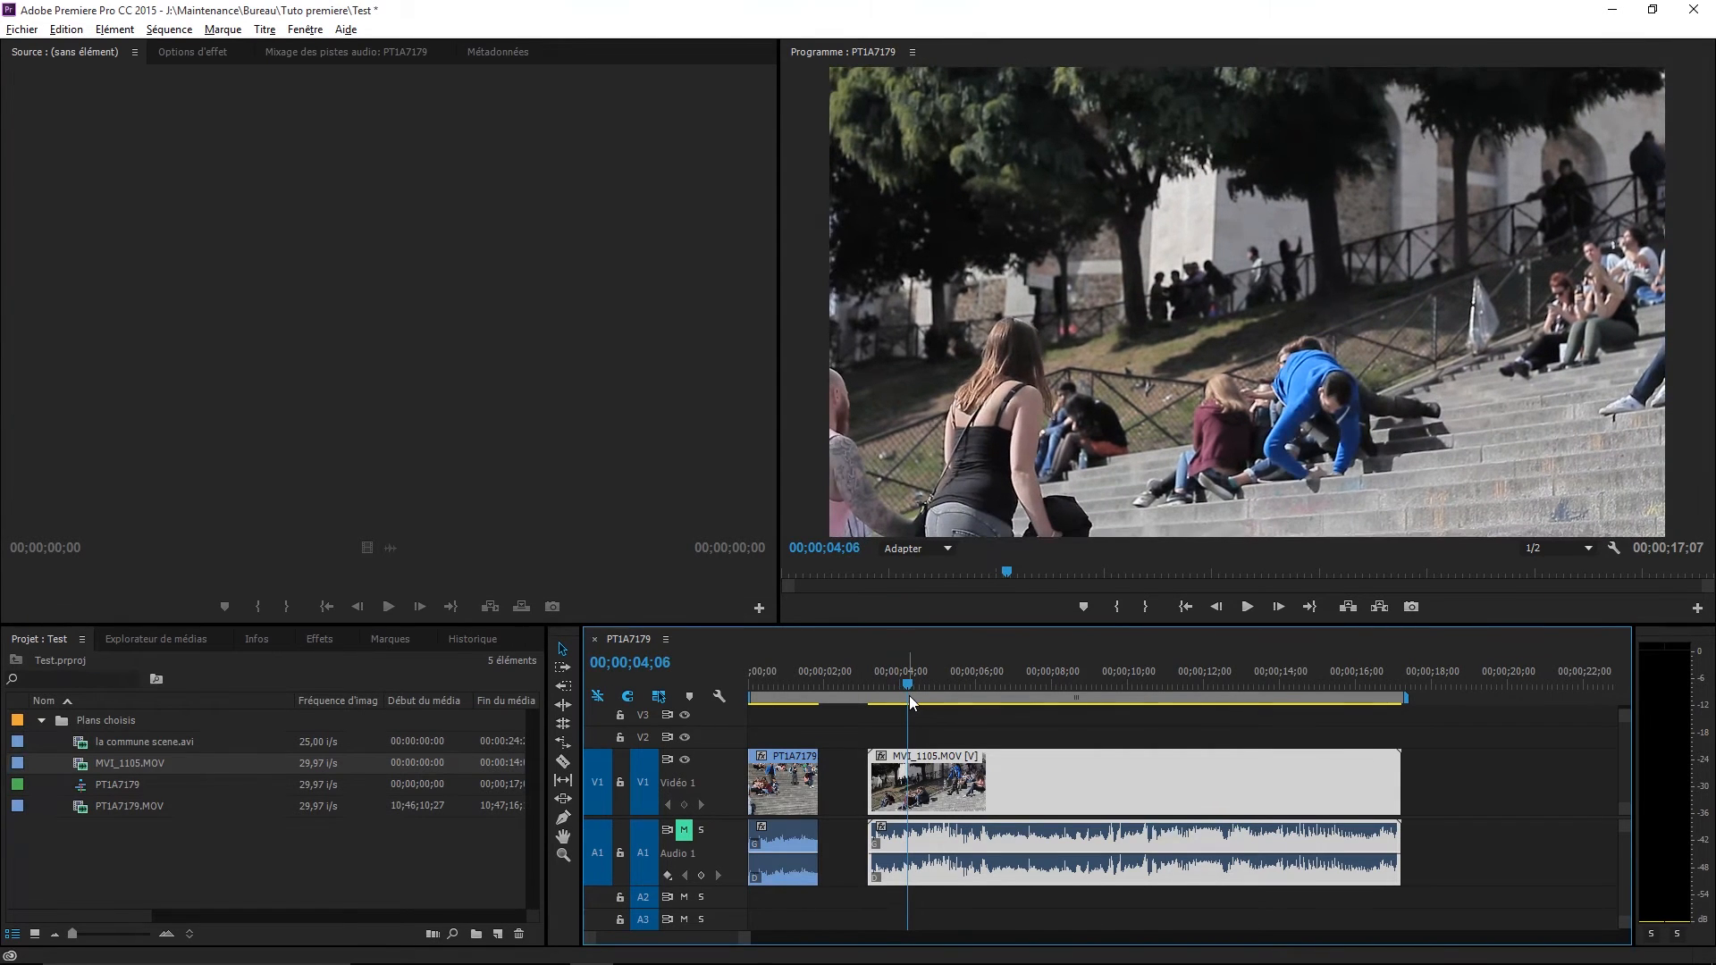
pyautogui.press('space')
pyautogui.press('space')
pyautogui.press('Left')
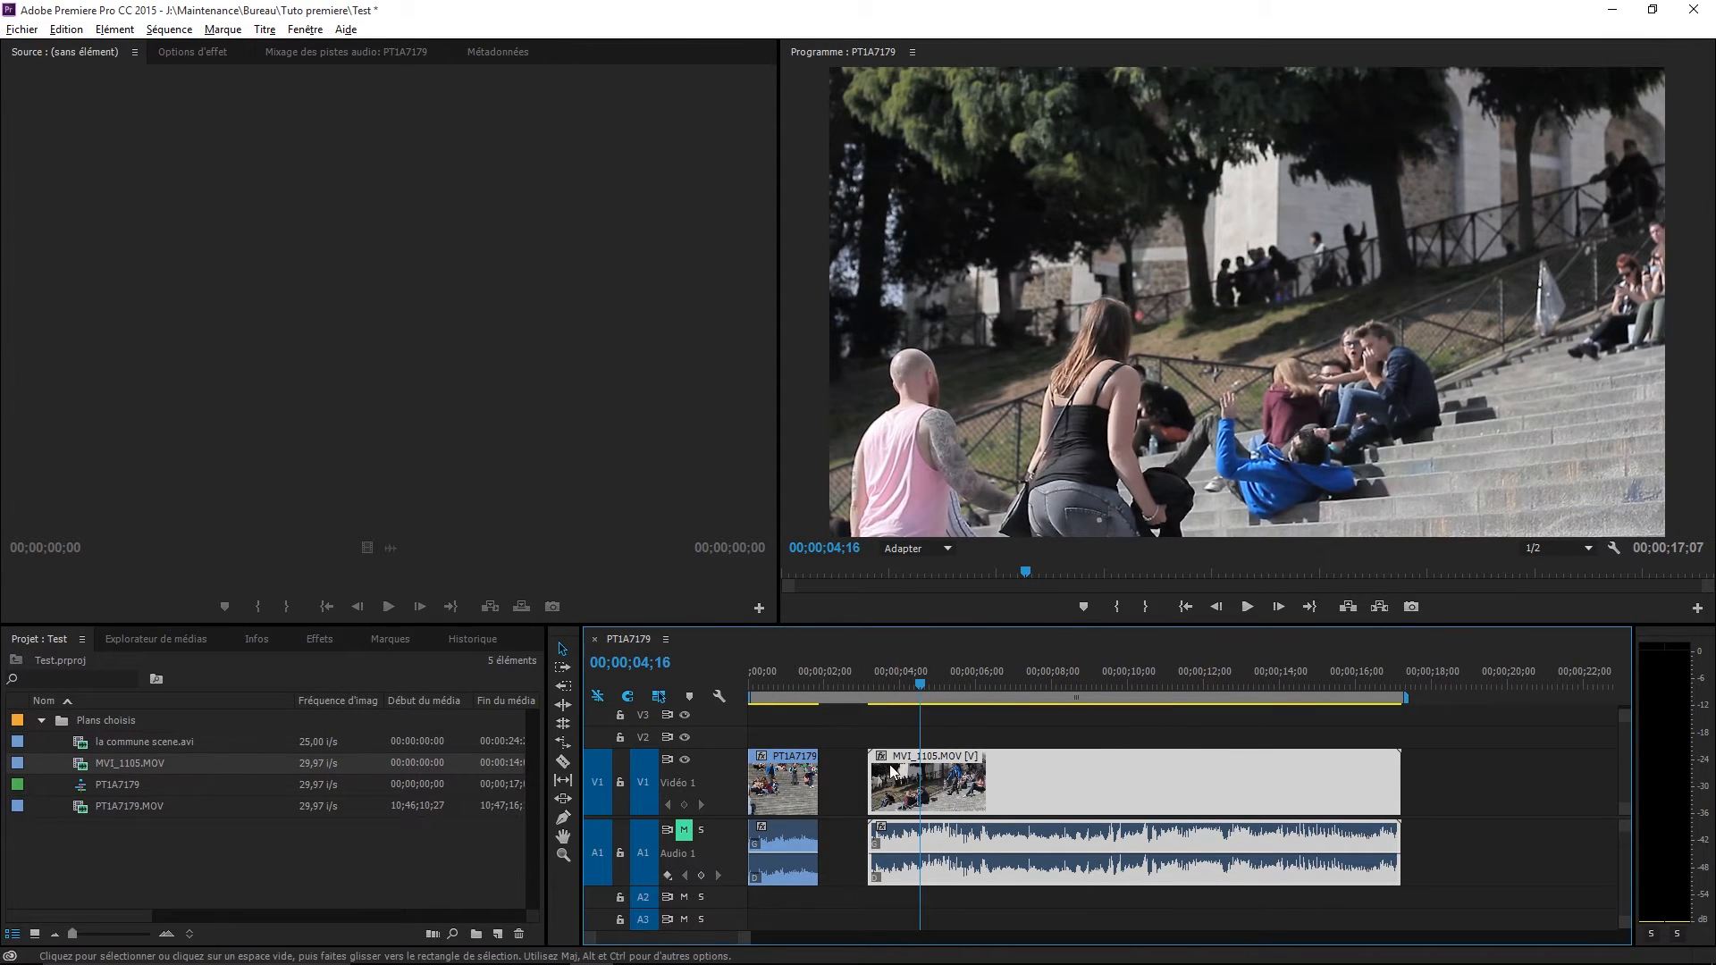
pyautogui.moveTo(877, 758); pyautogui.dragTo(920, 758)
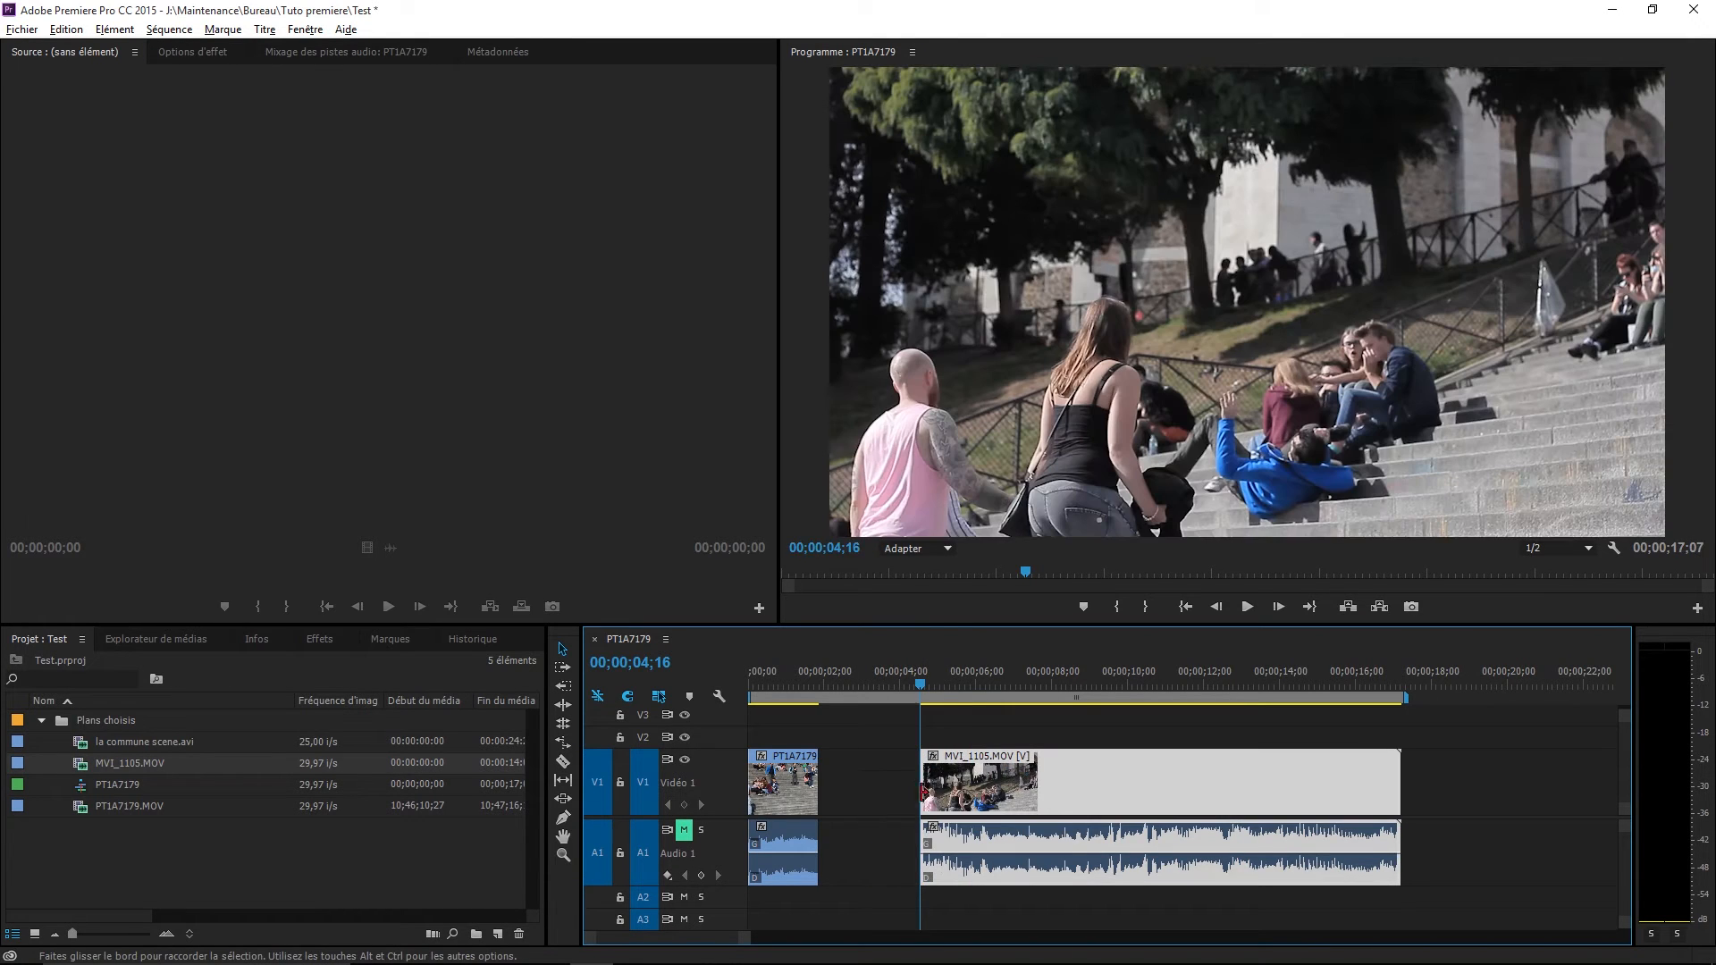
pyautogui.click(845, 770)
pyautogui.press('Delete')
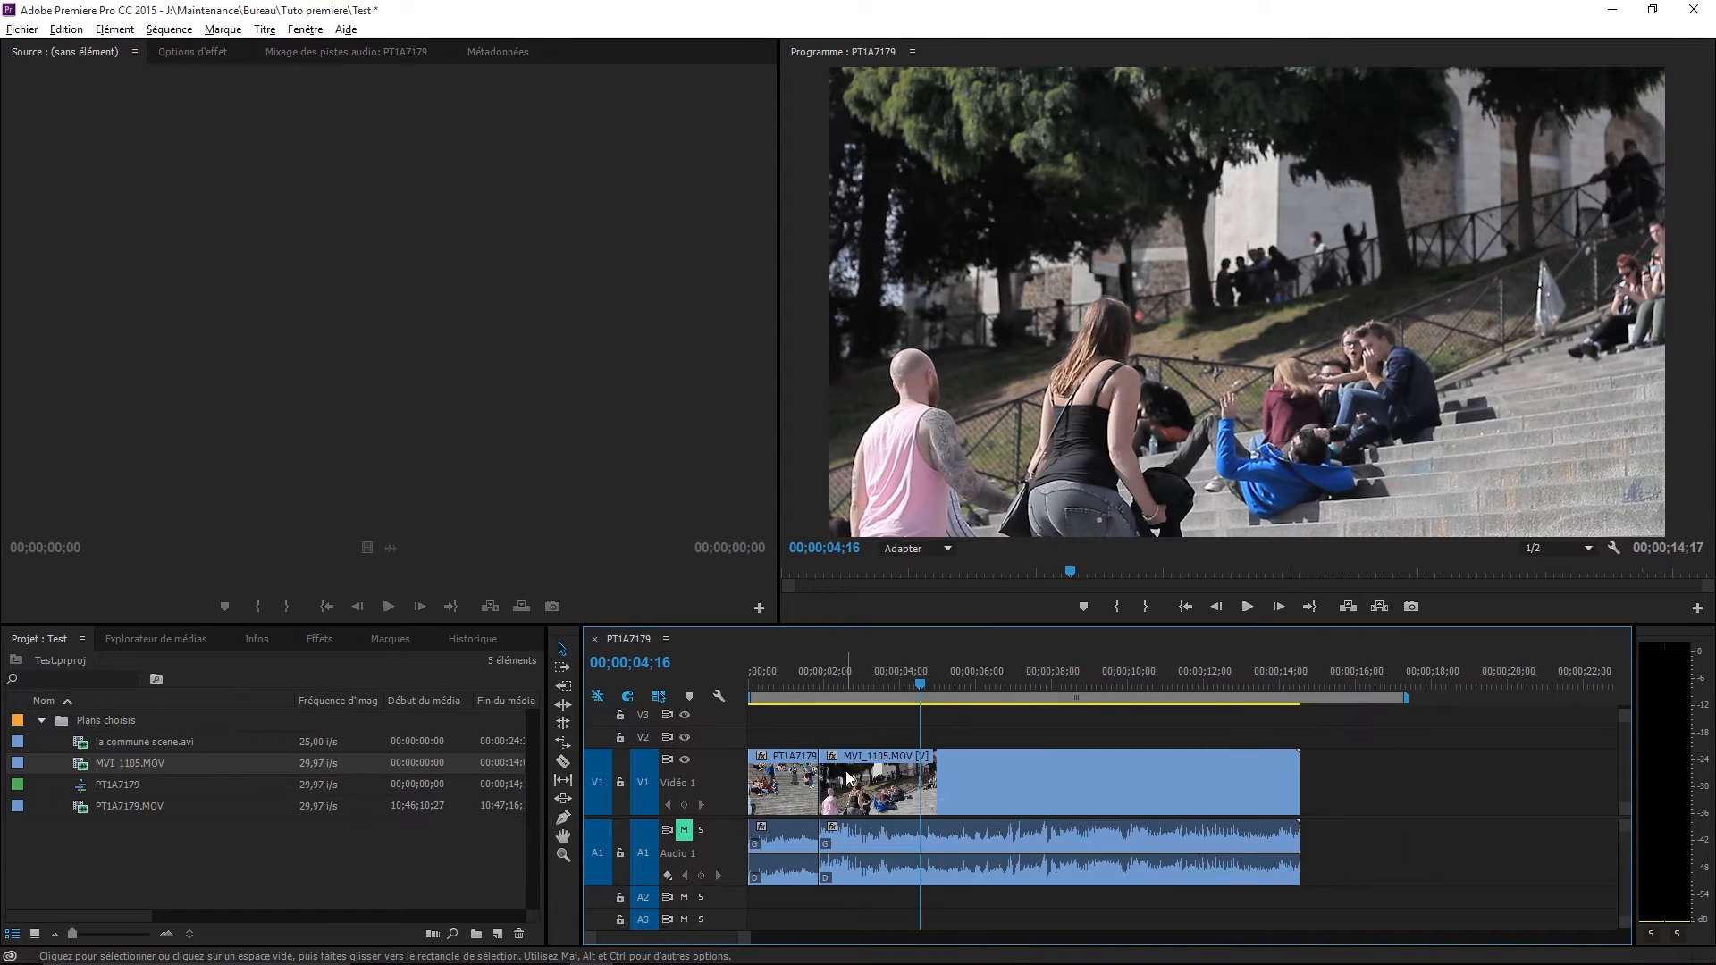
# Play across the join of the two clips and trim the end of MVI_1105.MOV to about 00;00;06;10.
pyautogui.moveTo(800, 683)
pyautogui.mouseDown()
pyautogui.moveTo(820, 684)
pyautogui.moveTo(776, 694)
pyautogui.mouseUp()
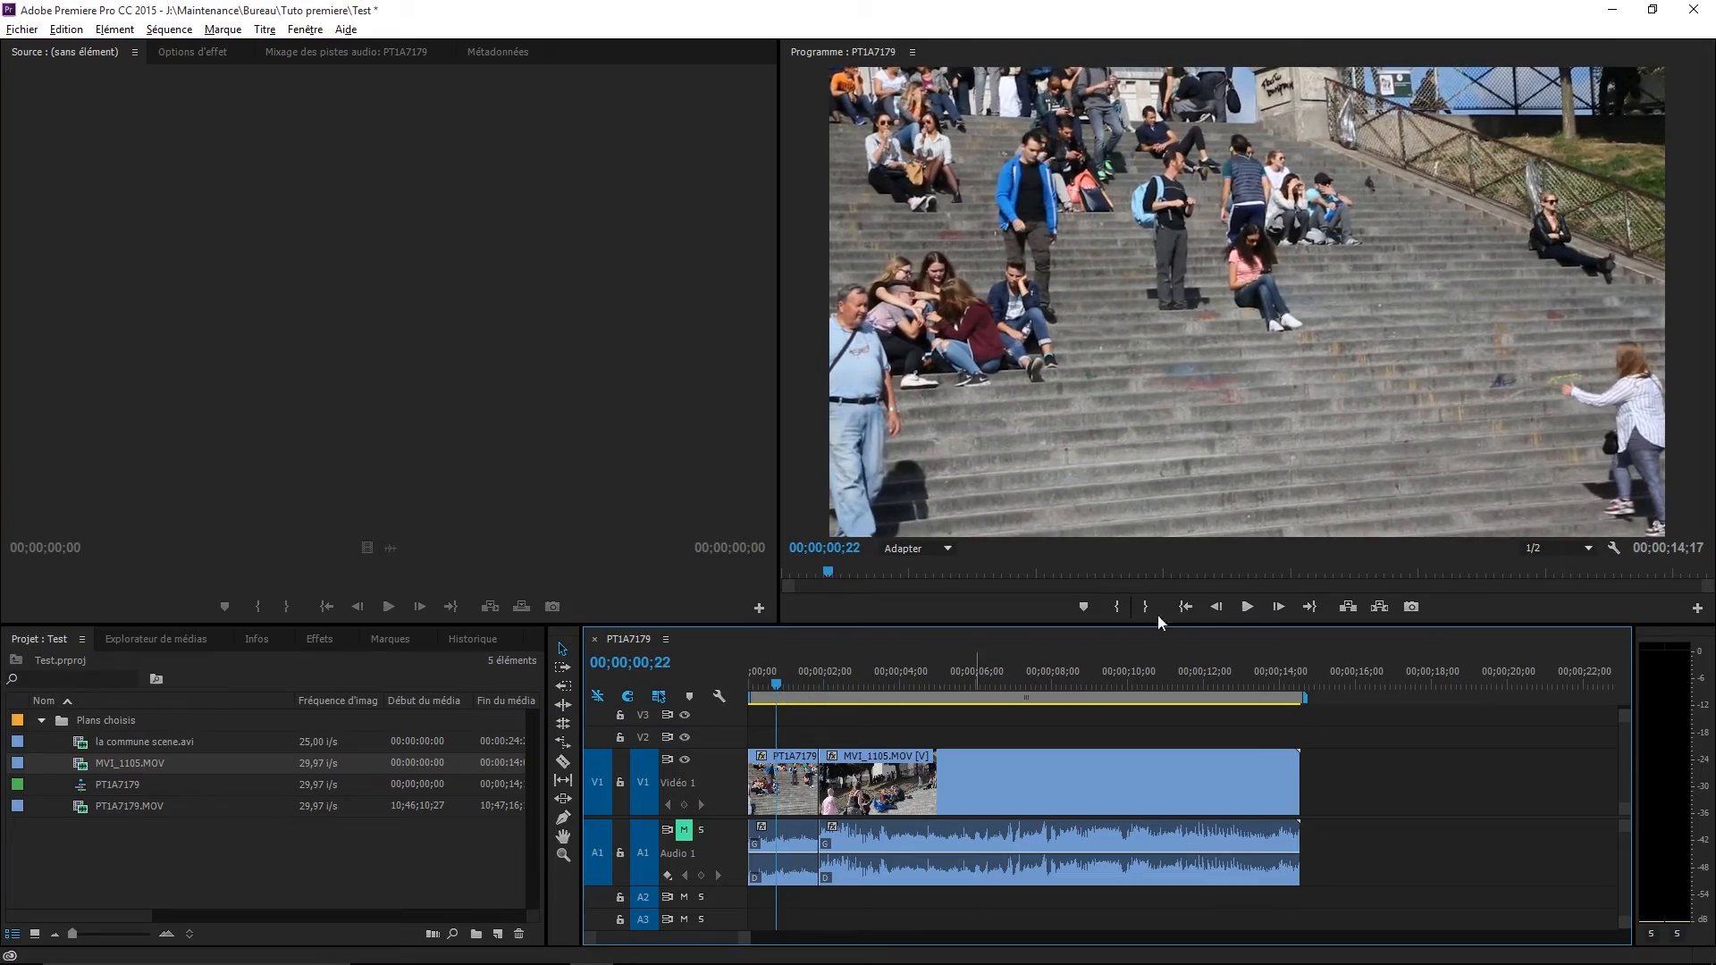
pyautogui.click(1247, 606)
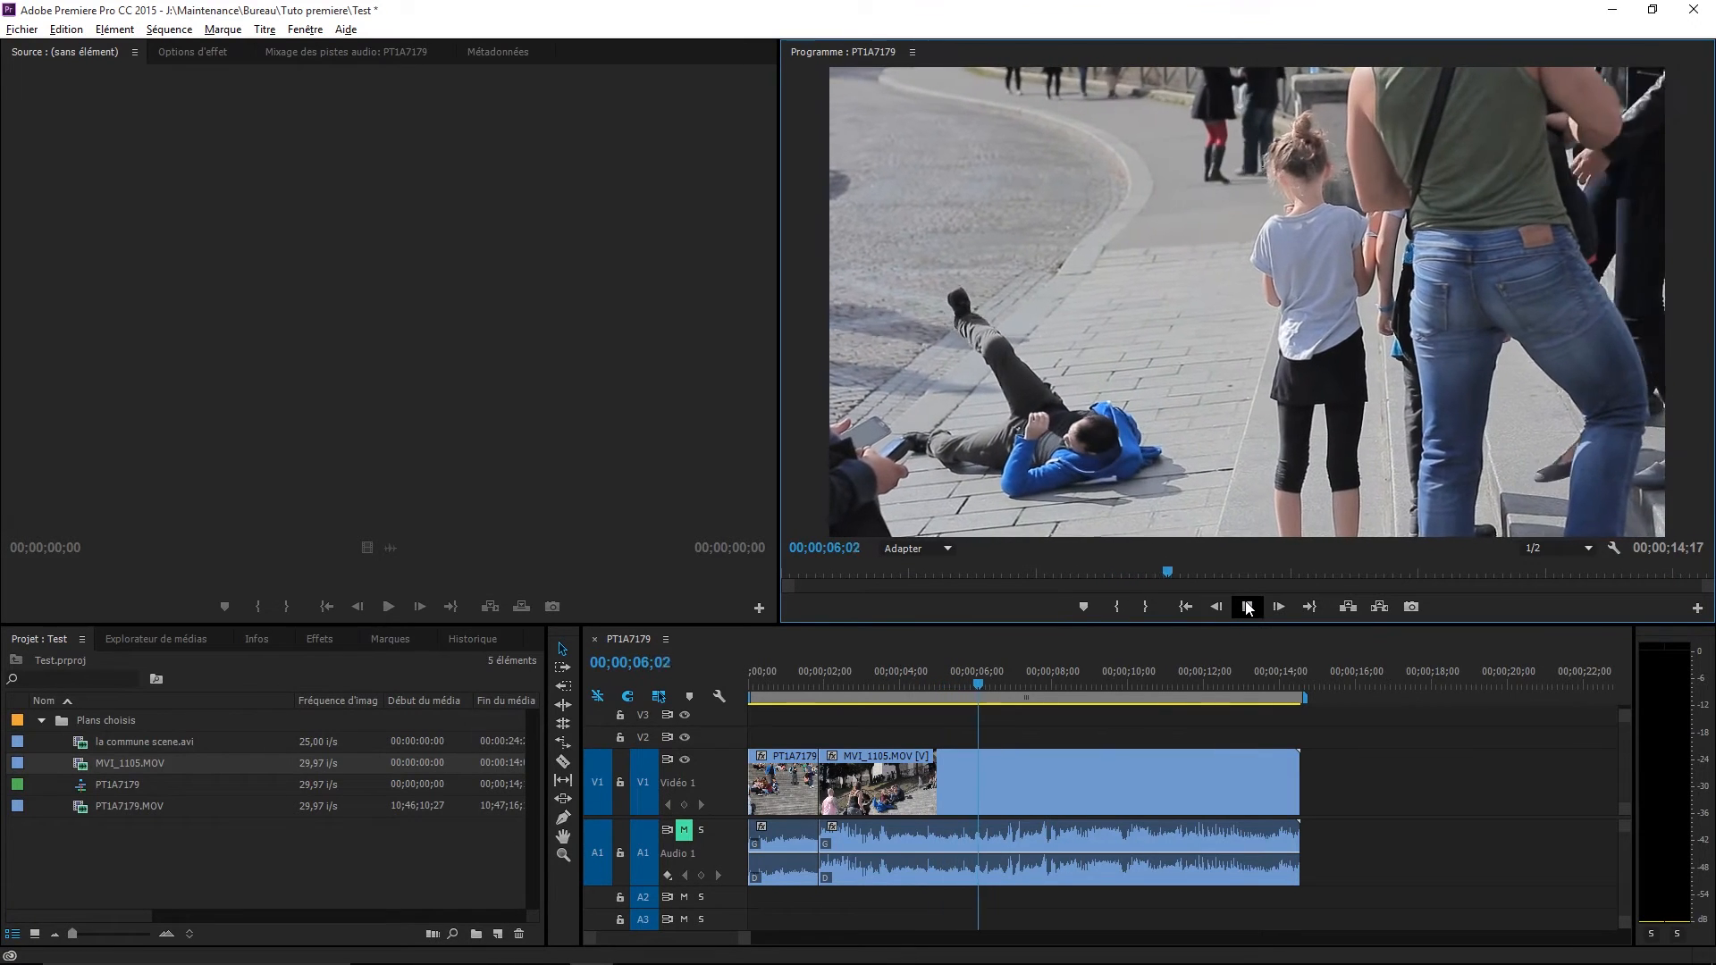
pyautogui.click(1248, 608)
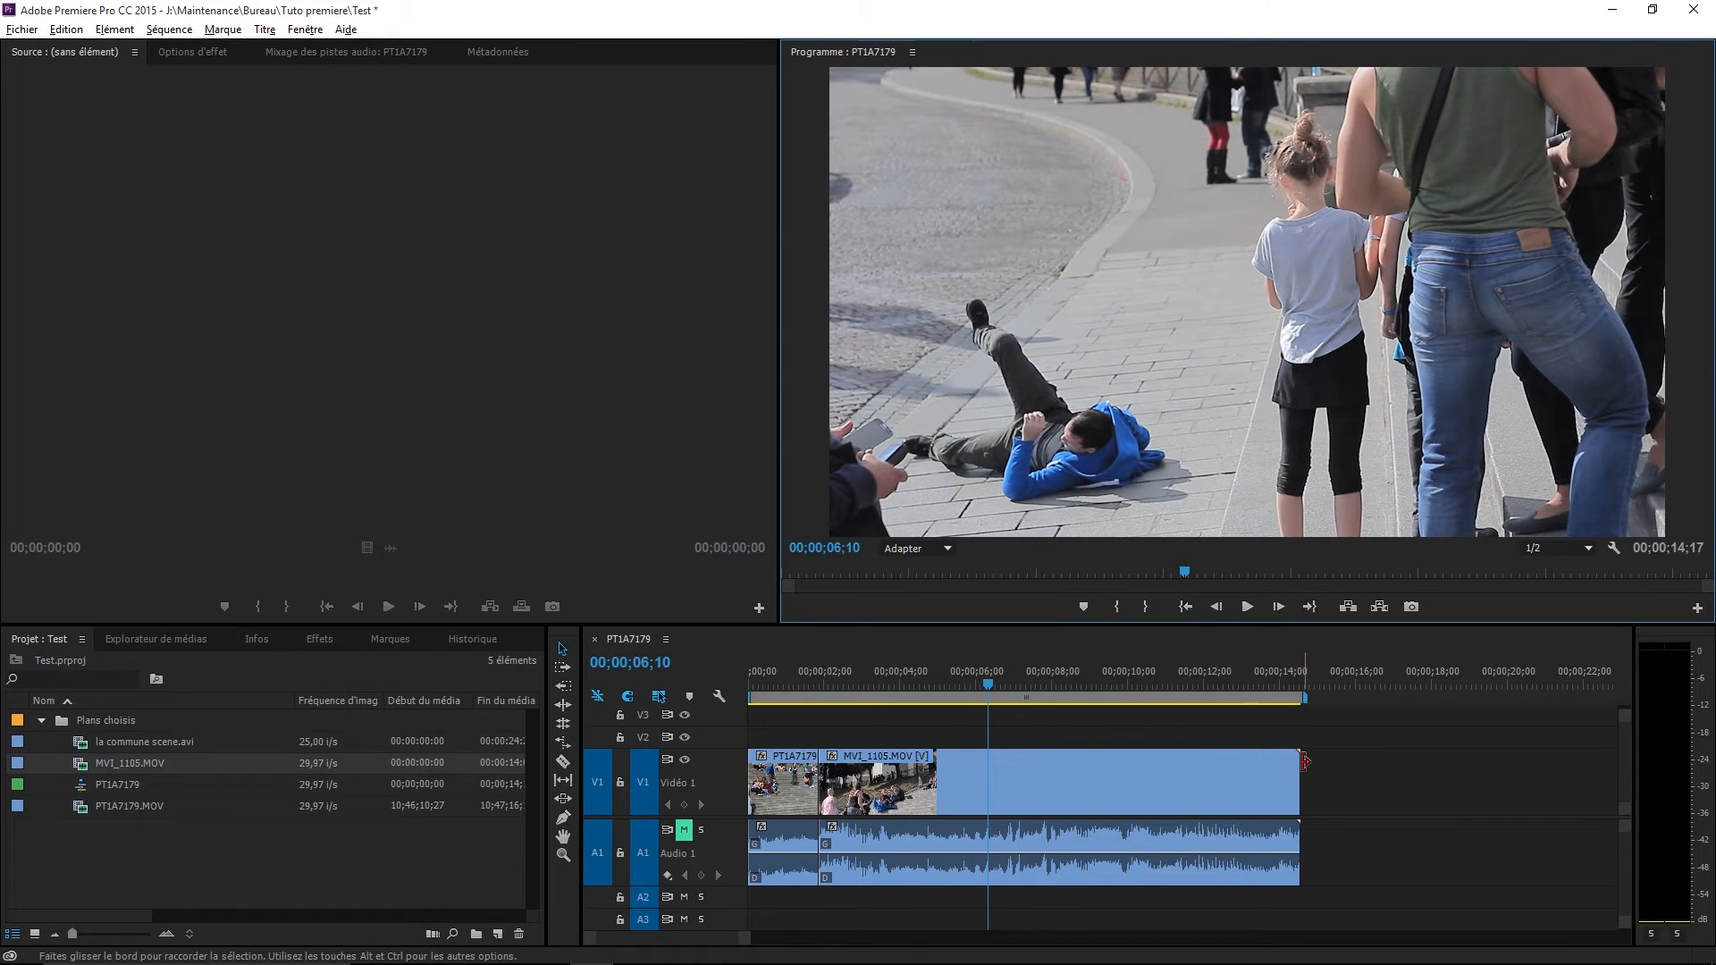
pyautogui.moveTo(1276, 768); pyautogui.dragTo(987, 769)
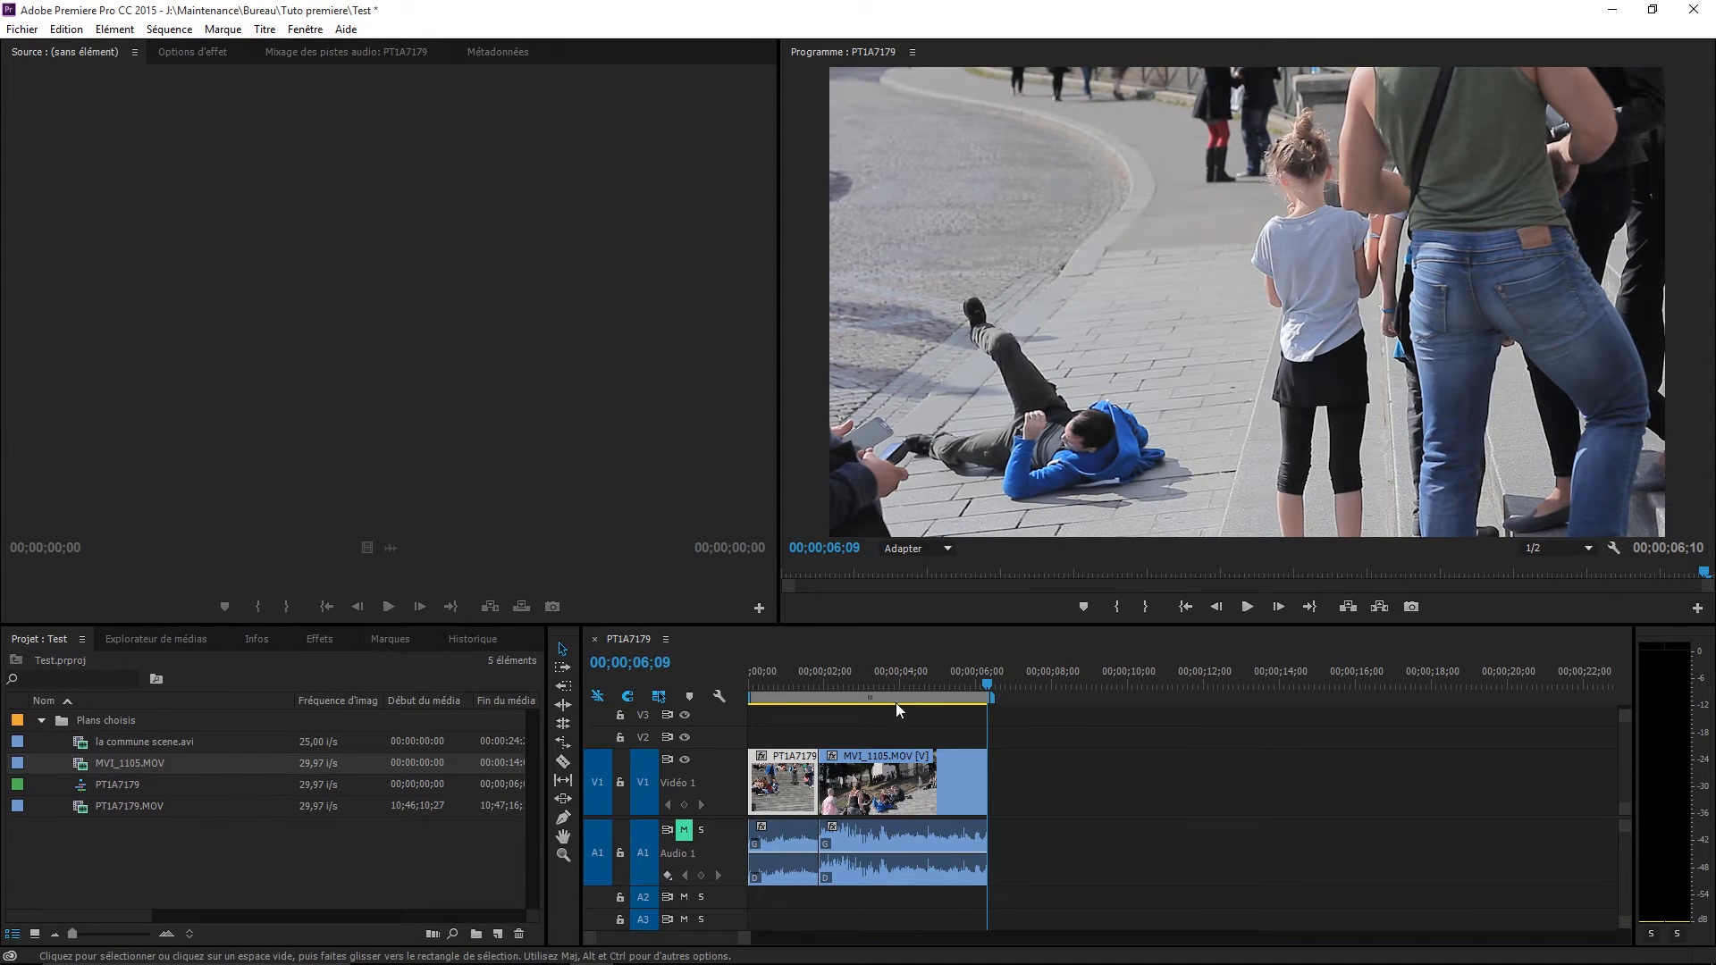
# Select both clips in the sequence and unlink their video from their audio.
pyautogui.moveTo(811, 677); pyautogui.dragTo(963, 751)
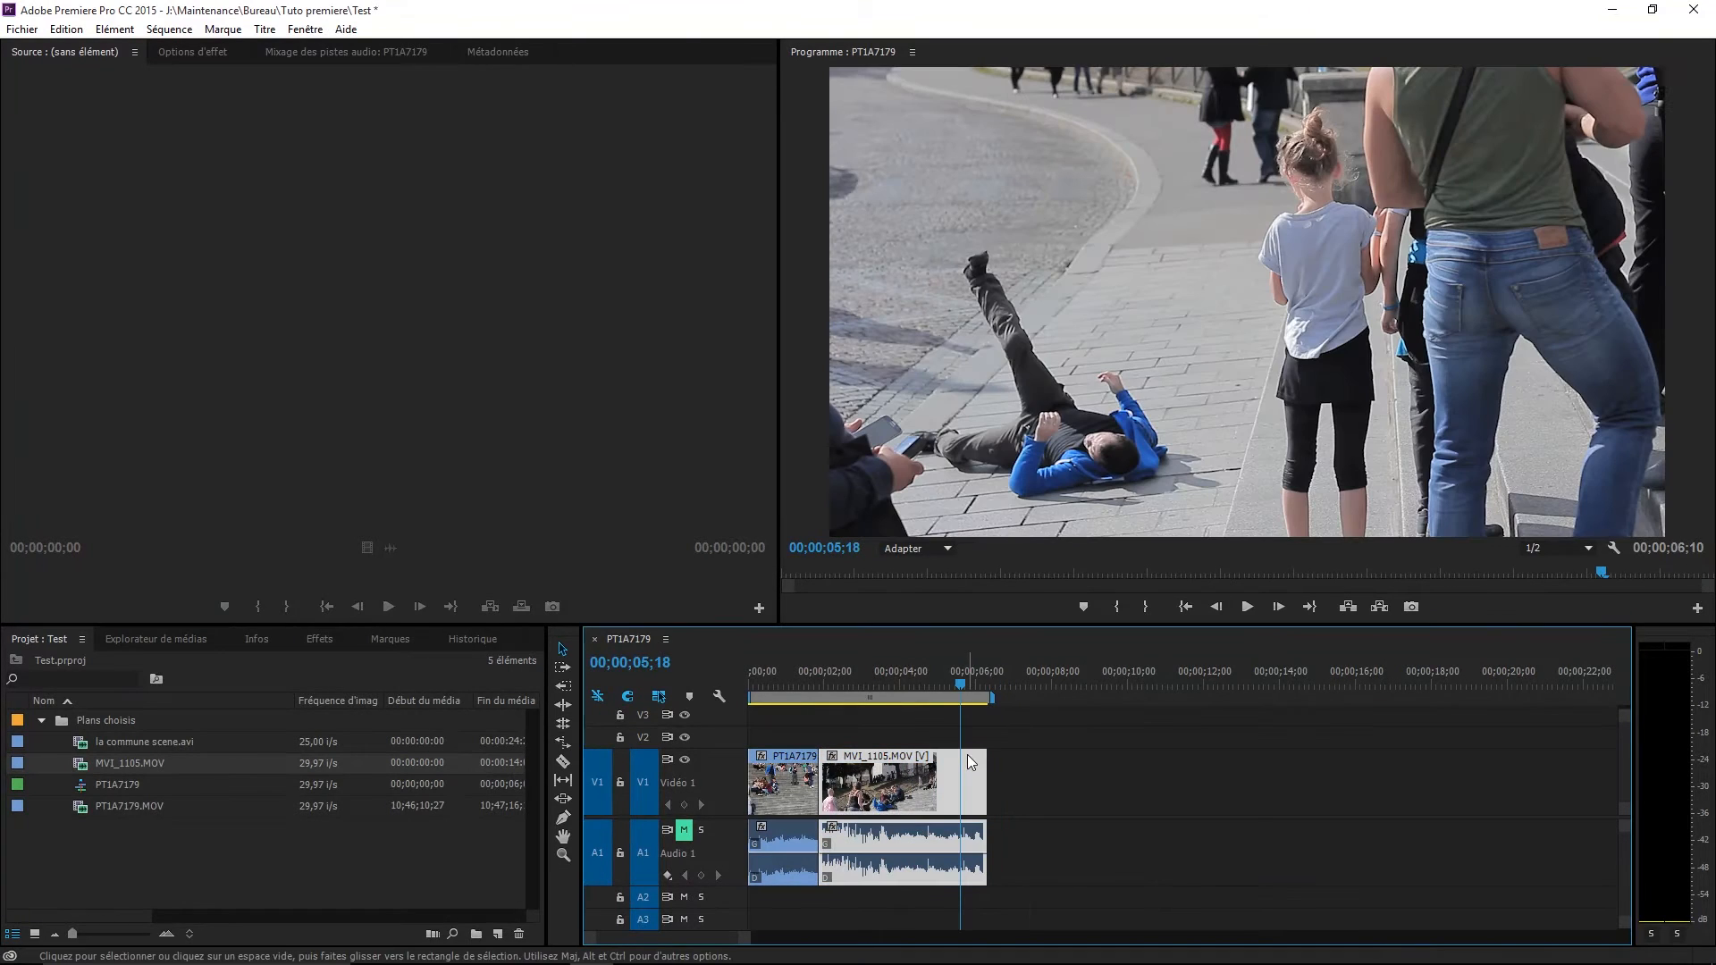
pyautogui.click(799, 766)
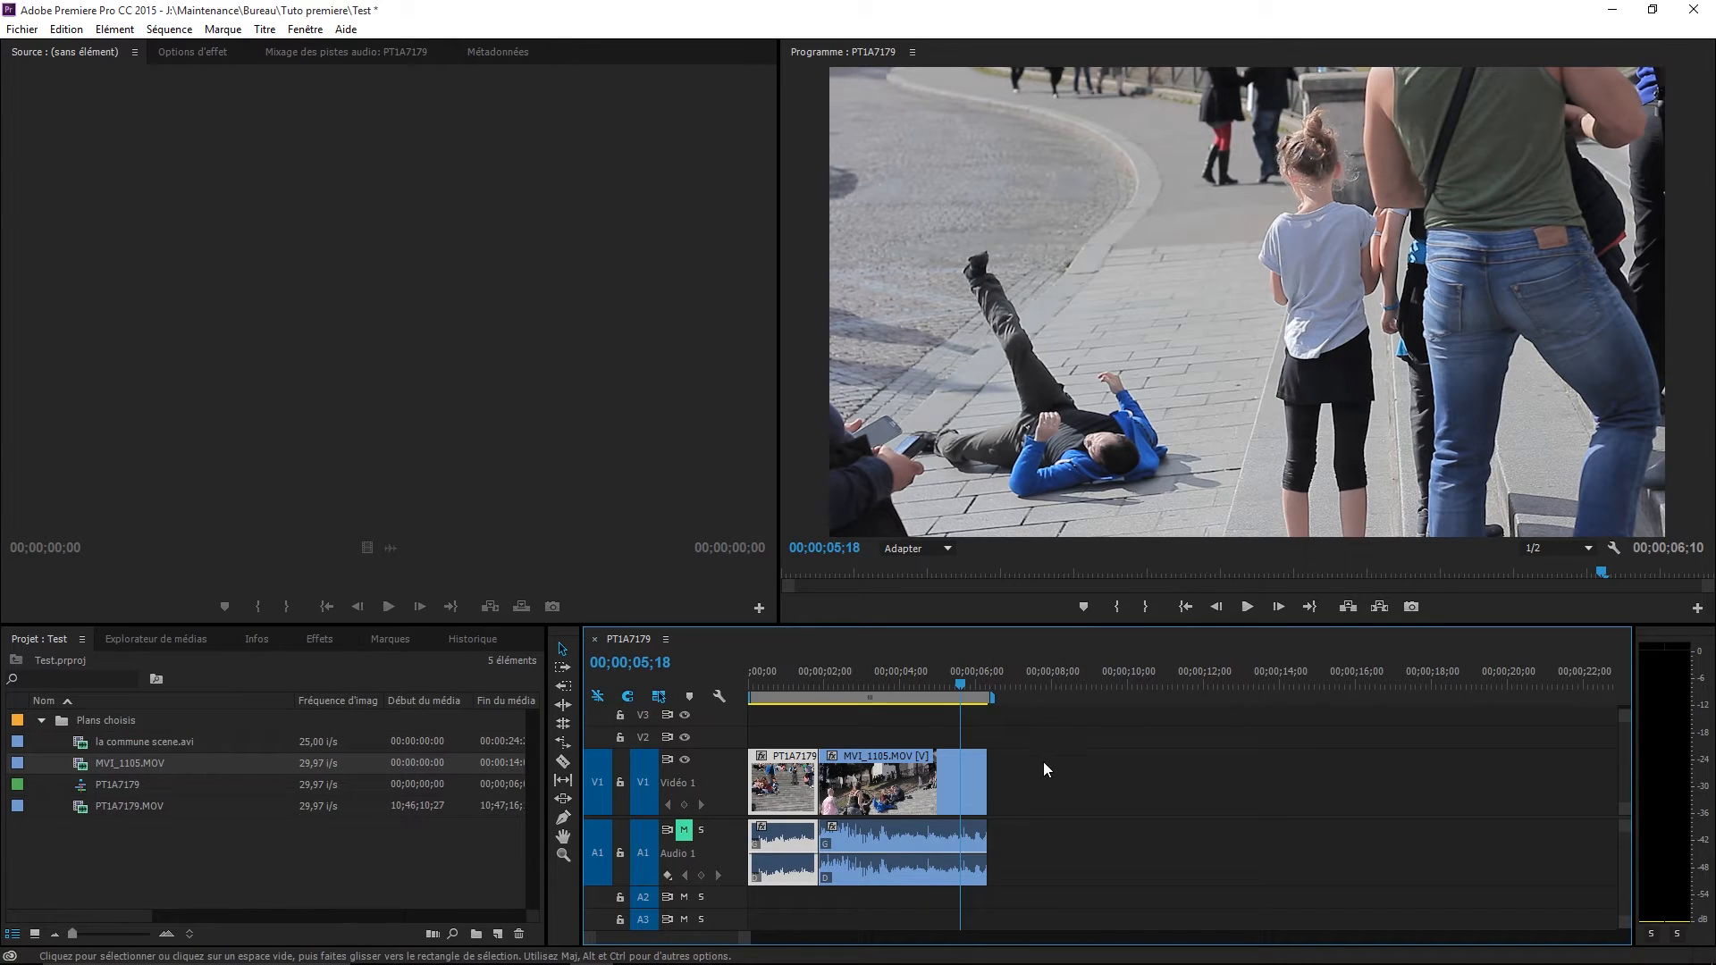
pyautogui.click(973, 777)
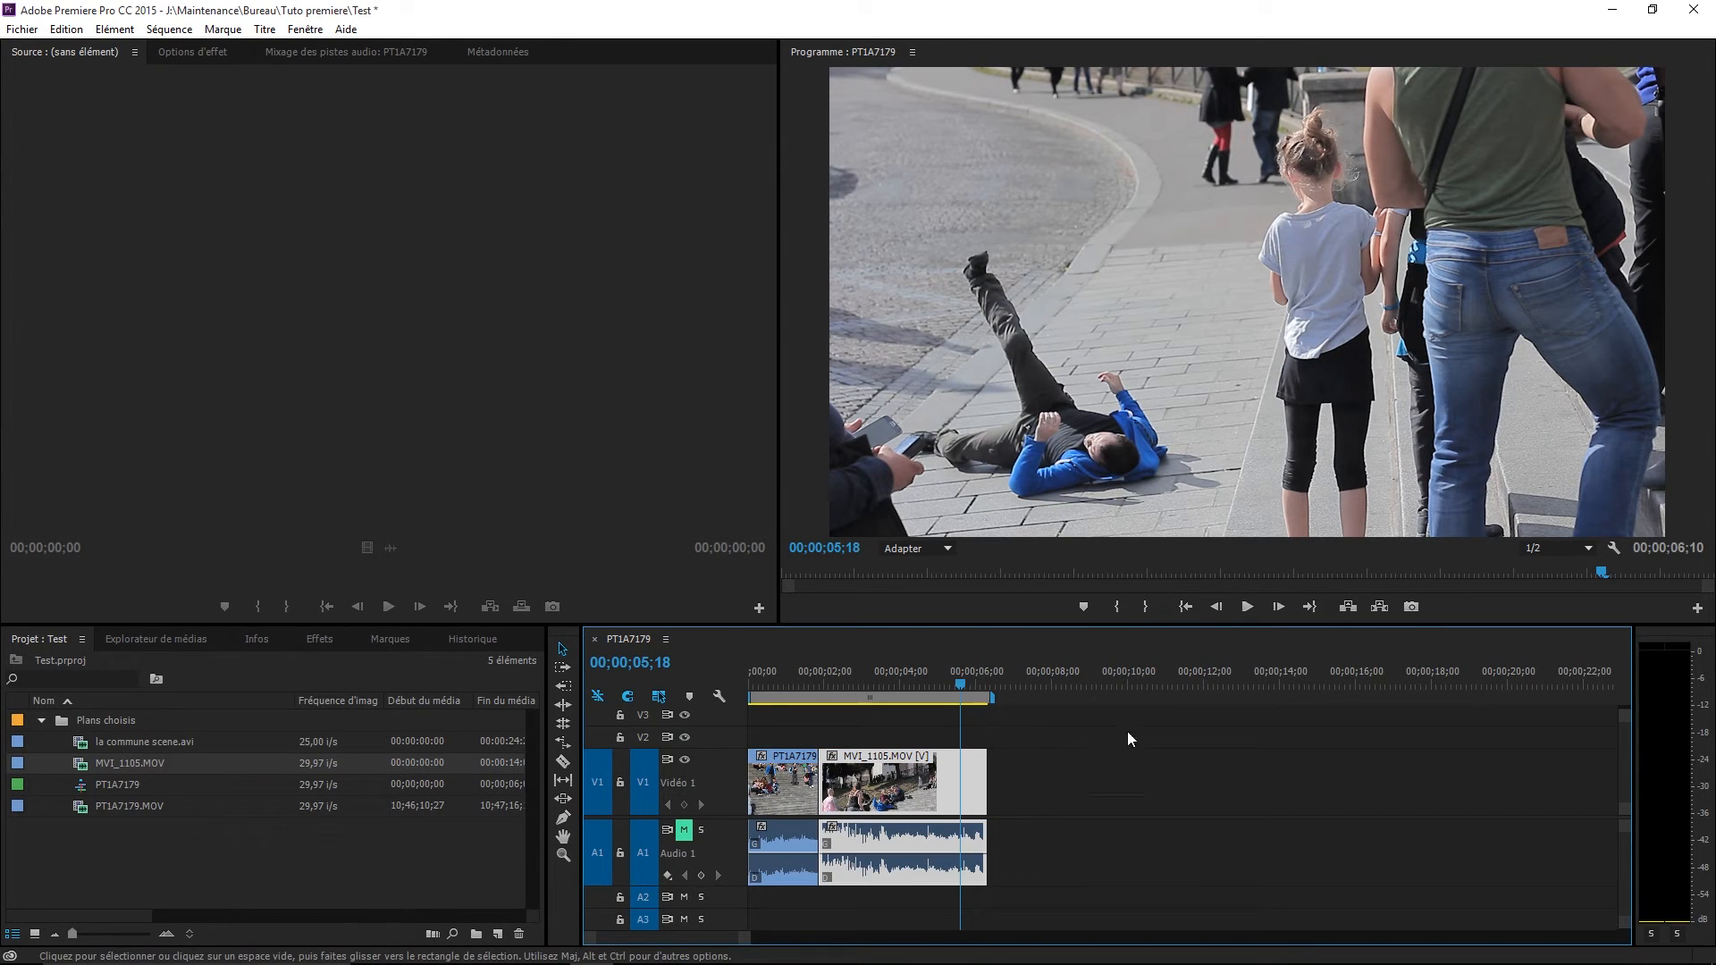
pyautogui.moveTo(1054, 732); pyautogui.dragTo(765, 880)
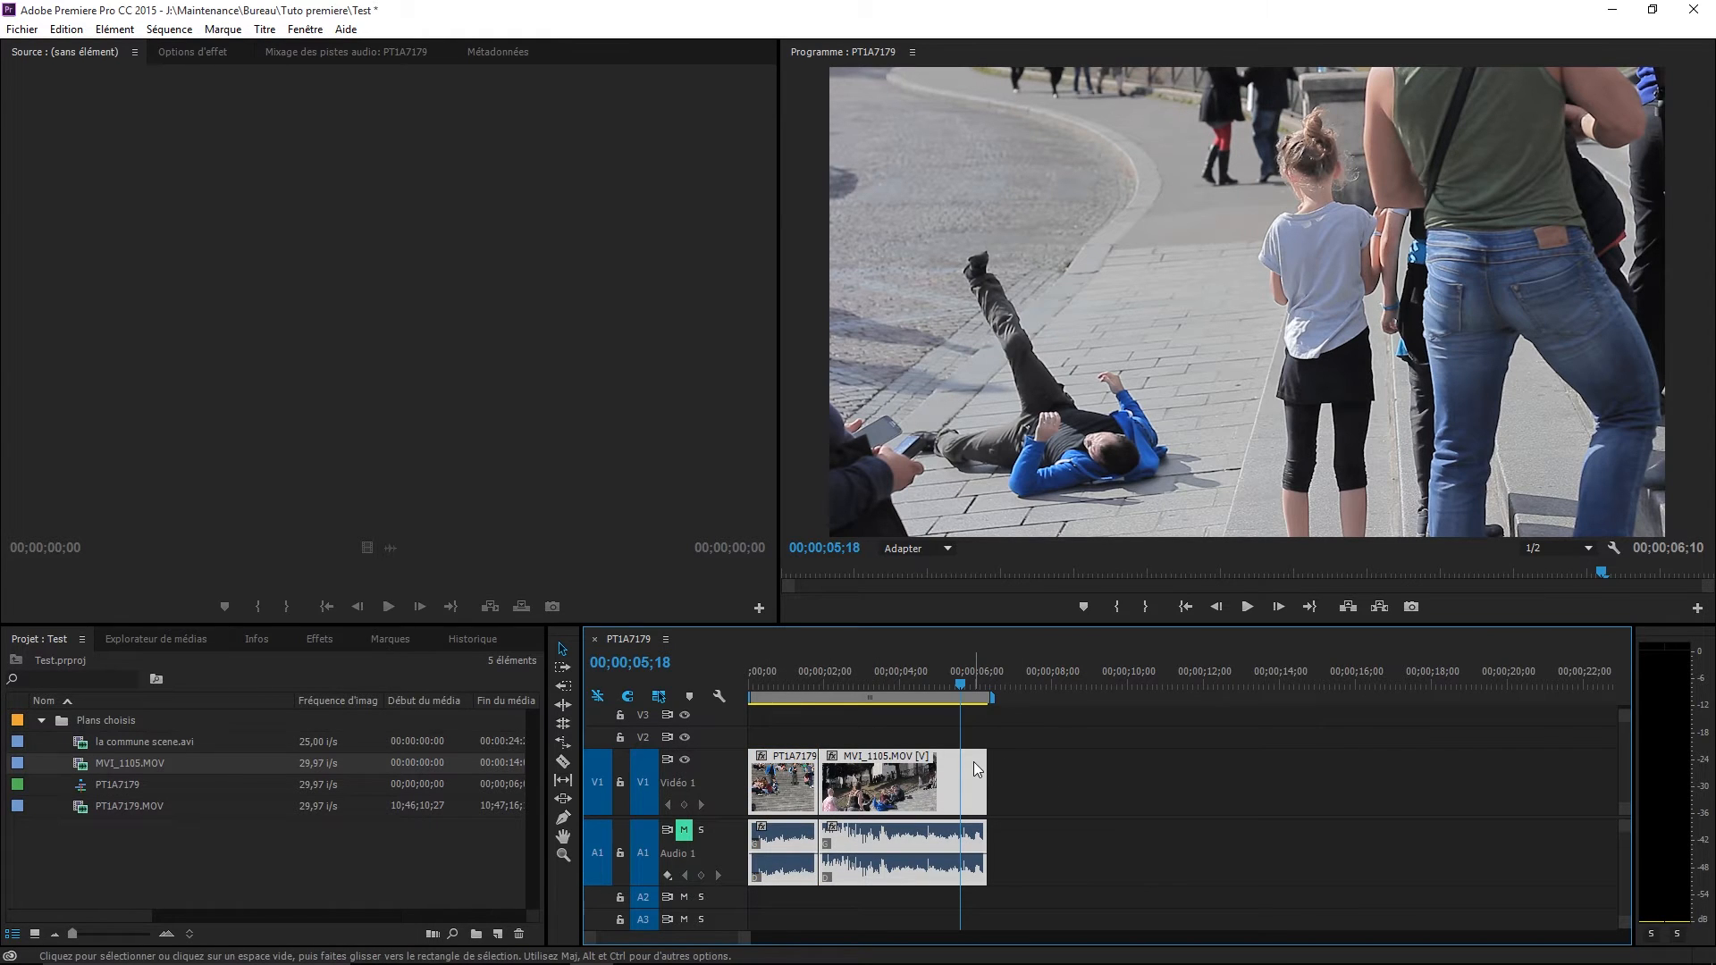
pyautogui.rightClick(978, 766)
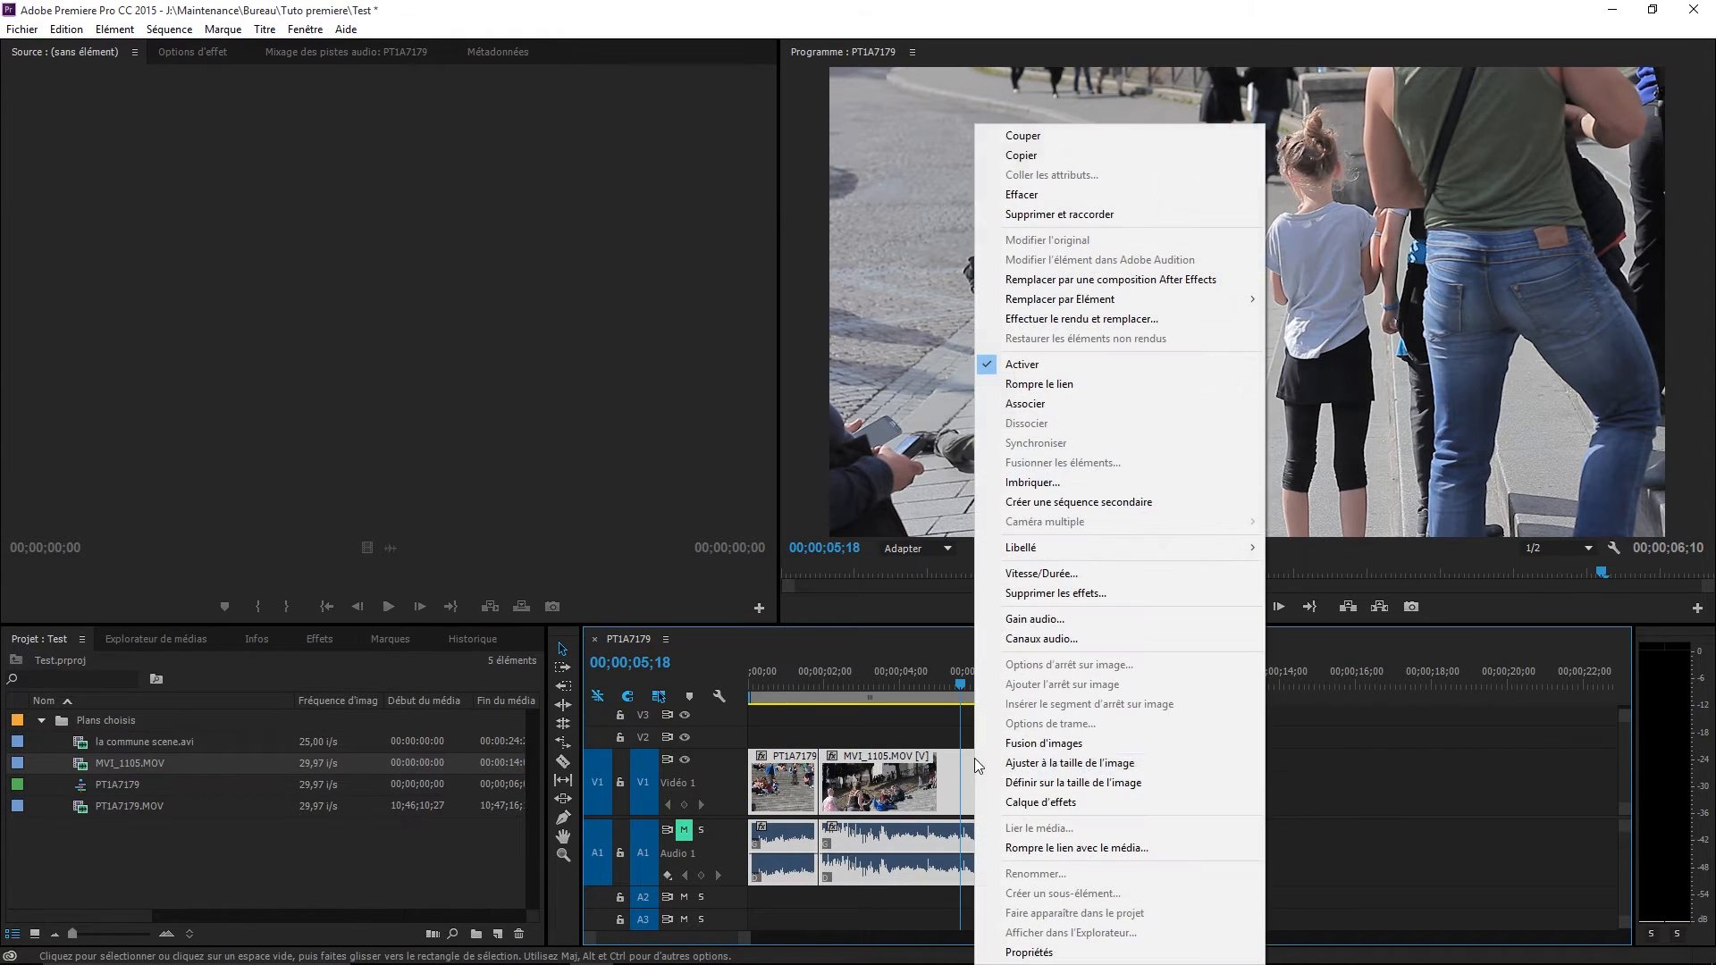
pyautogui.click(1095, 382)
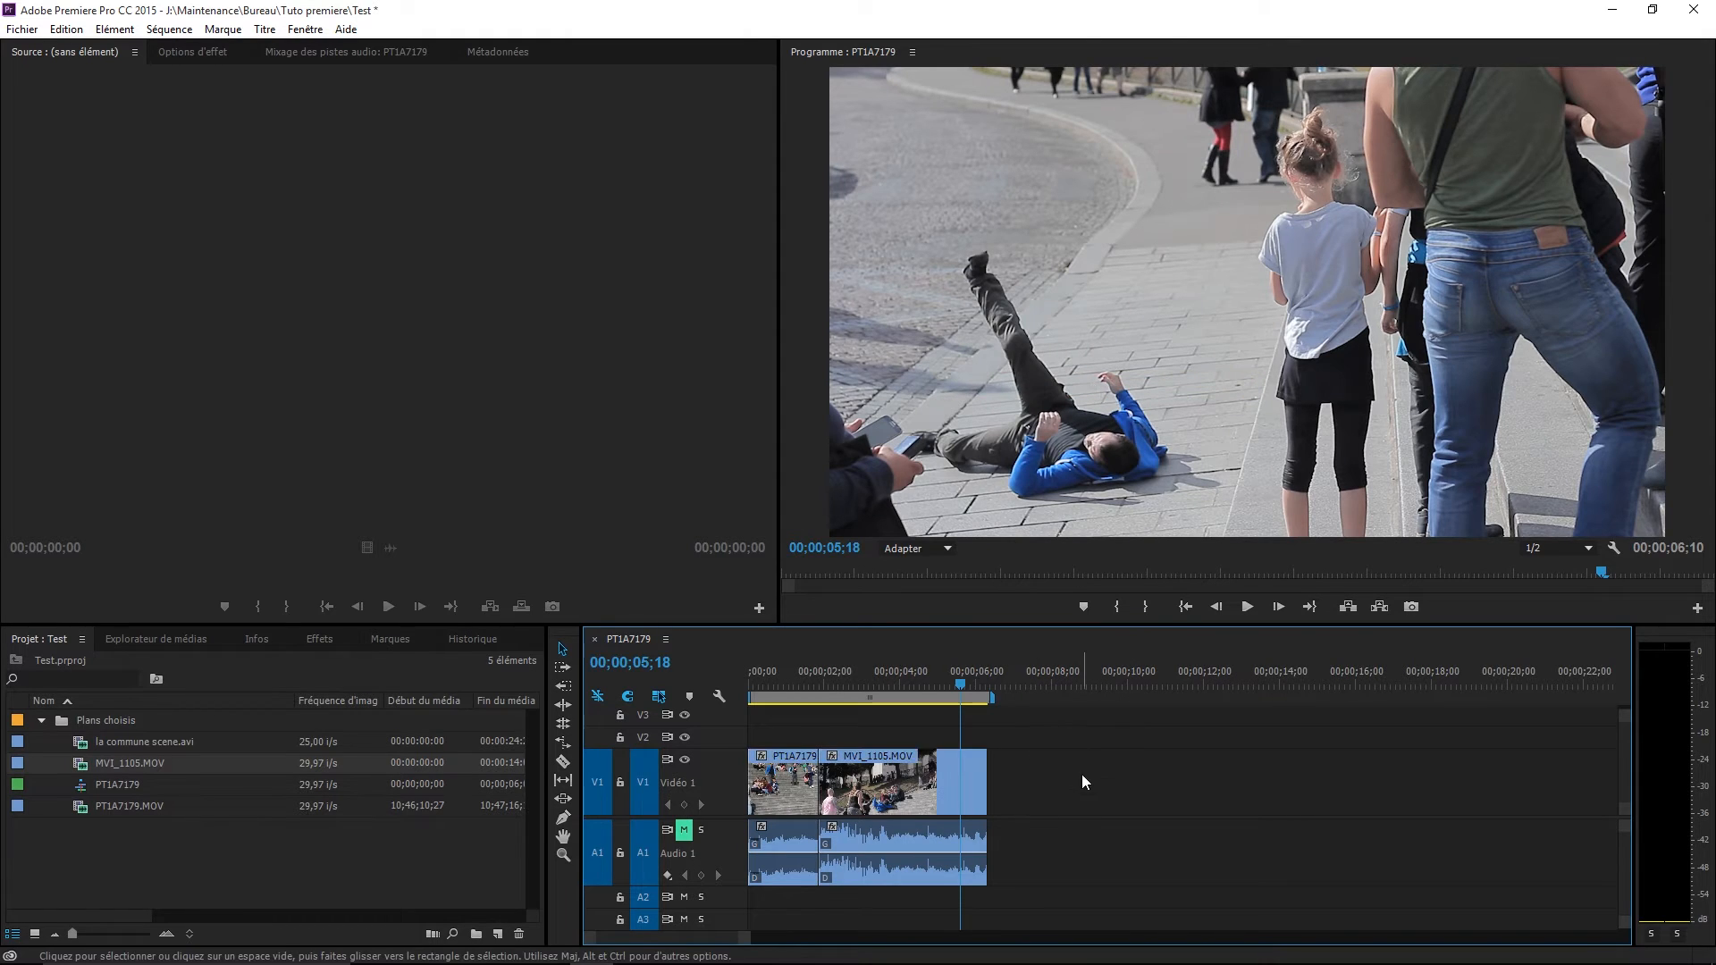
# Select the clips' picture and sound separately, and delete the audio of both clips from A1.
pyautogui.click(974, 787)
pyautogui.click(968, 847)
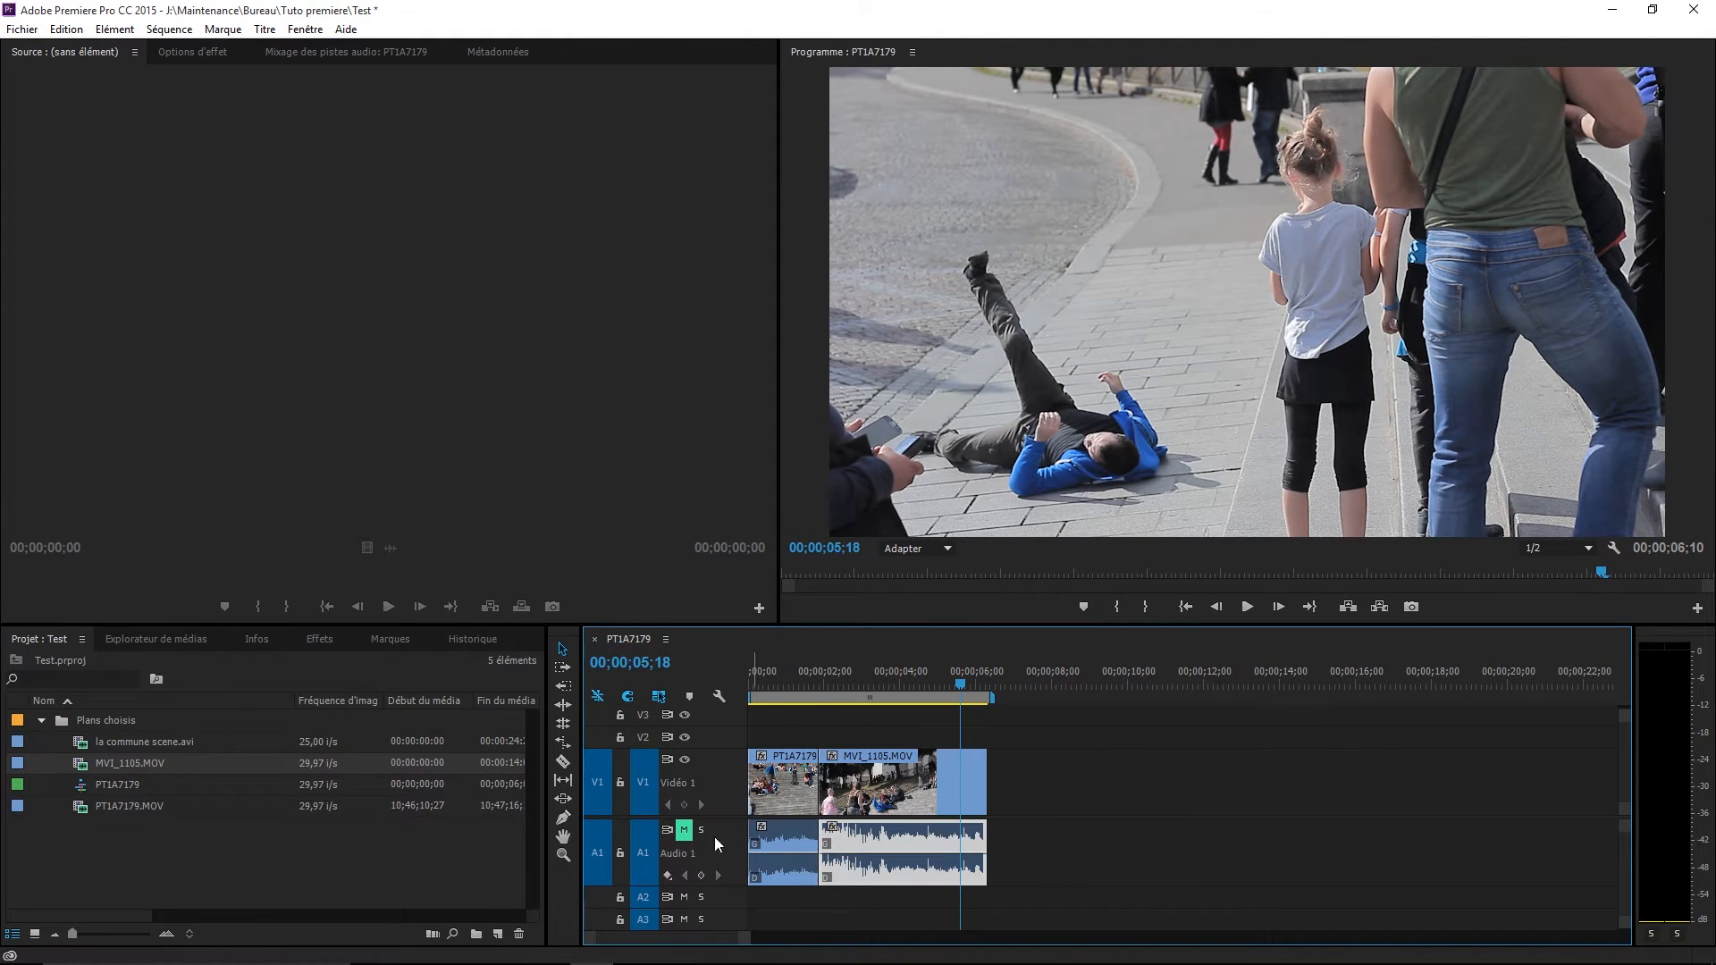
pyautogui.click(792, 784)
pyautogui.click(794, 848)
pyautogui.moveTo(1076, 853); pyautogui.dragTo(783, 885)
pyautogui.press('Delete')
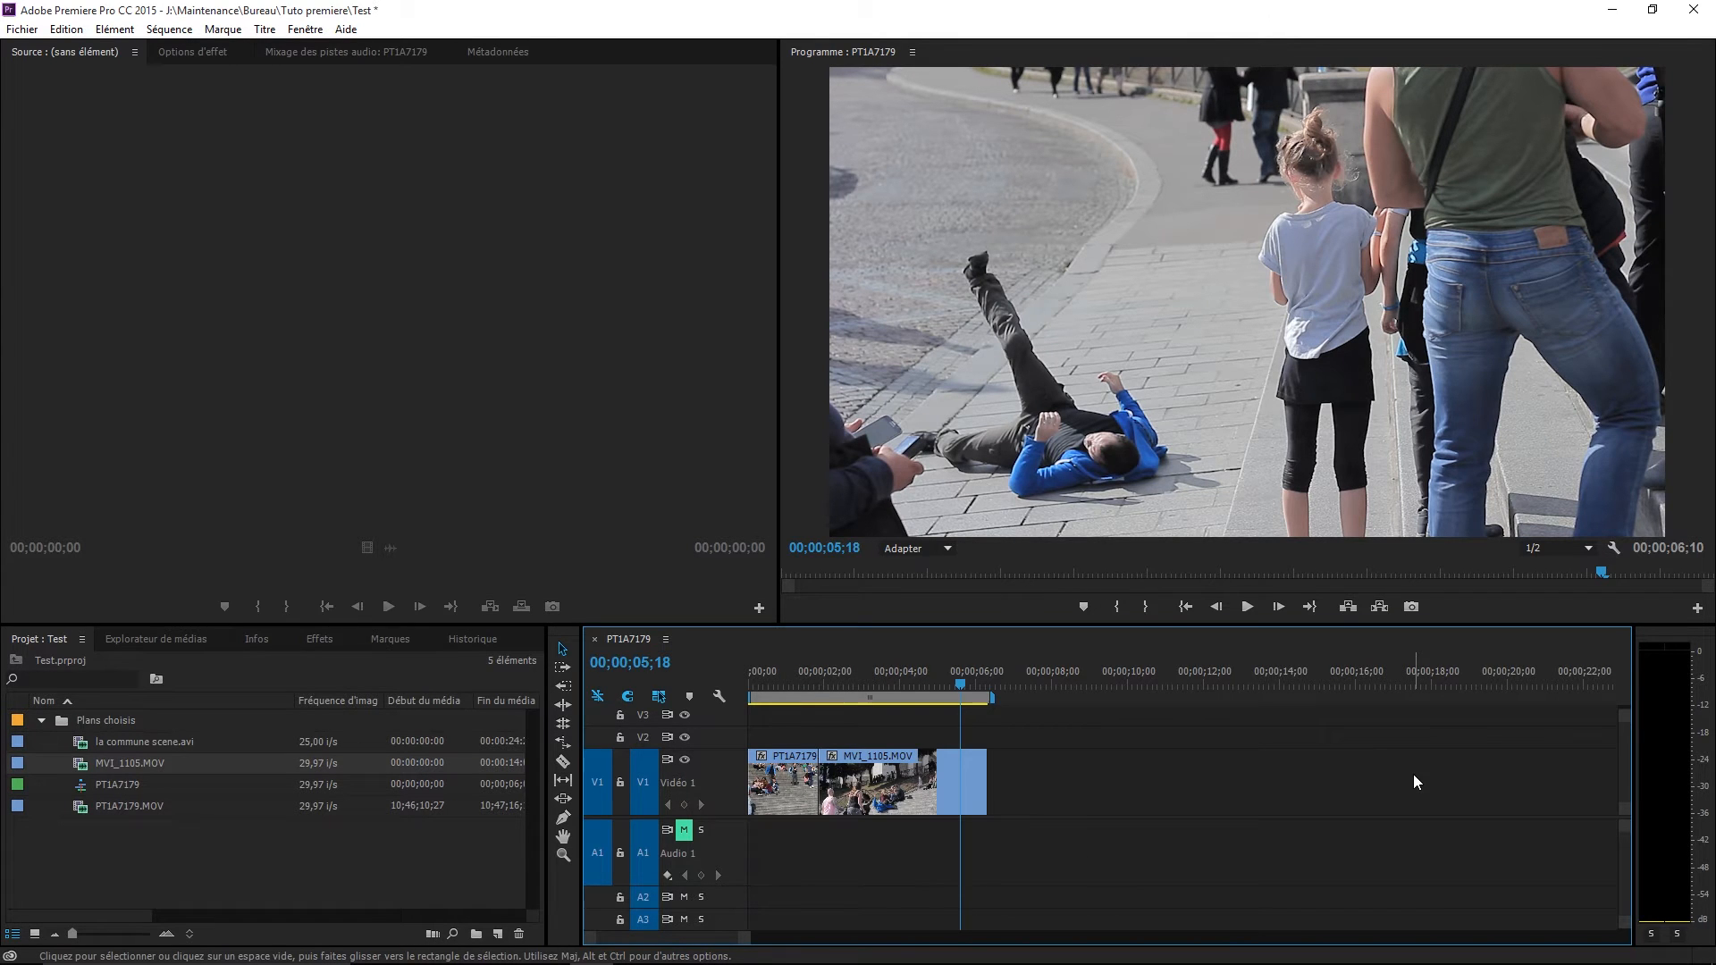
# Scrub through the sequence to 00;00;05;26 and undo the deletion of the clips' audio.
pyautogui.click(831, 685)
pyautogui.moveTo(831, 683); pyautogui.dragTo(970, 760)
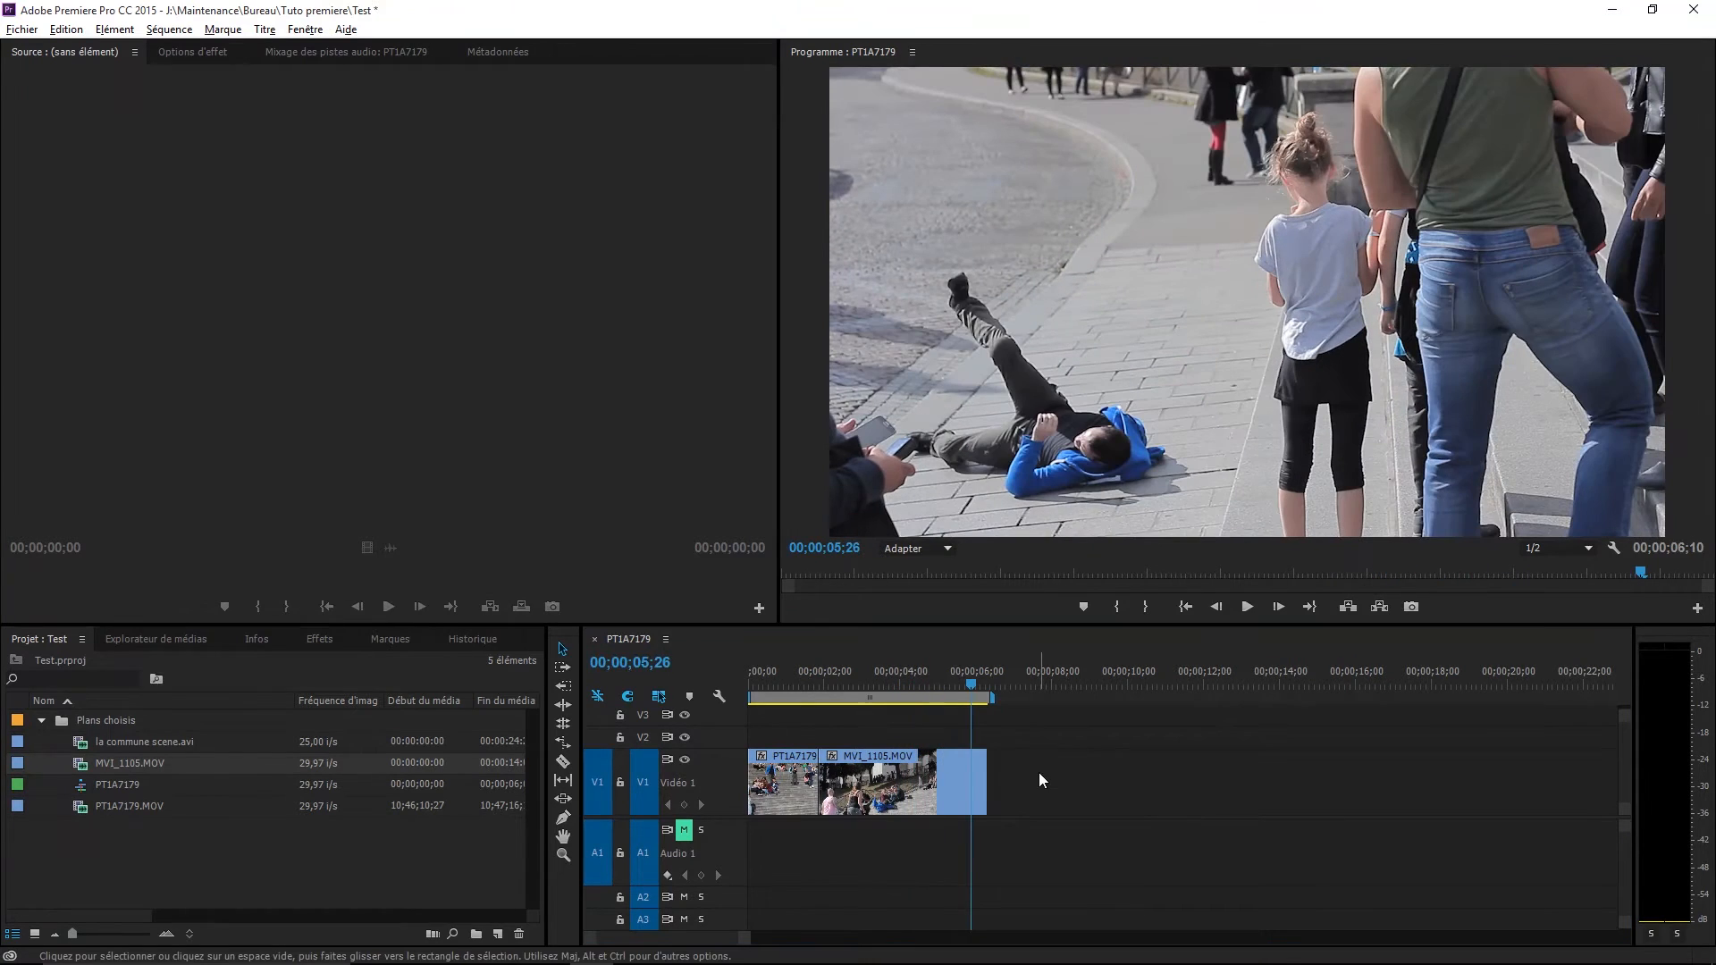
pyautogui.click(62, 30)
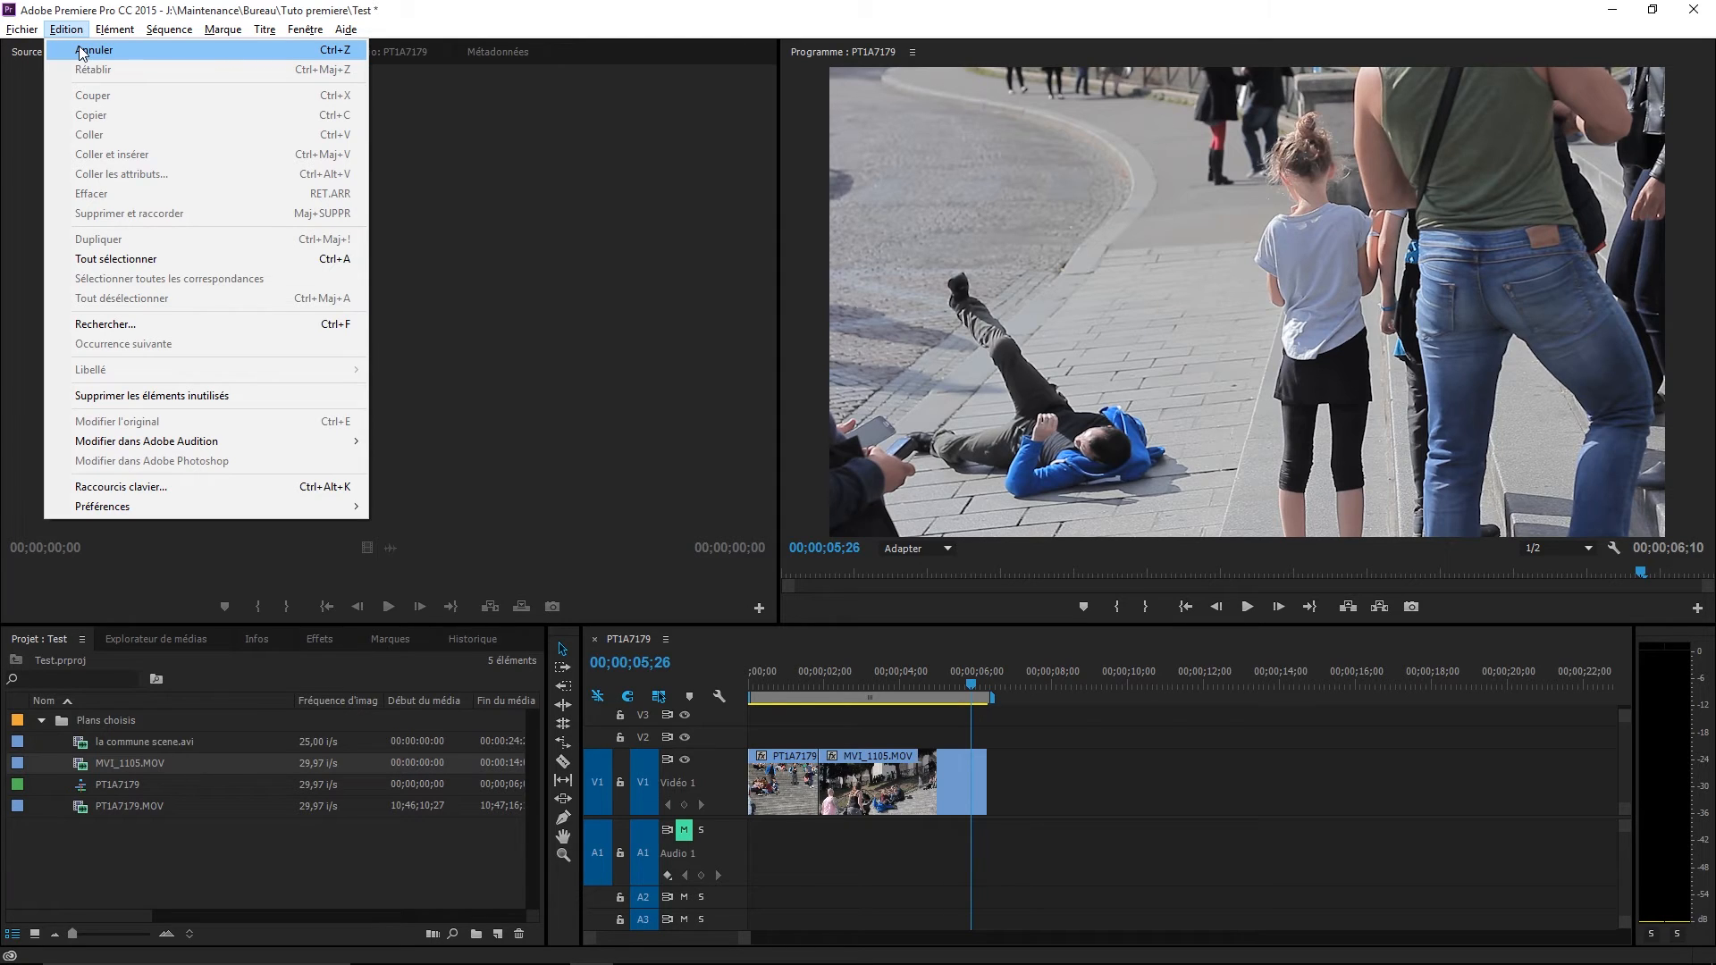
pyautogui.click(81, 52)
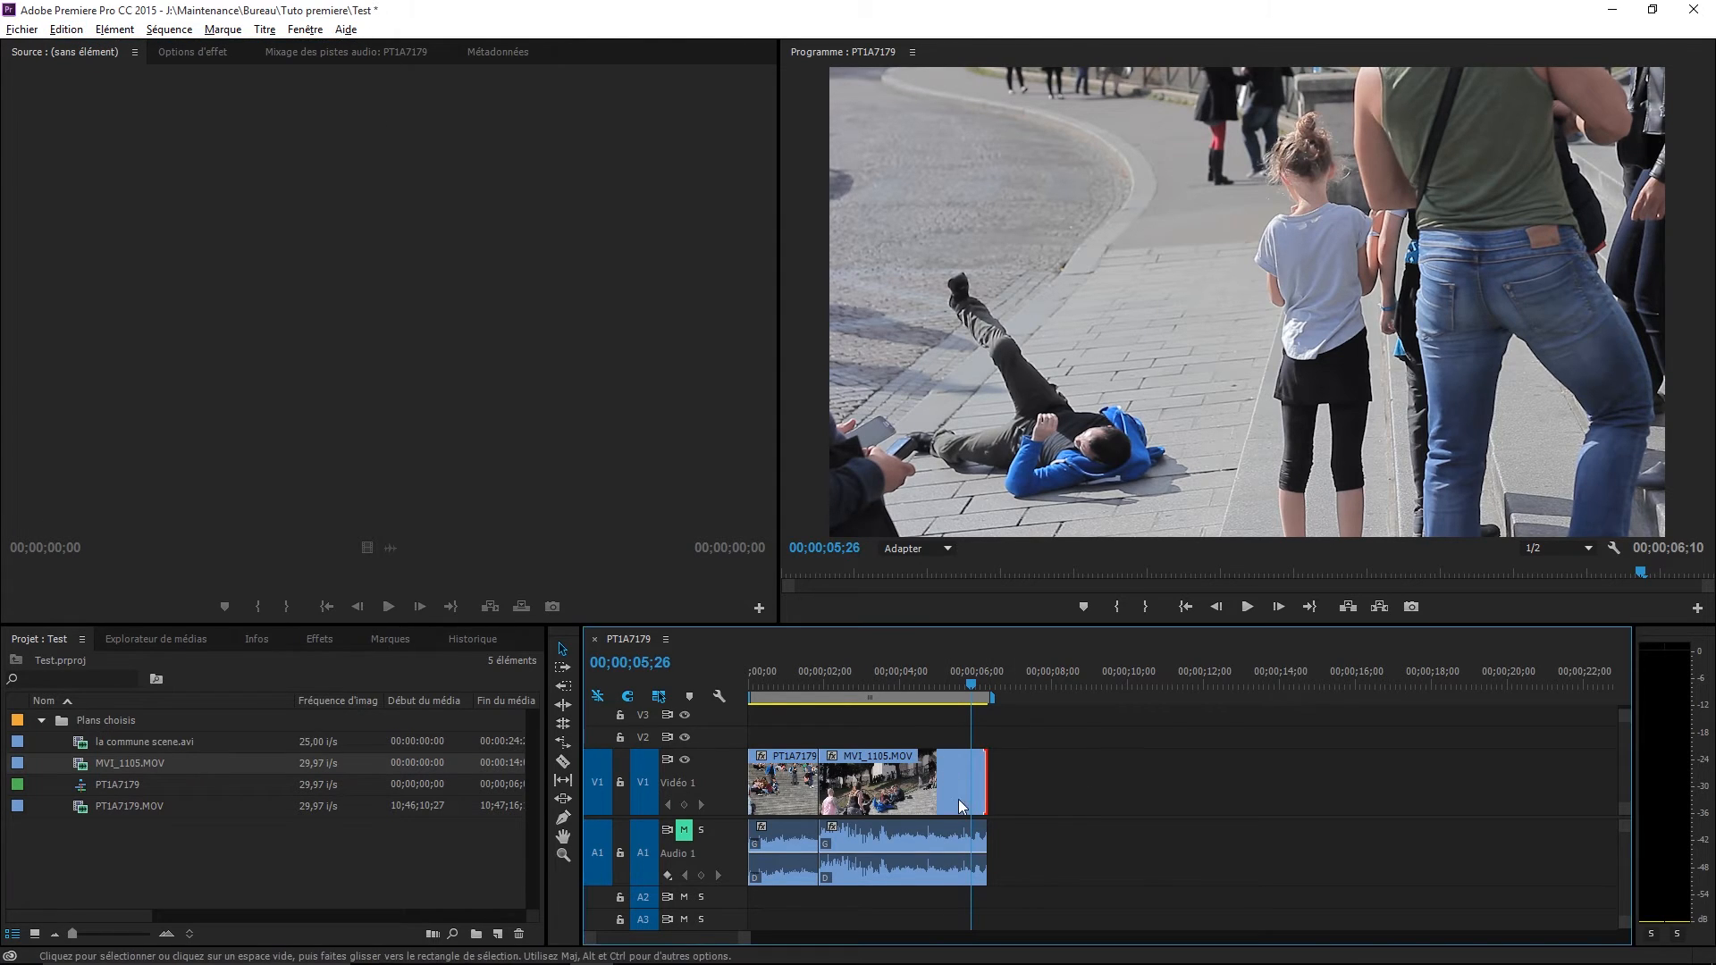
# Select the video and audio of MVI_1105.MOV together and link them again.
pyautogui.click(945, 847)
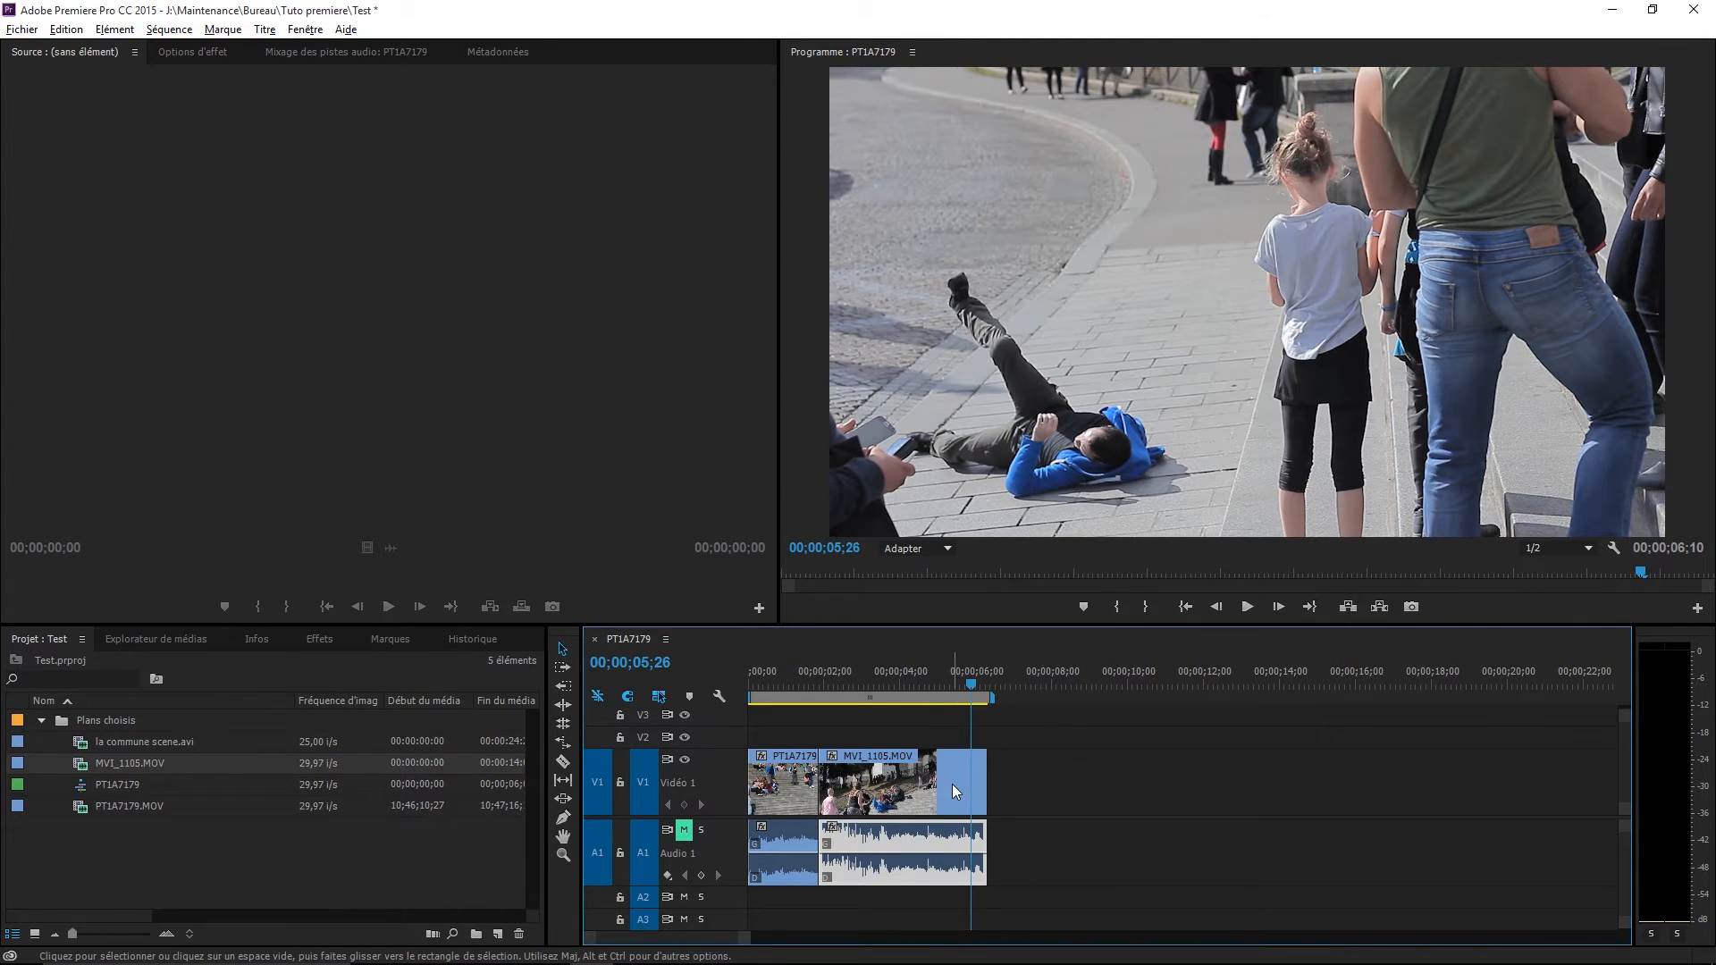
pyautogui.click(954, 784)
pyautogui.click(944, 838)
pyautogui.moveTo(1048, 758); pyautogui.dragTo(878, 875)
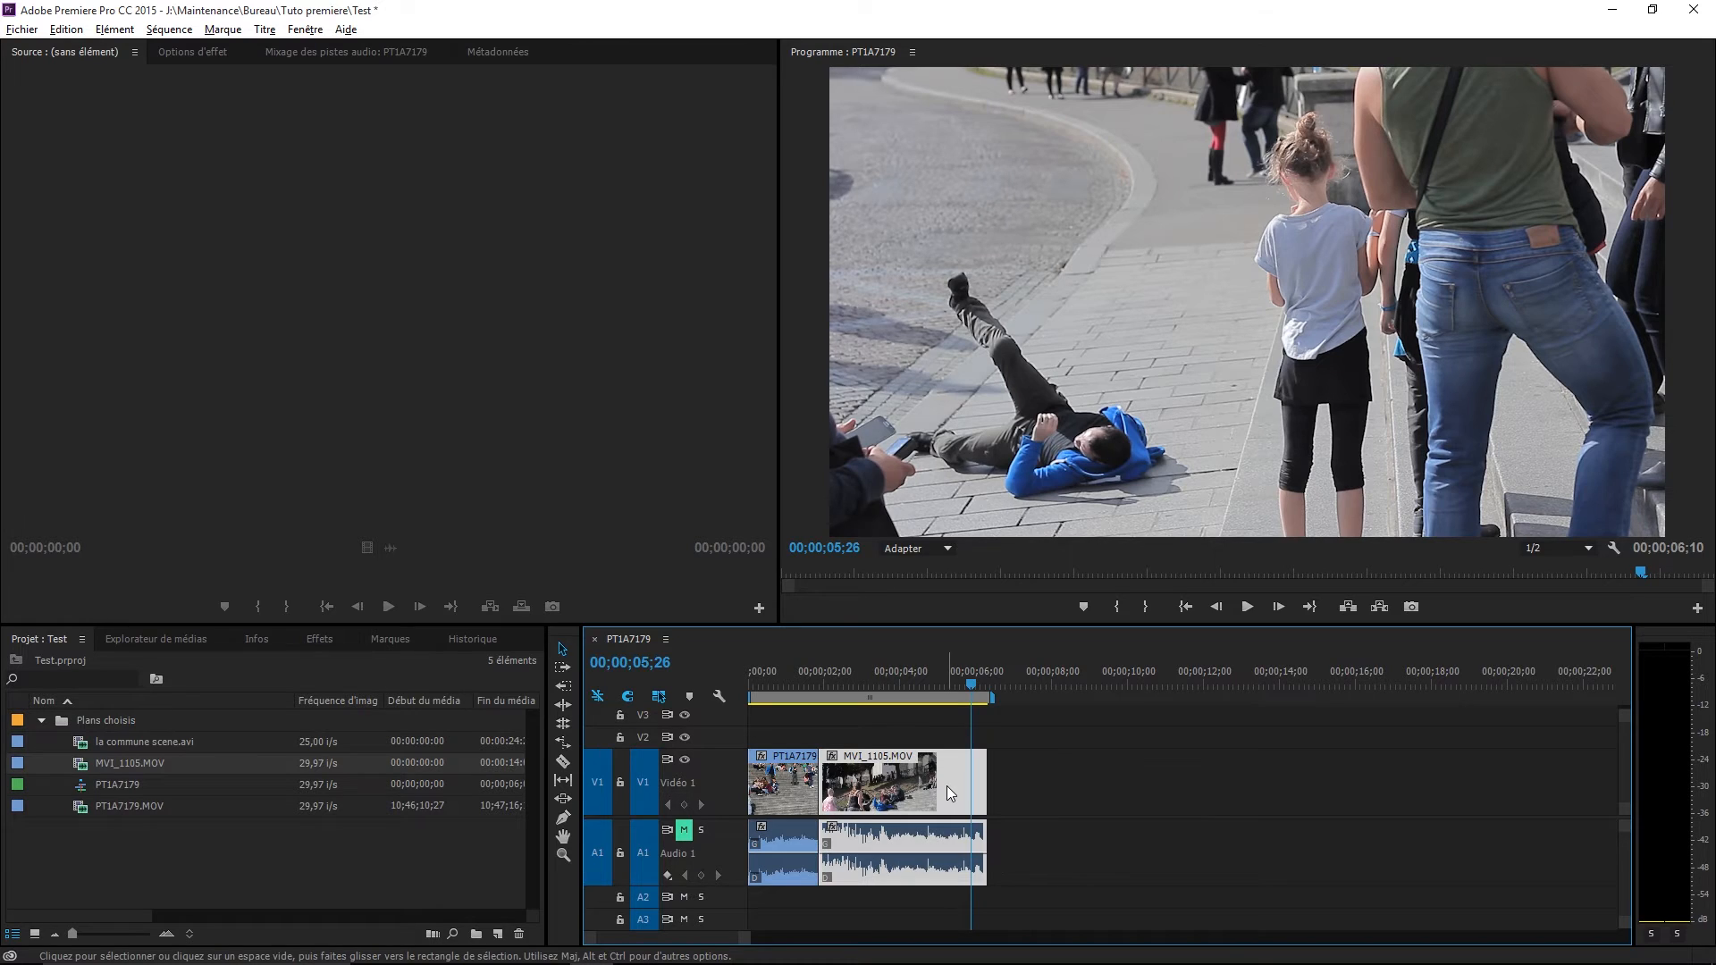
pyautogui.rightClick(946, 786)
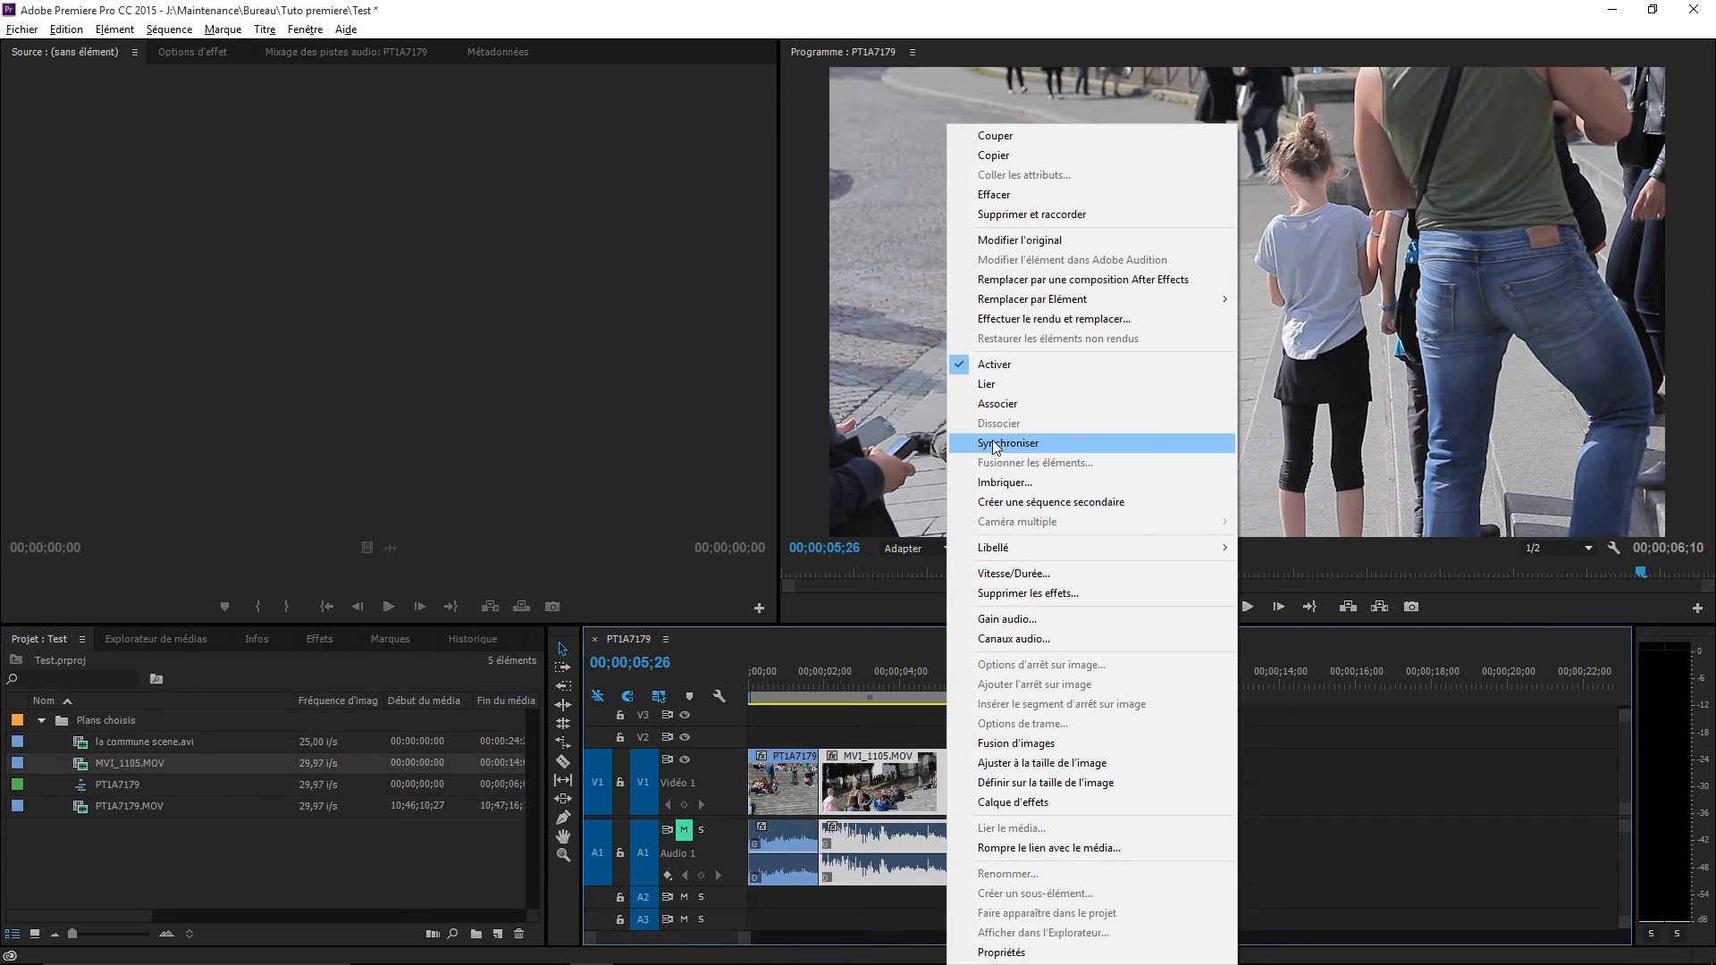
pyautogui.click(1028, 384)
pyautogui.click(1077, 771)
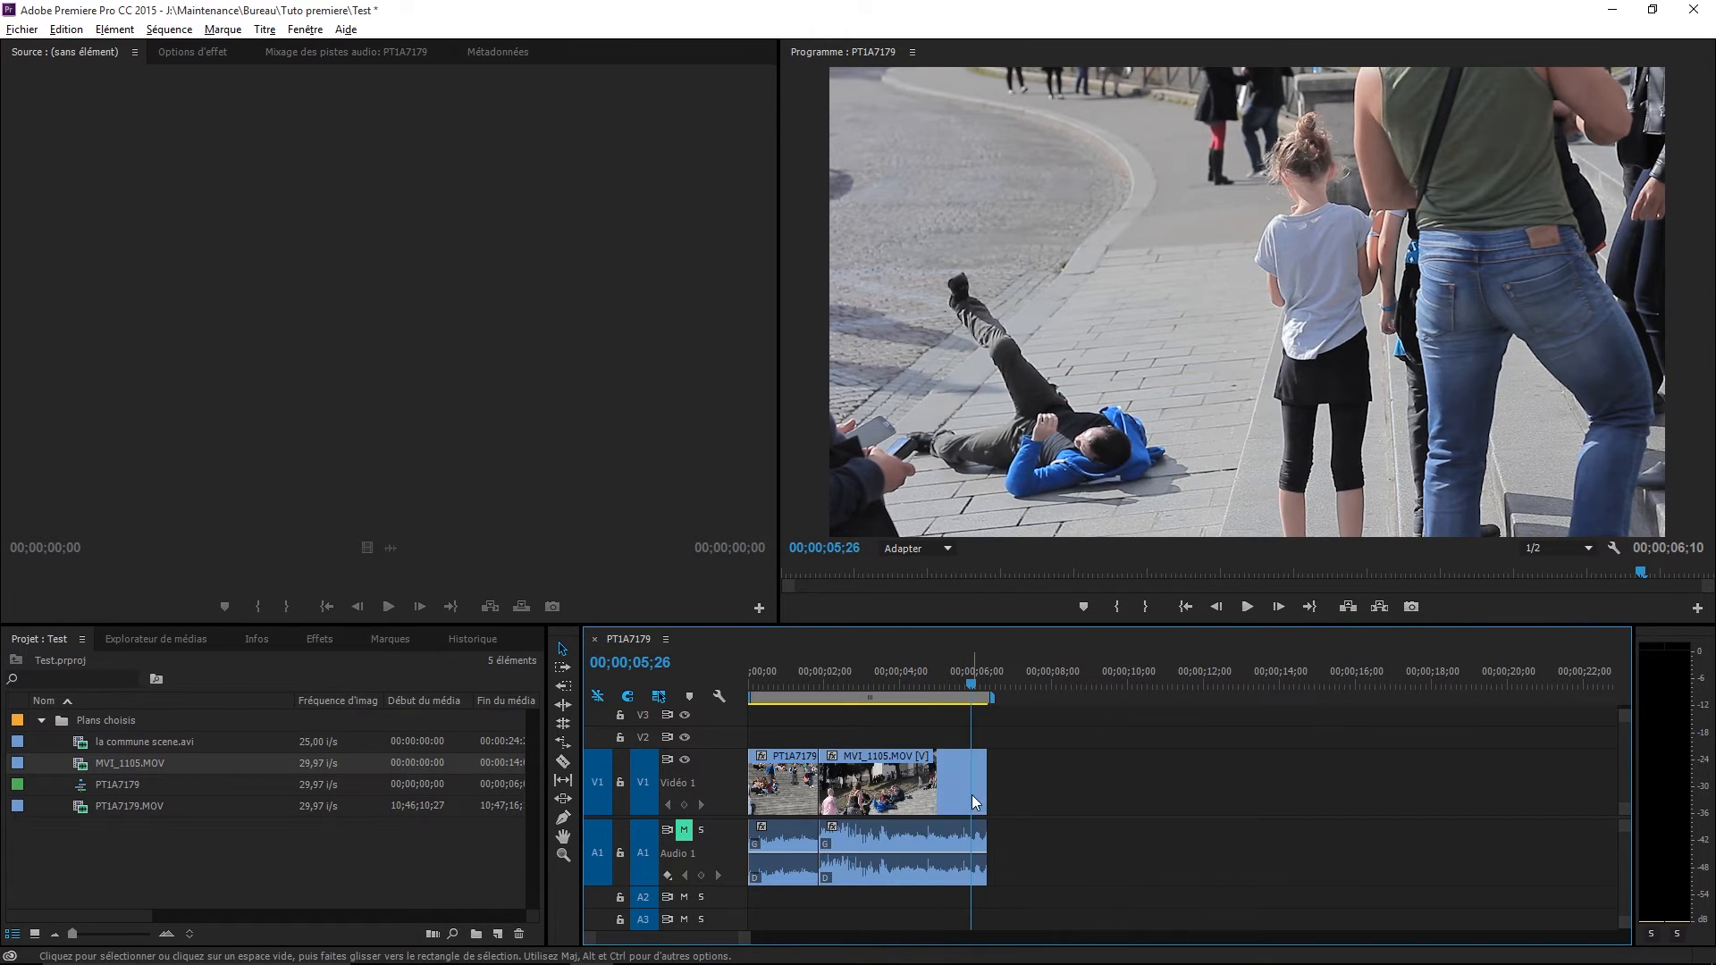
pyautogui.click(967, 832)
pyautogui.click(1091, 789)
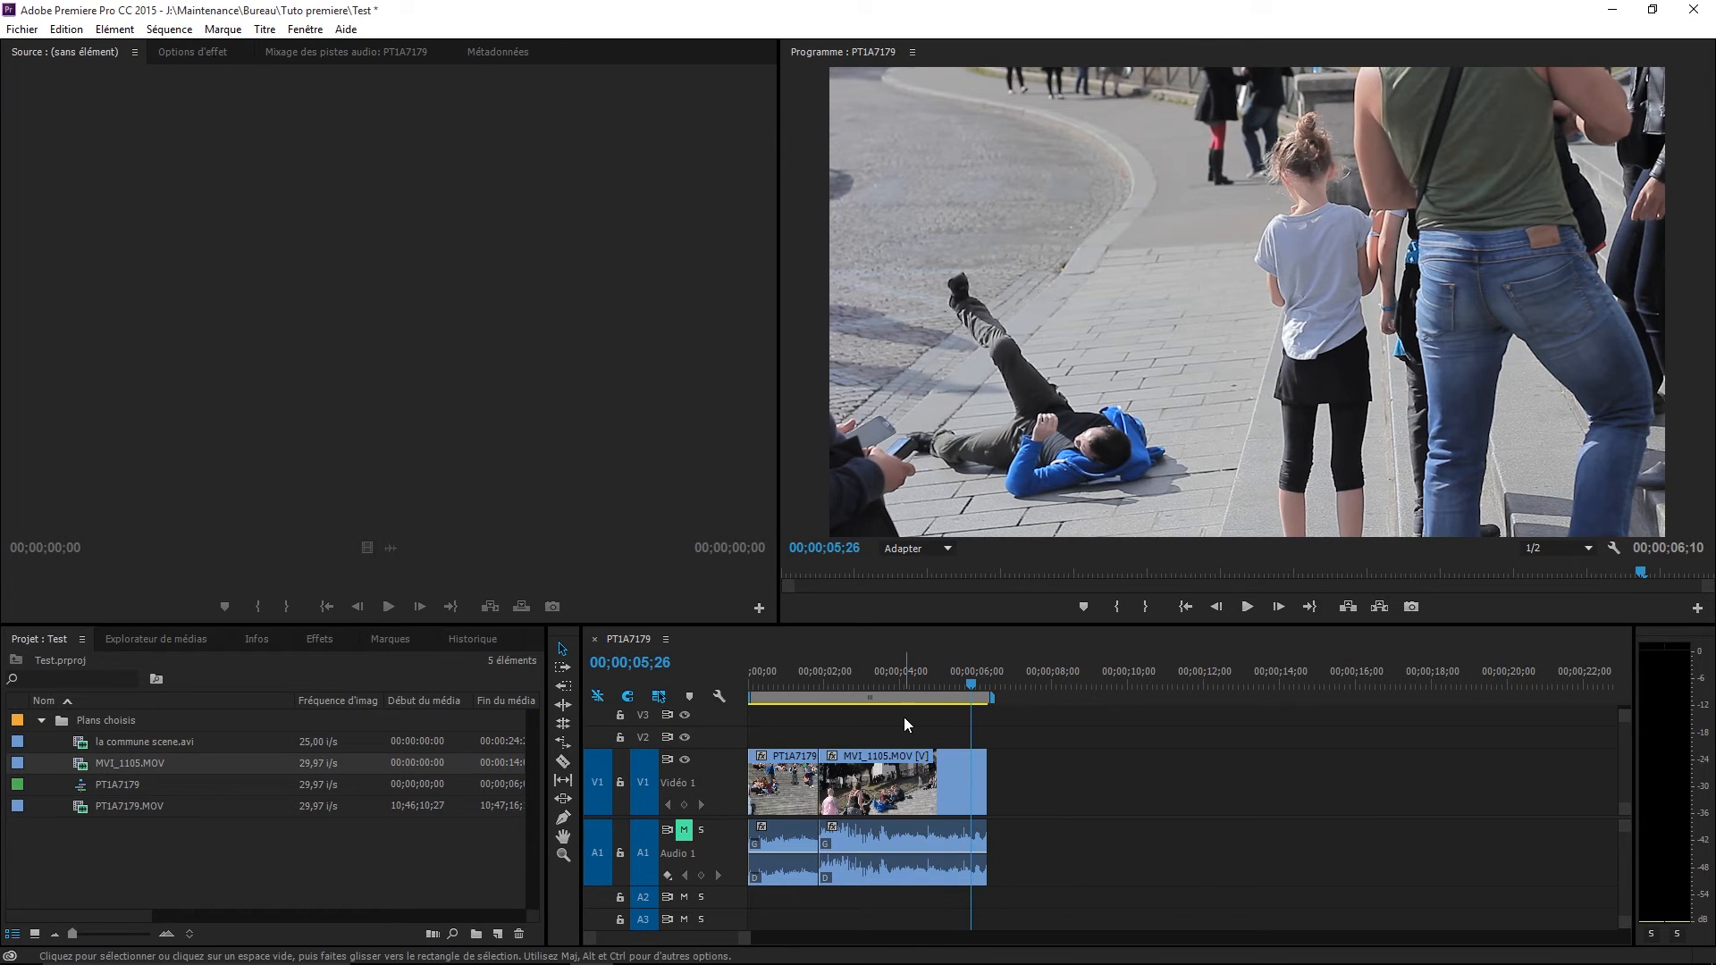
# Open MVI_1105.MOV in the source monitor and scrub the sequence to 00;00;05;08 and the source clip to 00;00;03;10.
pyautogui.doubleClick(879, 759)
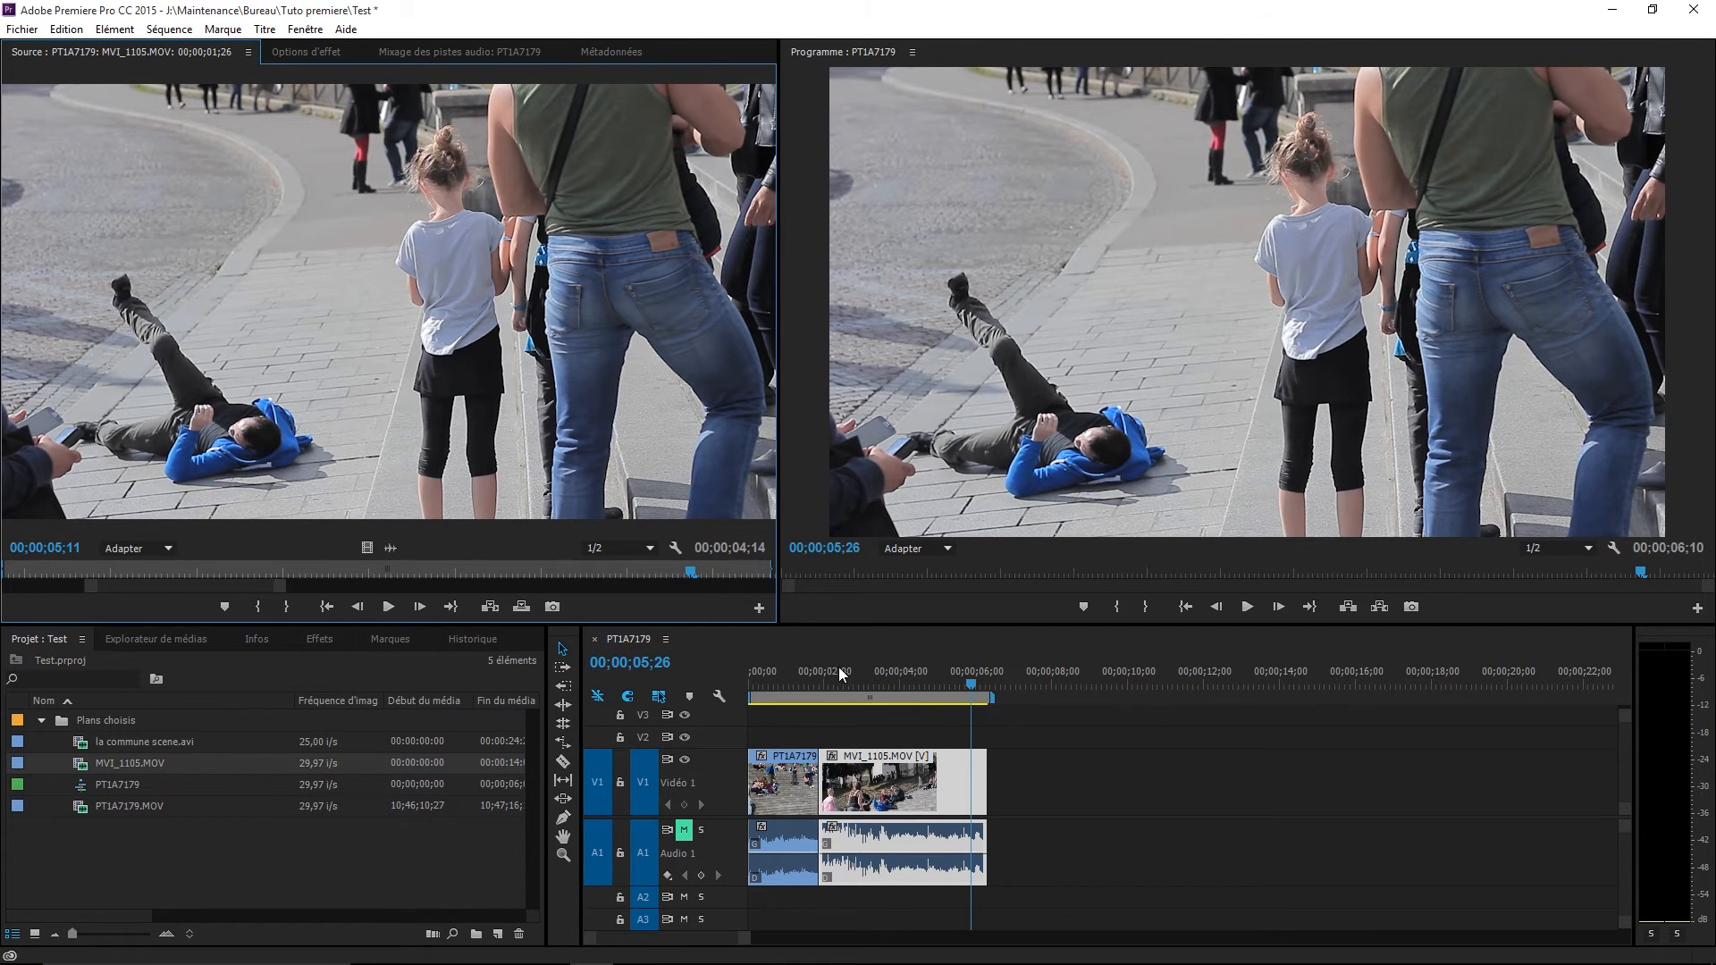
pyautogui.moveTo(742, 682); pyautogui.dragTo(948, 715)
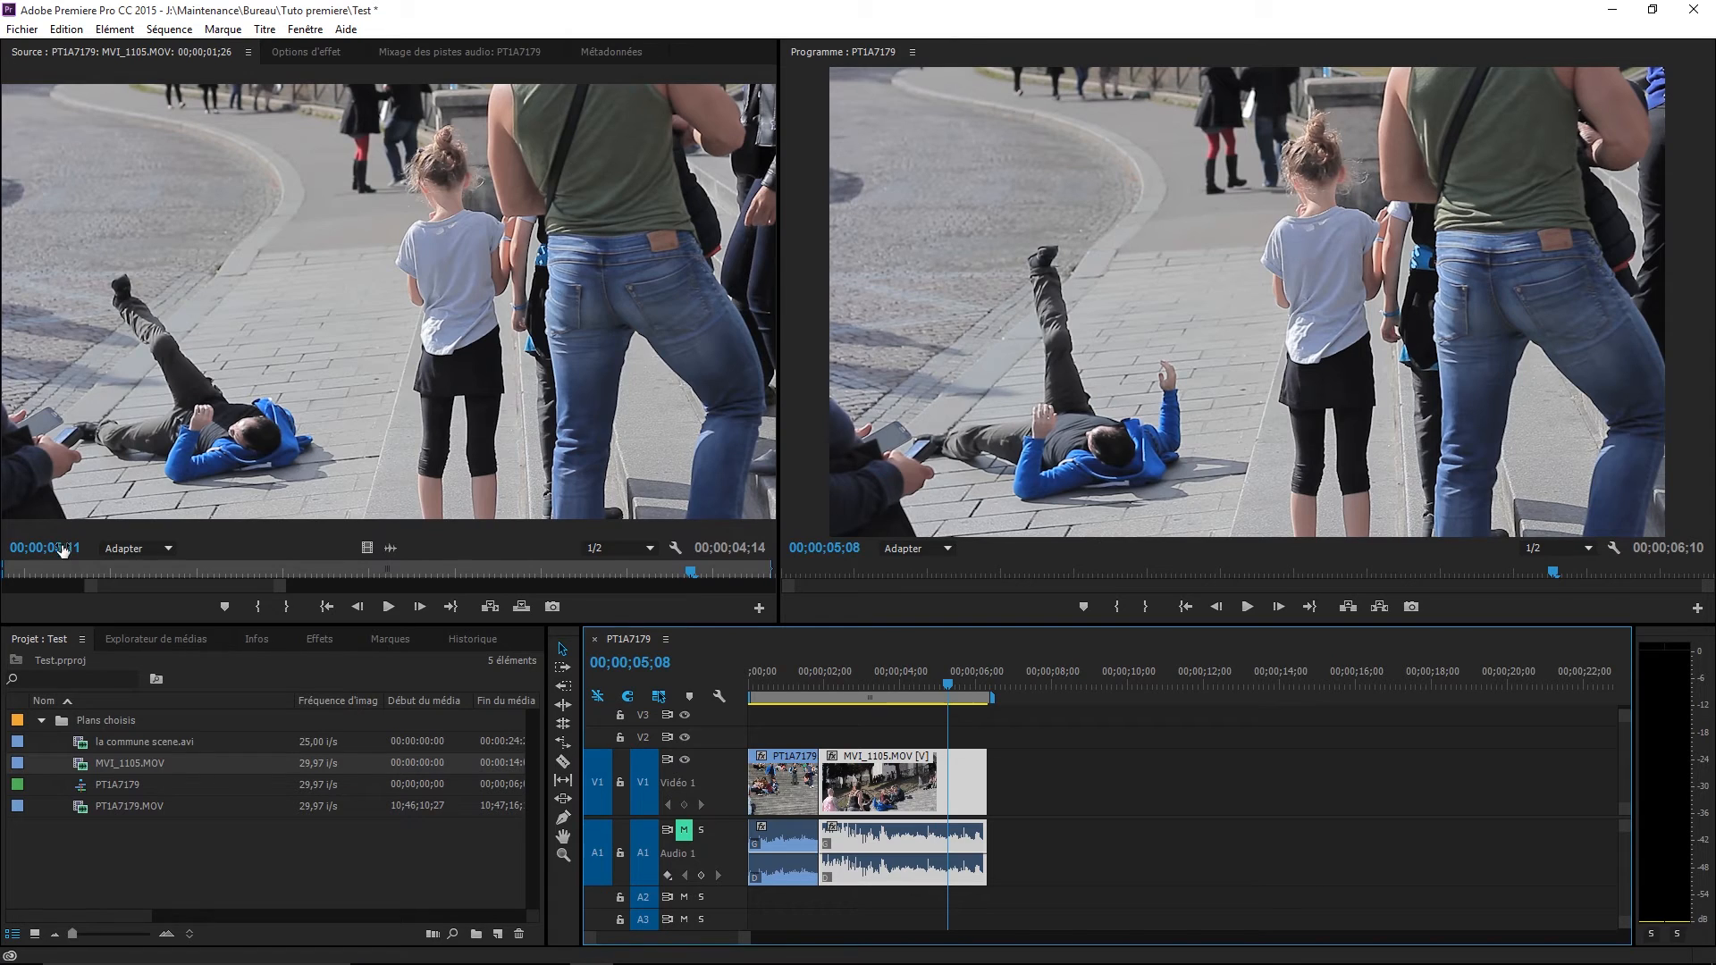
pyautogui.moveTo(66, 569); pyautogui.dragTo(490, 429)
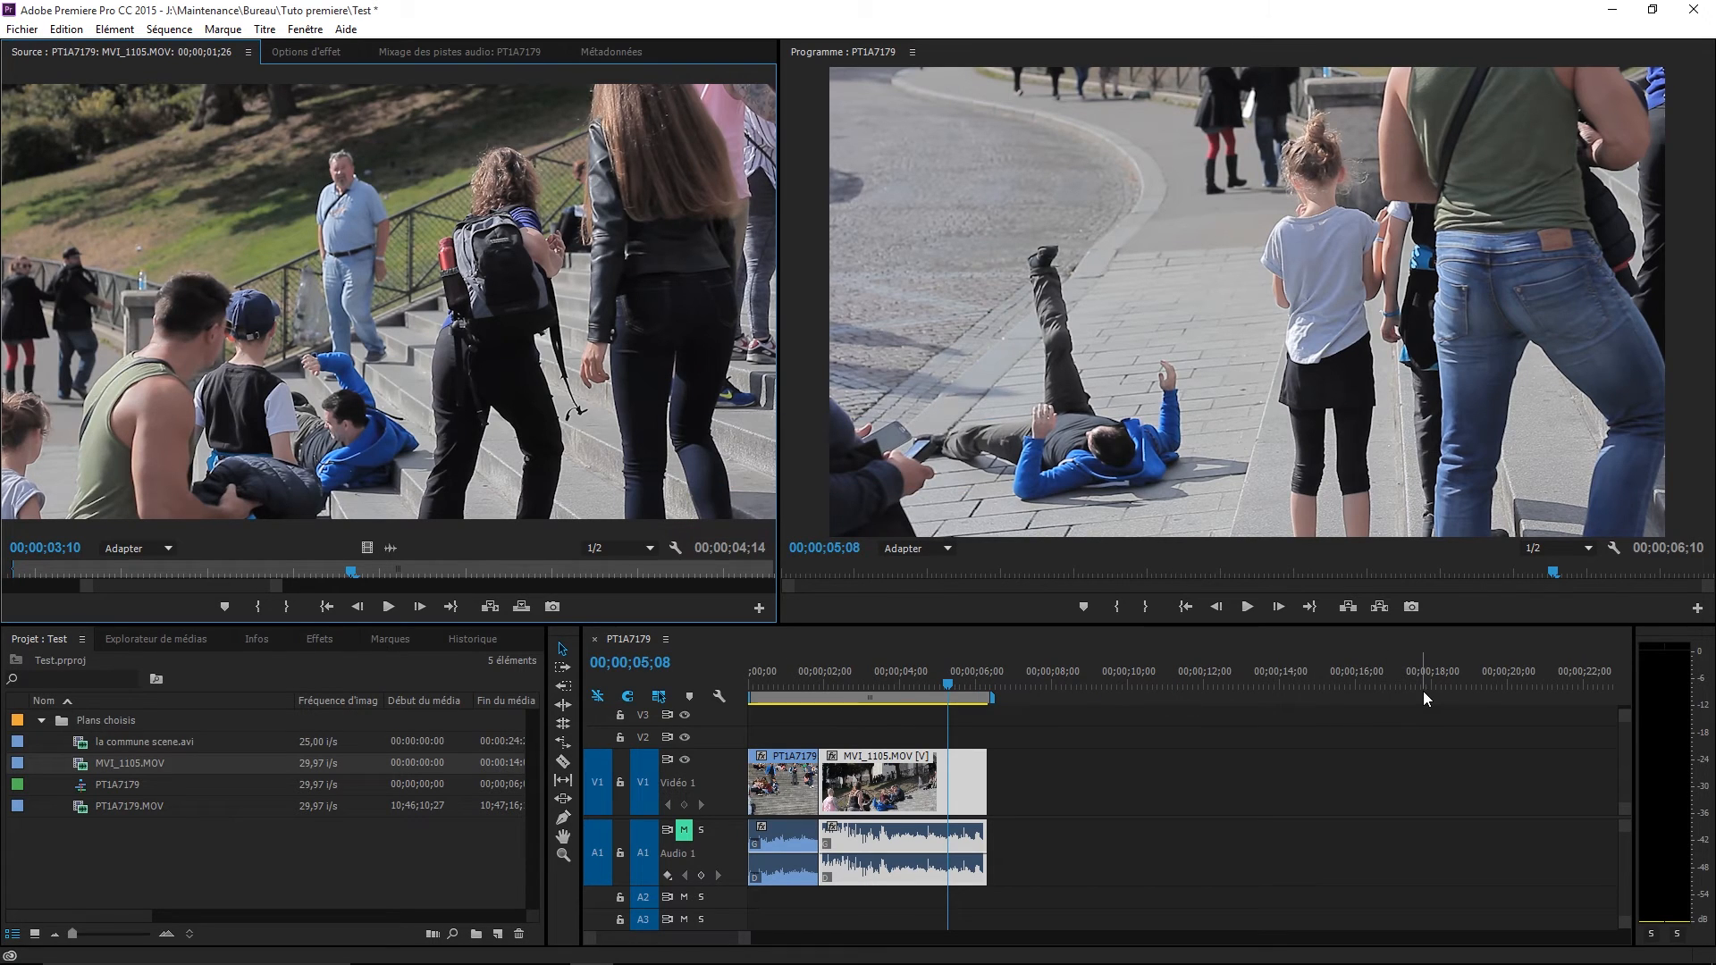
# View the effect options of MVI_1105.MOV, return to the source view, and select PT1A7179.MOV in the sequence.
pyautogui.click(321, 51)
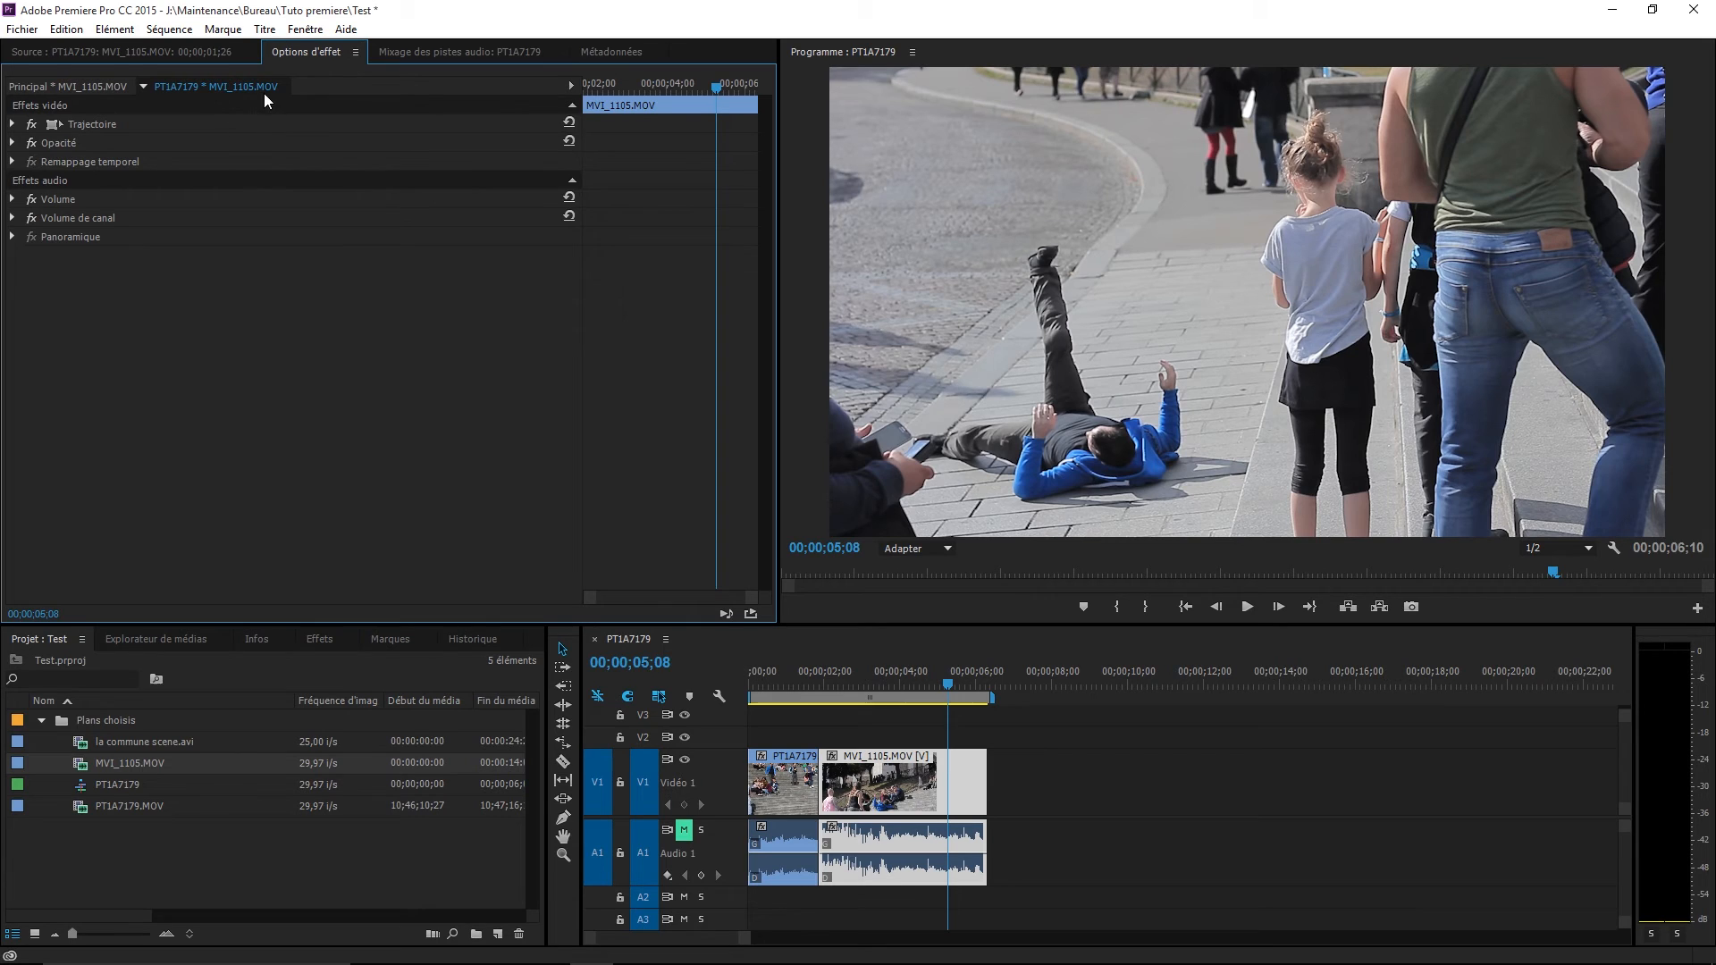
pyautogui.click(203, 54)
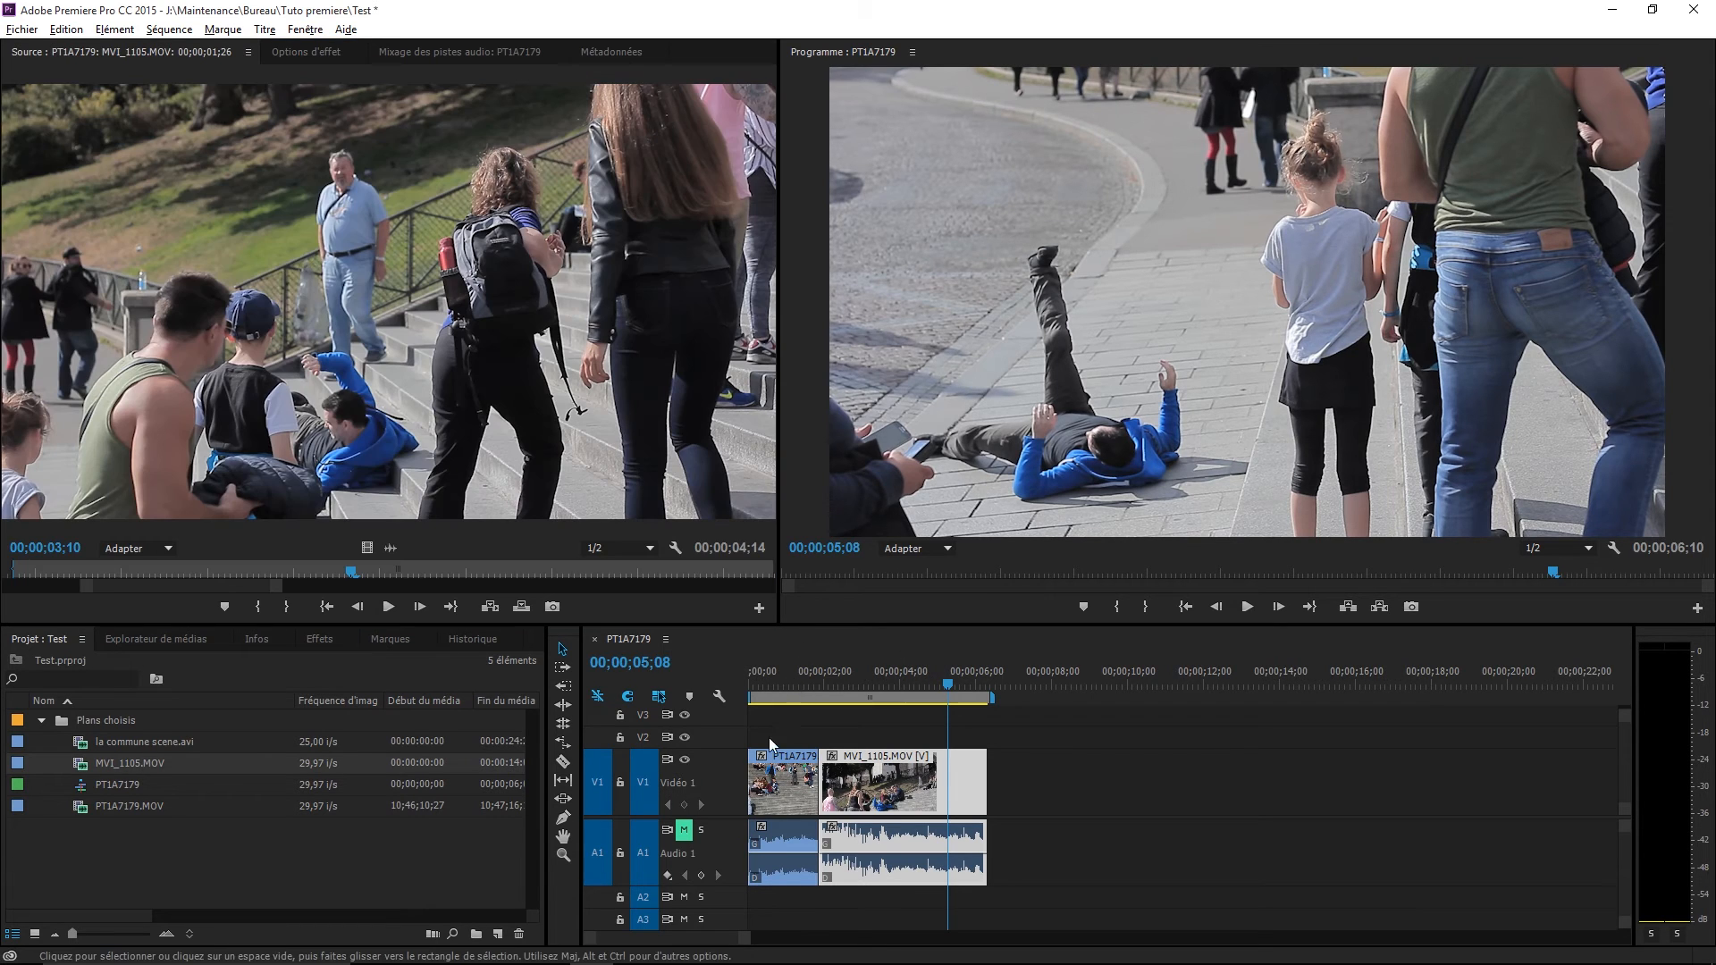
pyautogui.click(789, 760)
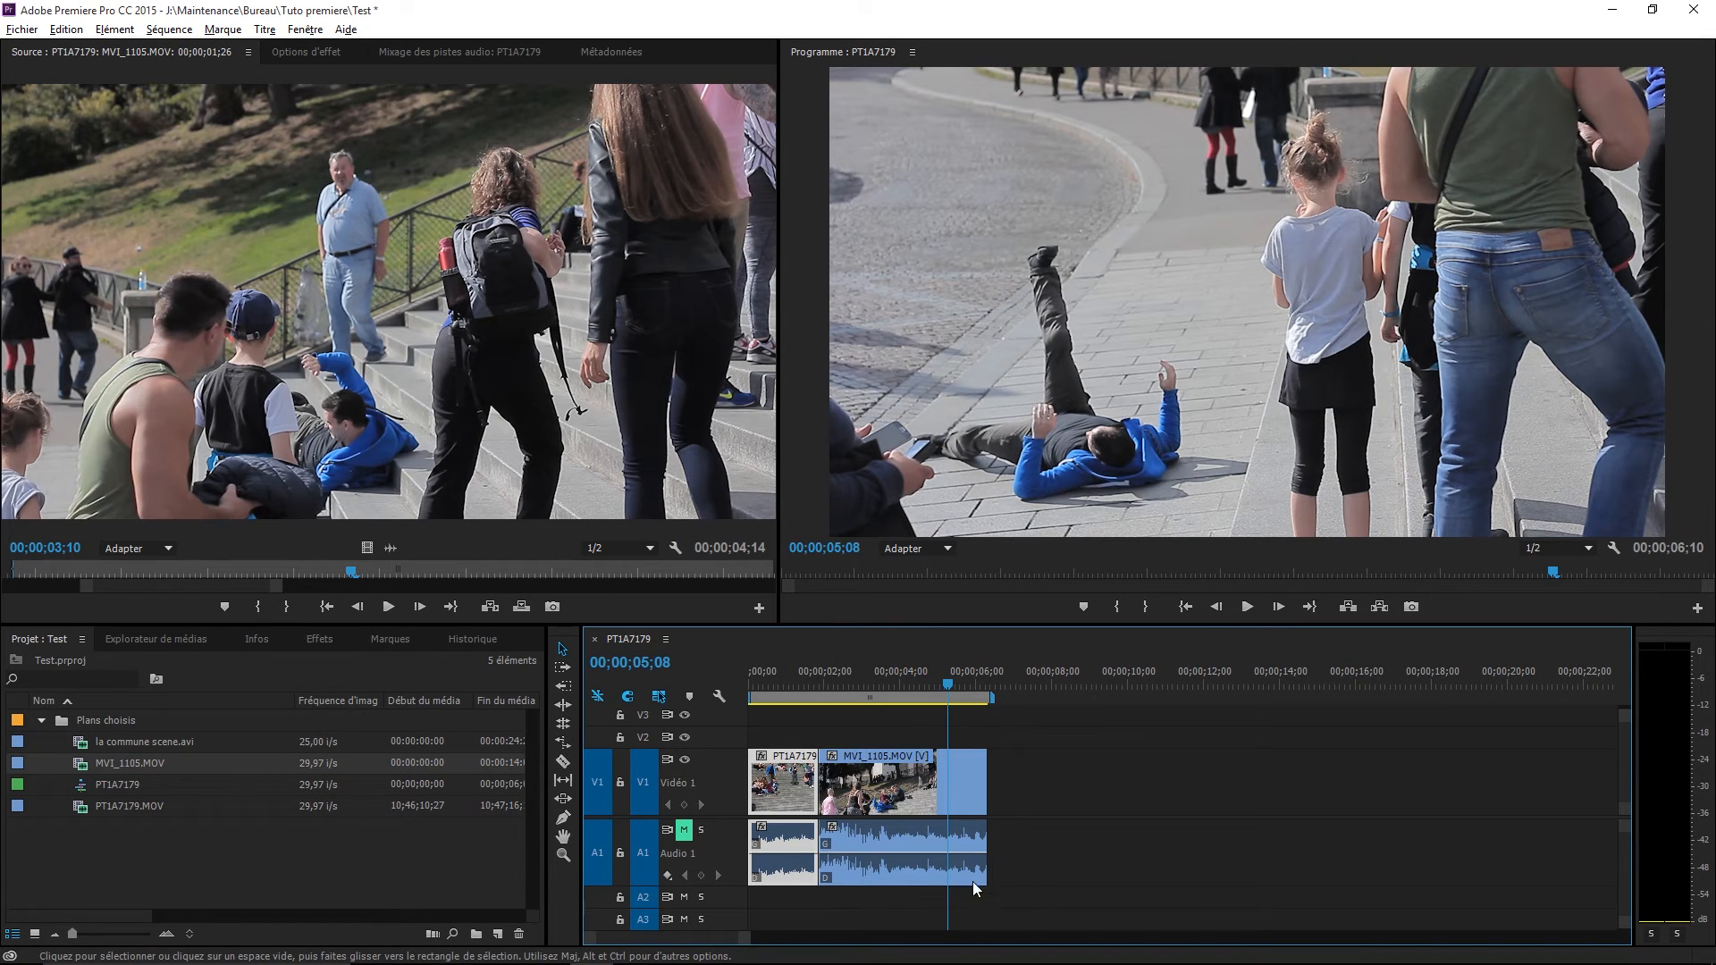
# Move MVI_1105.MOV along V1 to start at 00;00;07;26 and set the speed of PT1A7179.MOV to 50%.
pyautogui.moveTo(779, 684)
pyautogui.mouseDown()
pyautogui.moveTo(759, 679)
pyautogui.moveTo(789, 690)
pyautogui.mouseUp()
pyautogui.moveTo(874, 756); pyautogui.dragTo(1118, 774)
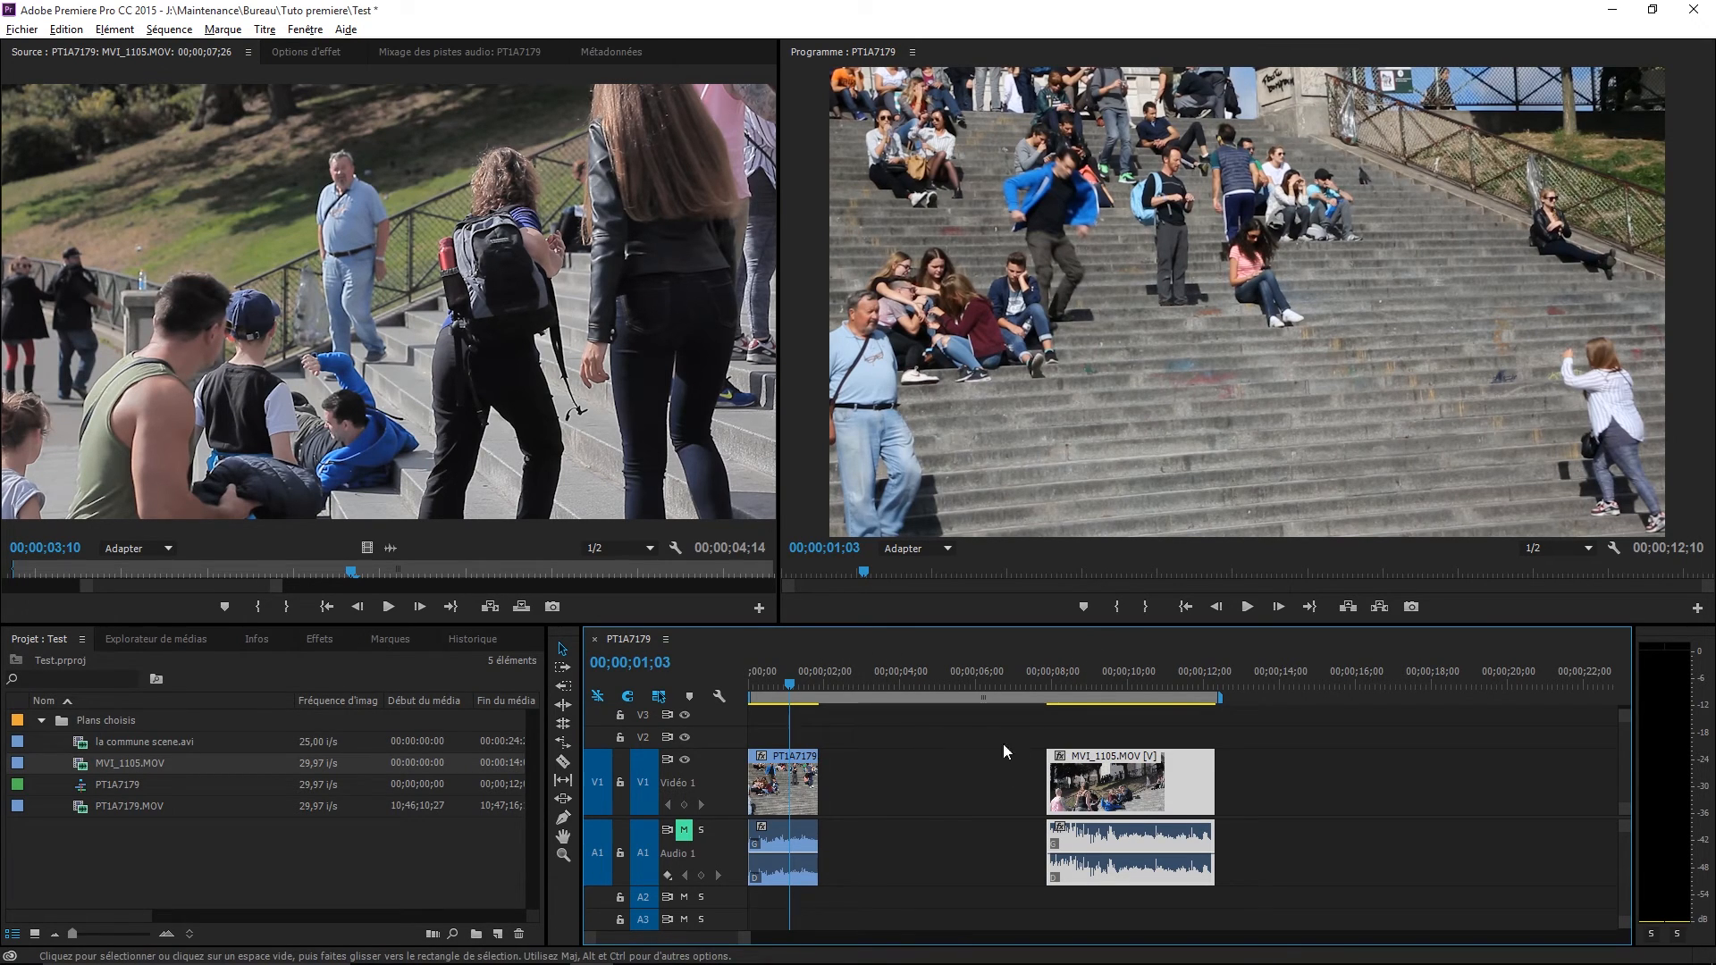
pyautogui.rightClick(804, 763)
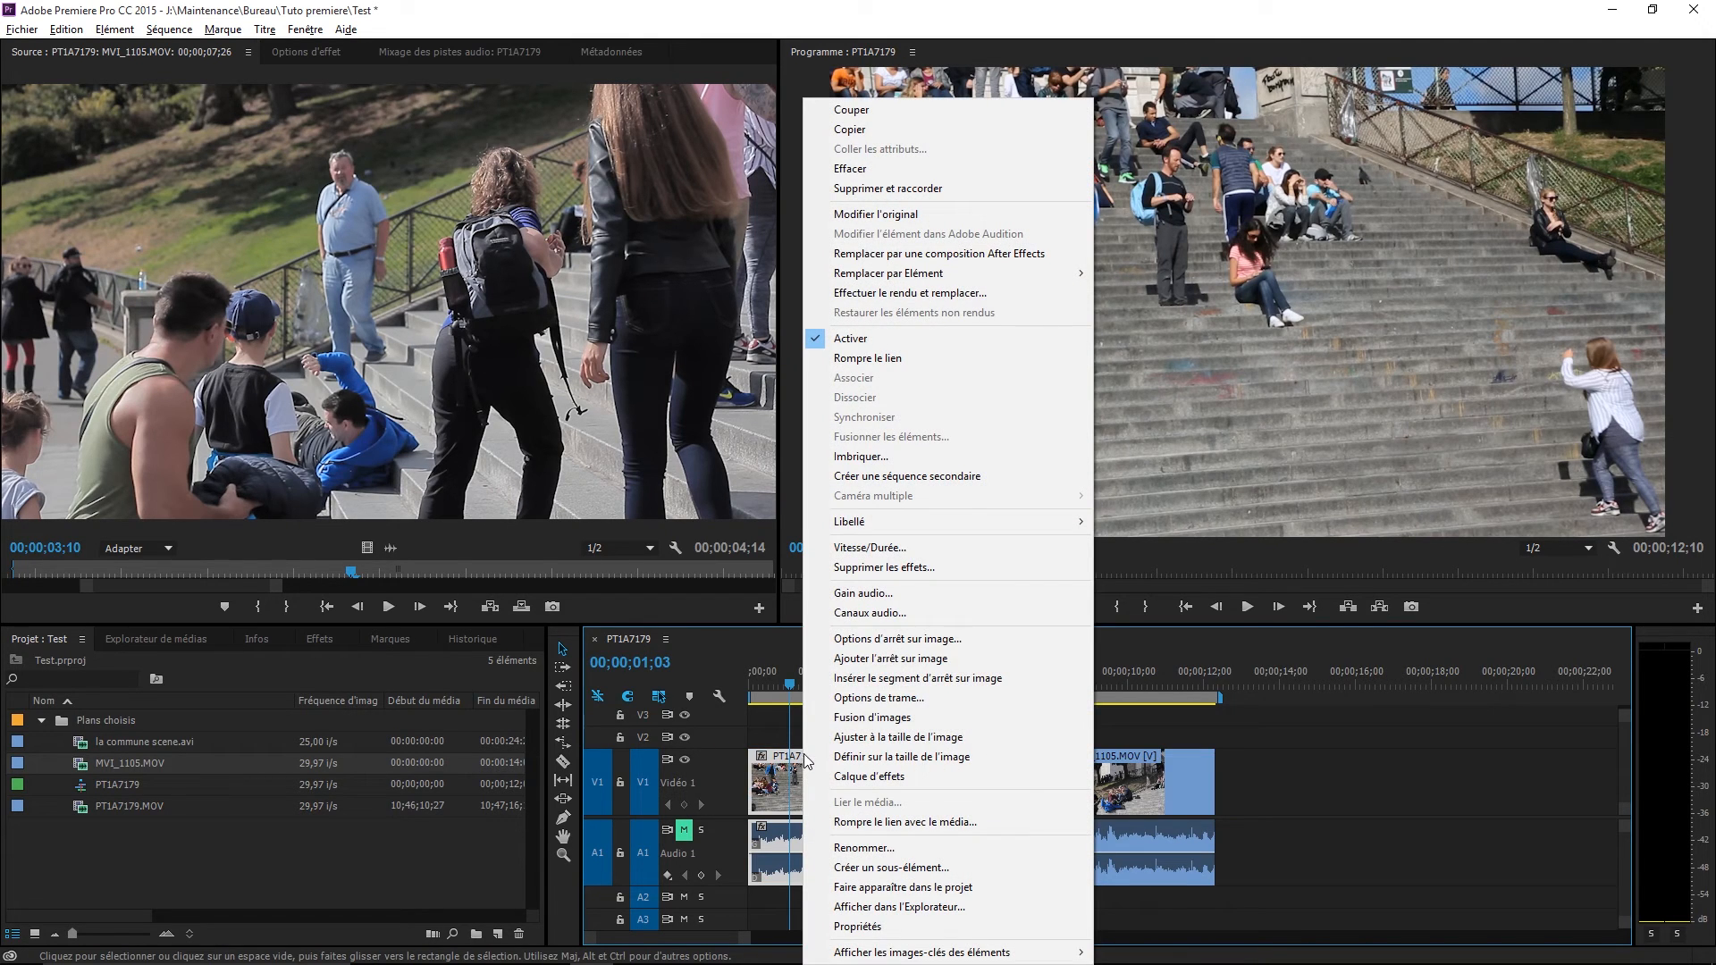
pyautogui.click(871, 547)
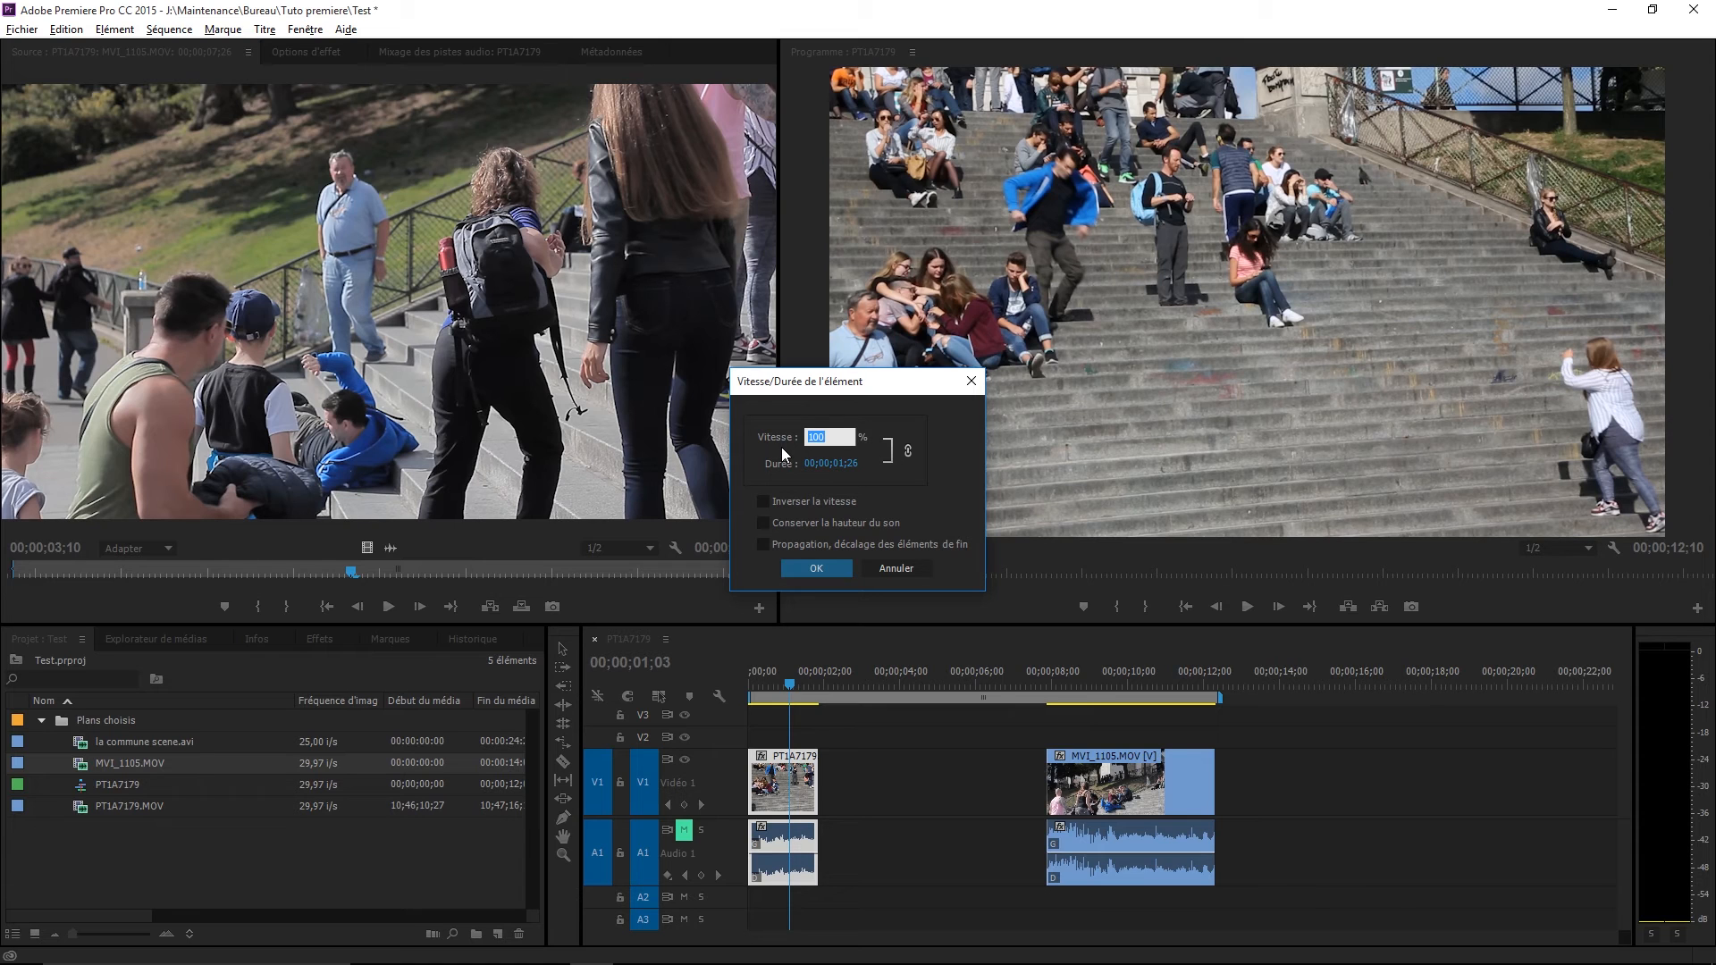
pyautogui.write('50')
pyautogui.press('Return')
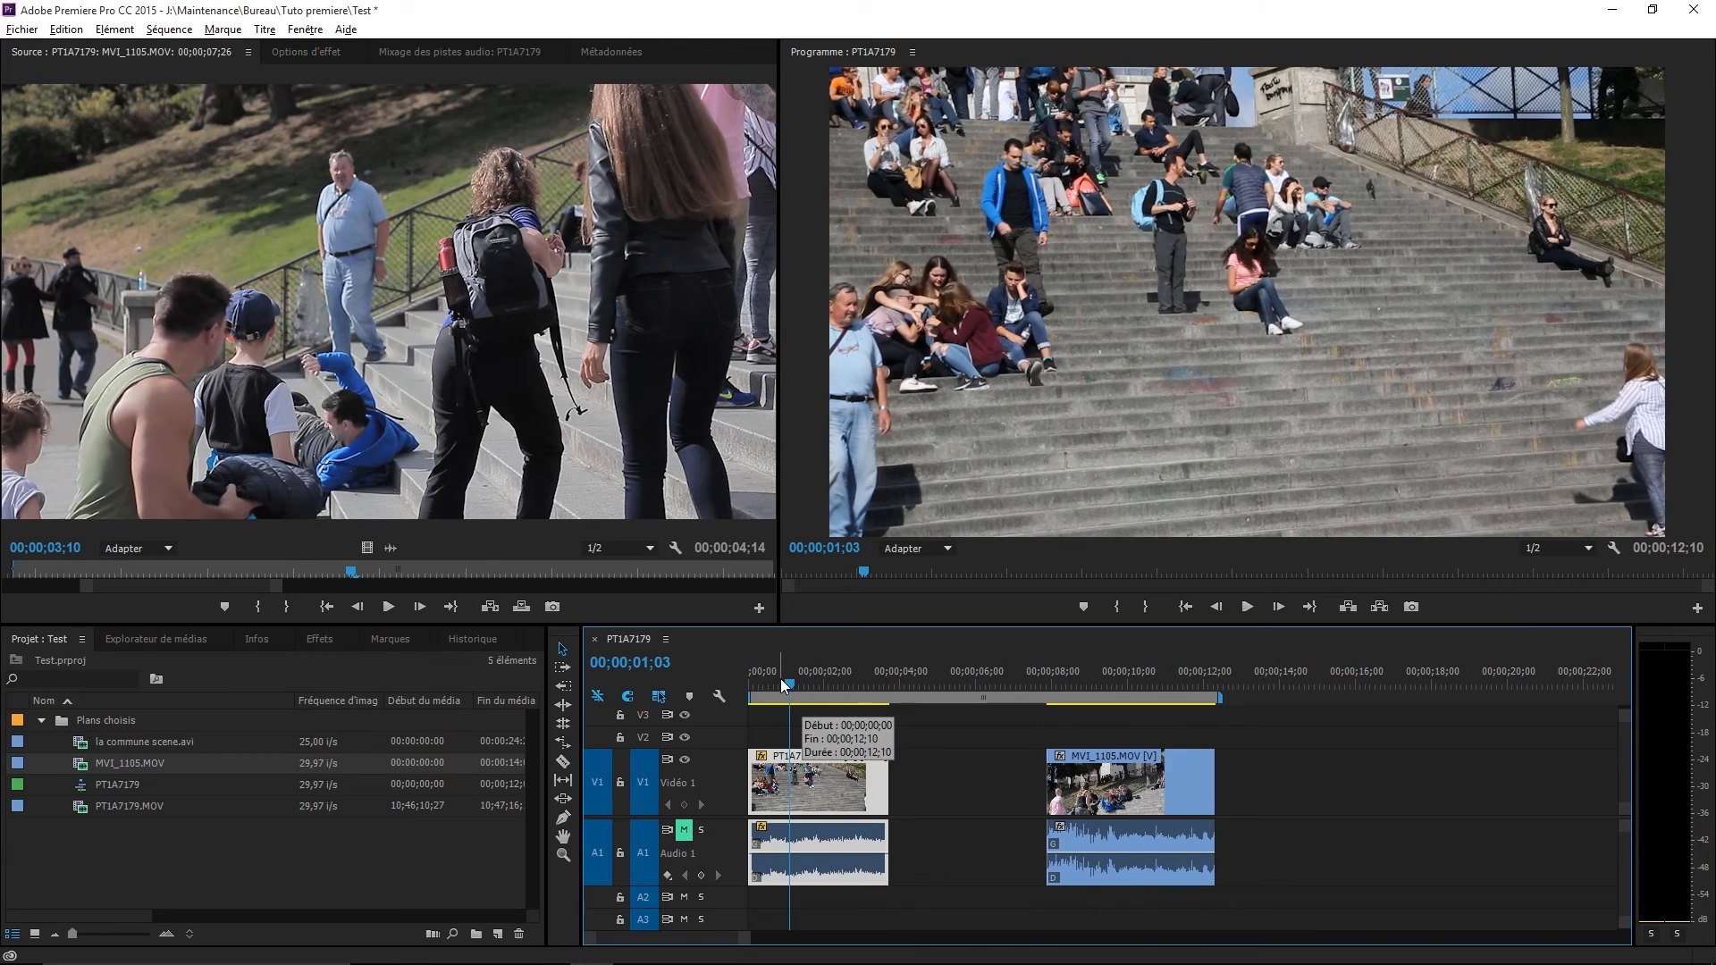
# Close the gap between PT1A7179.MOV and MVI_1105.MOV and play the sequence to review the slowed first clip.
pyautogui.click(967, 784)
pyautogui.press('Delete')
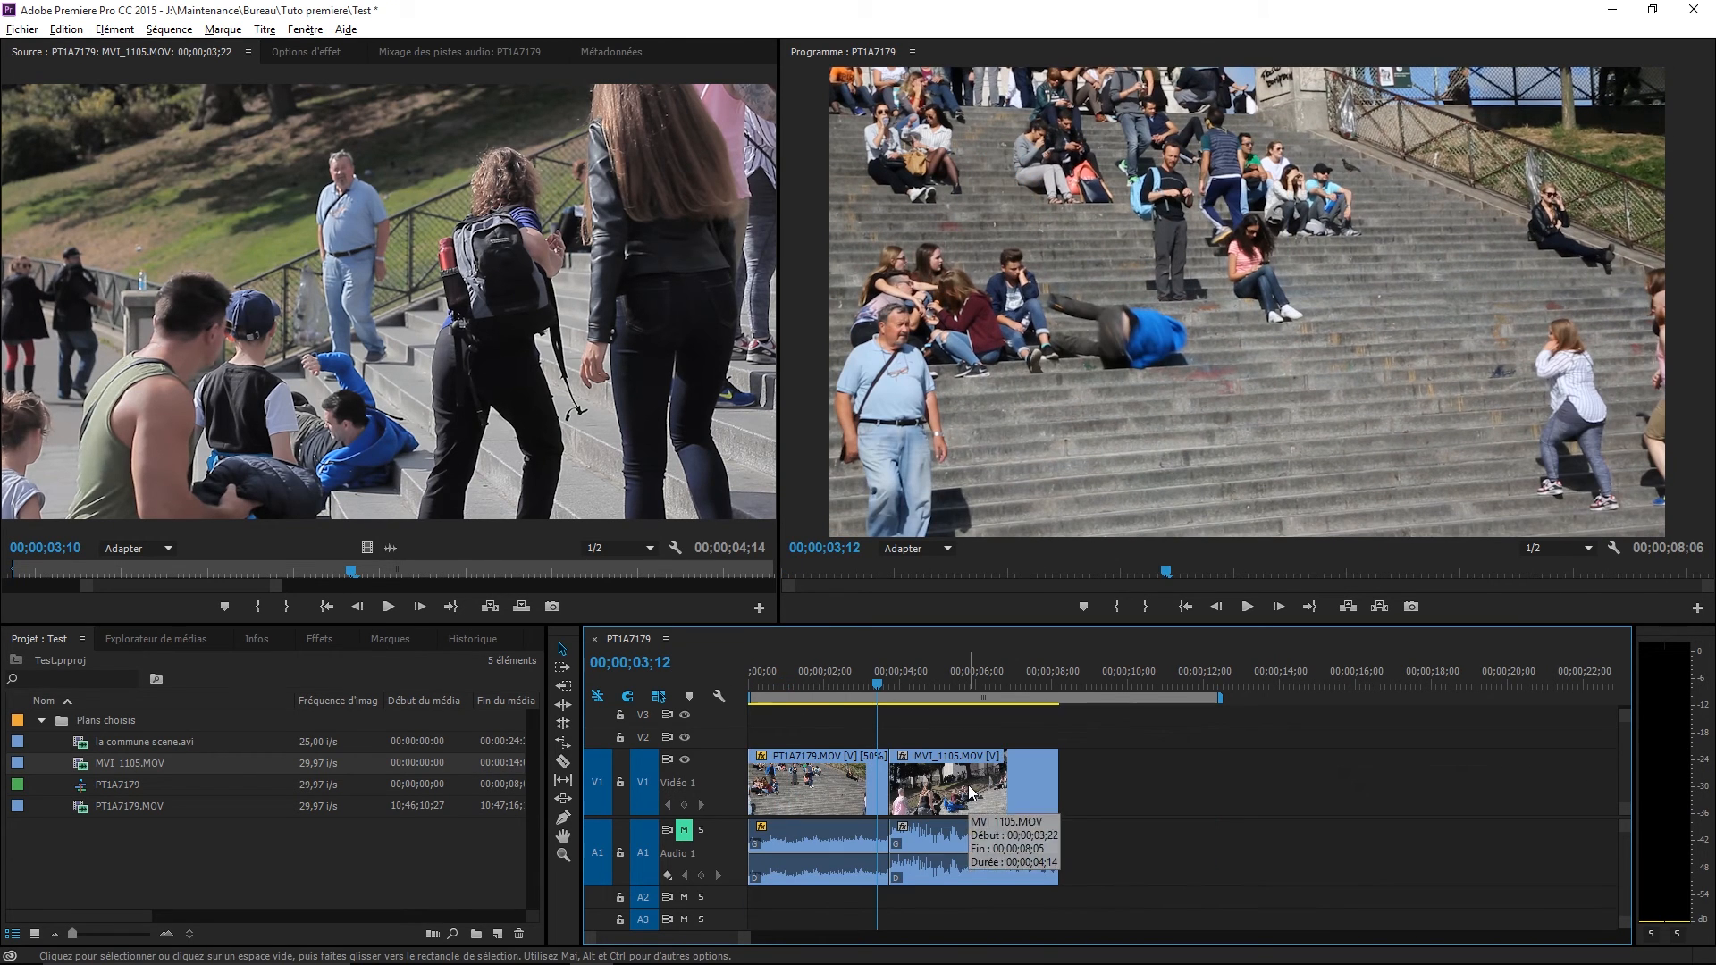
pyautogui.click(792, 684)
pyautogui.click(1247, 606)
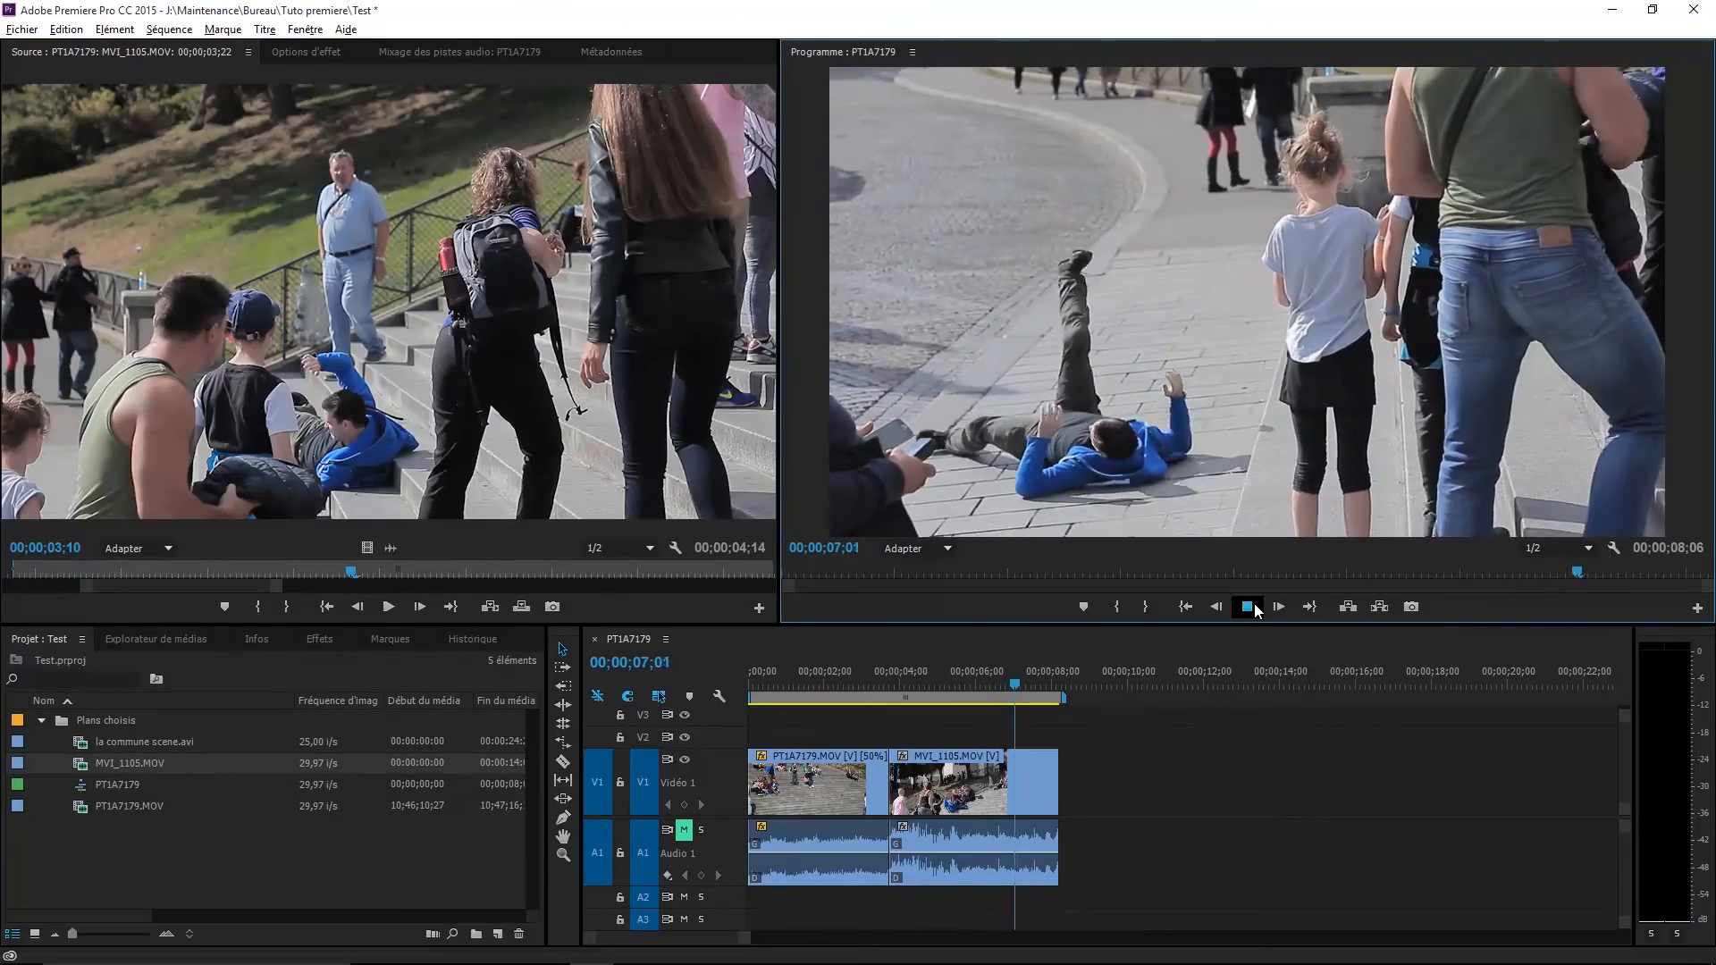
pyautogui.moveTo(926, 679); pyautogui.dragTo(938, 772)
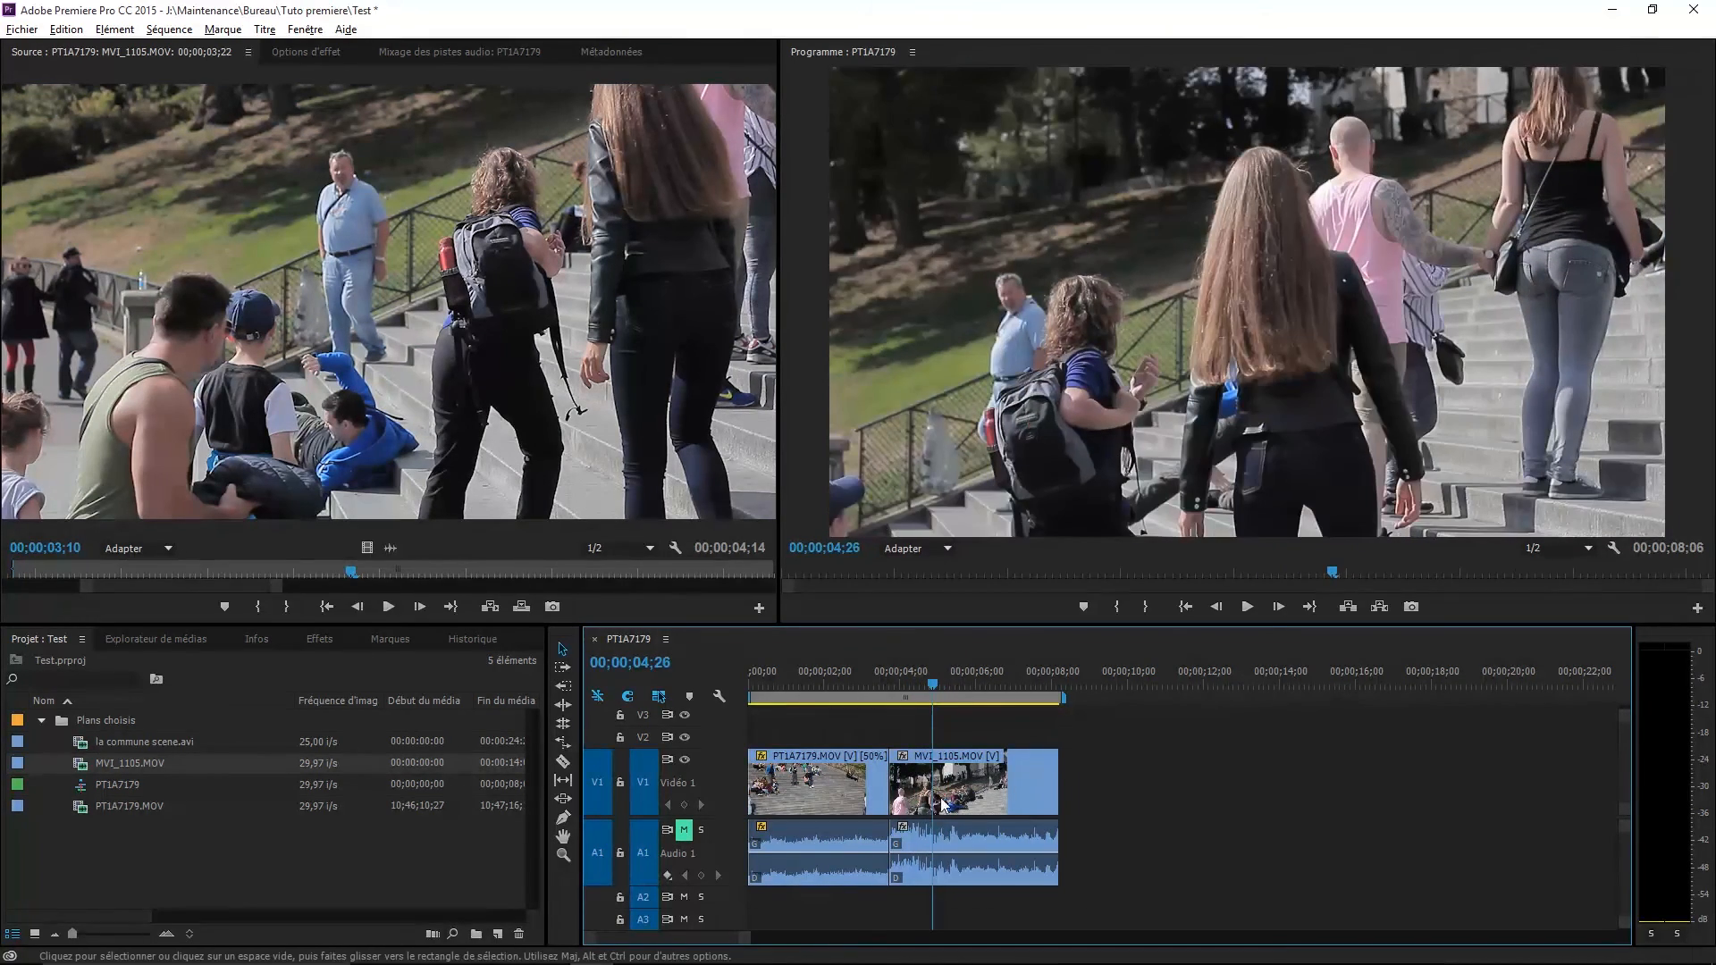
# Reverse the playback direction of MVI_1105.MOV and play it from just before the cut.
pyautogui.rightClick(956, 757)
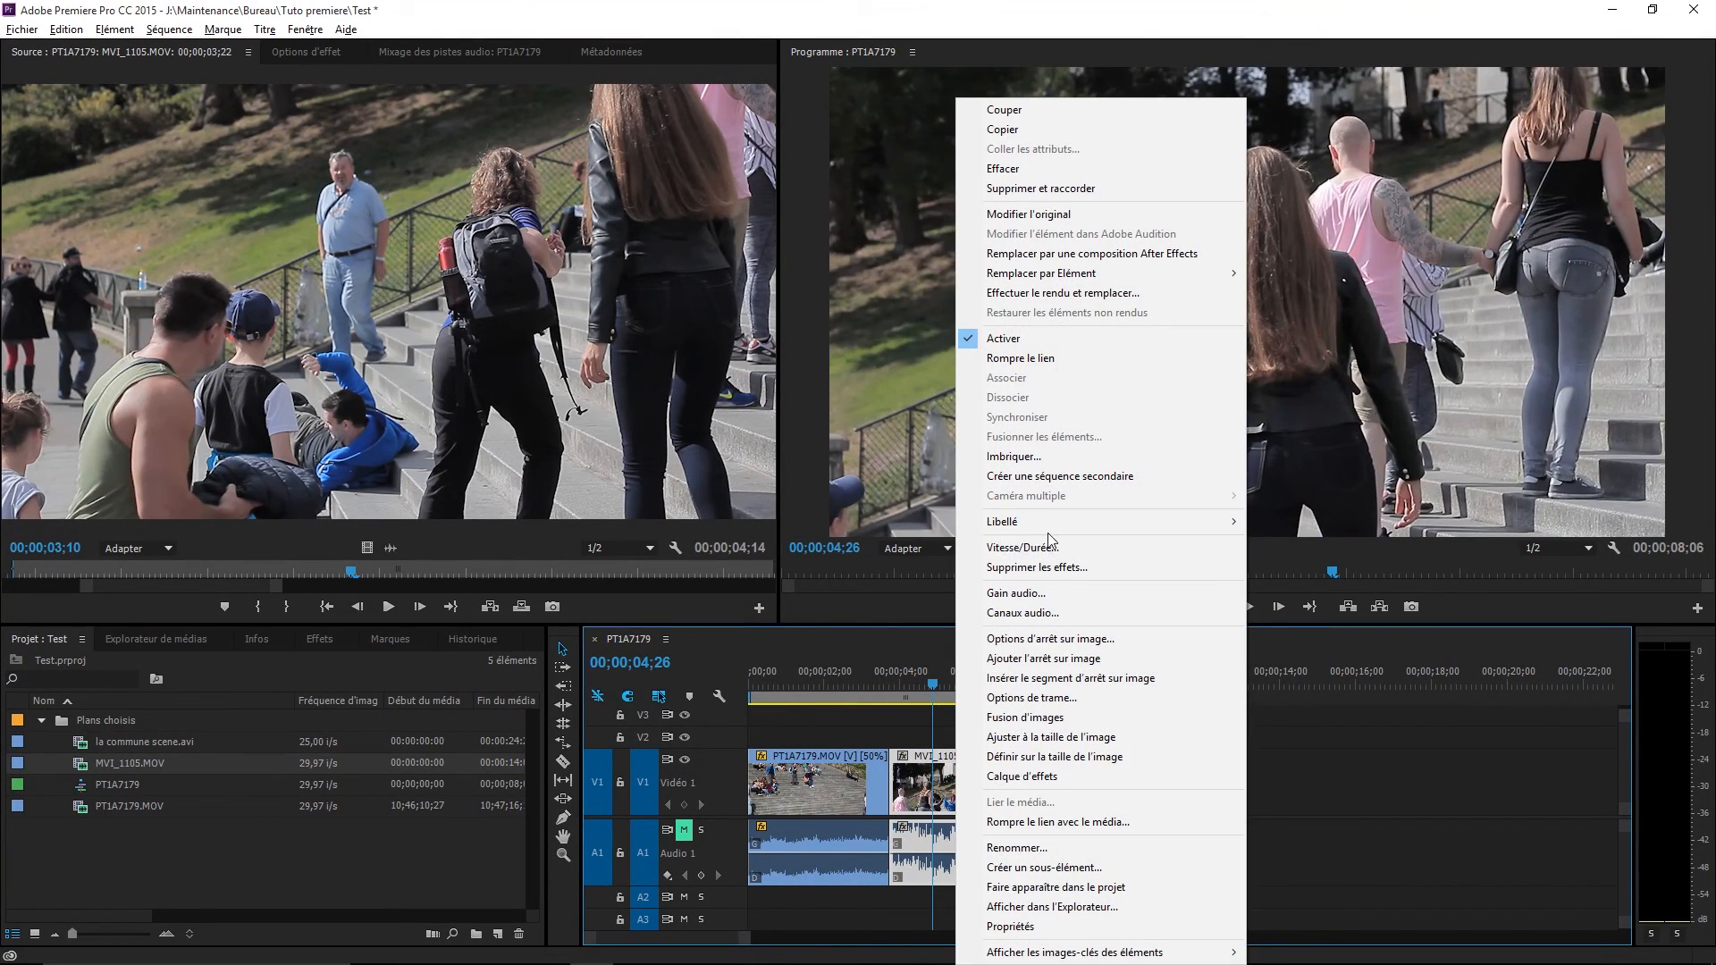
pyautogui.click(1040, 554)
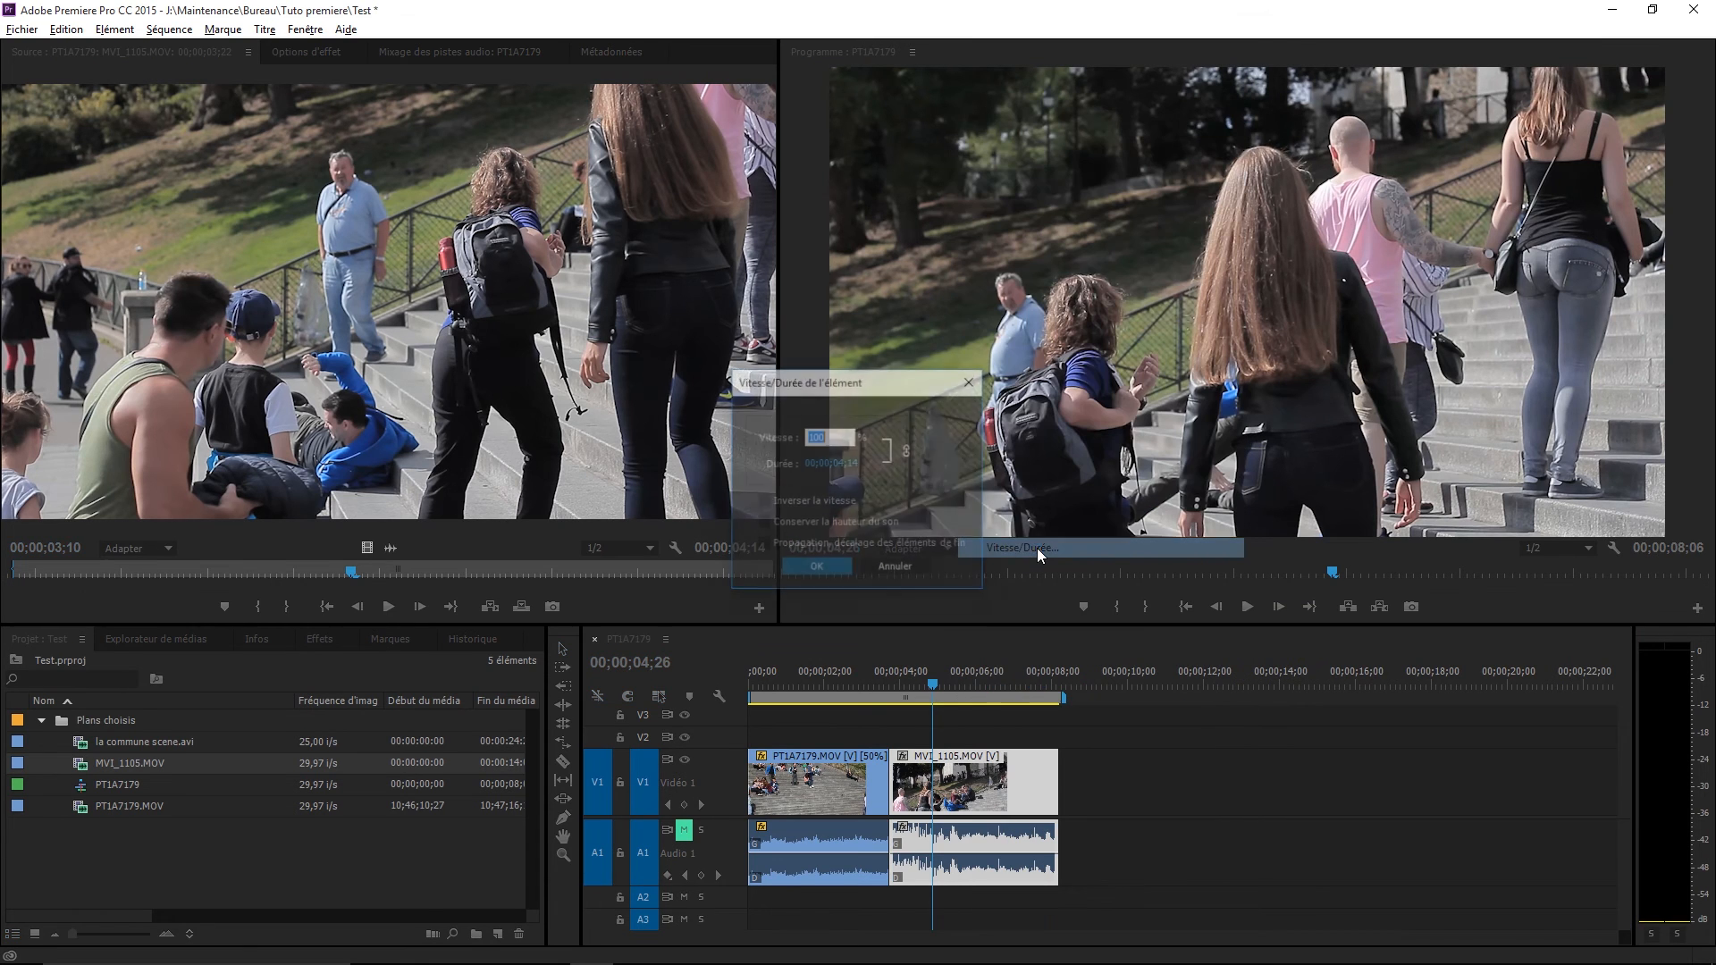
pyautogui.click(794, 502)
pyautogui.click(815, 568)
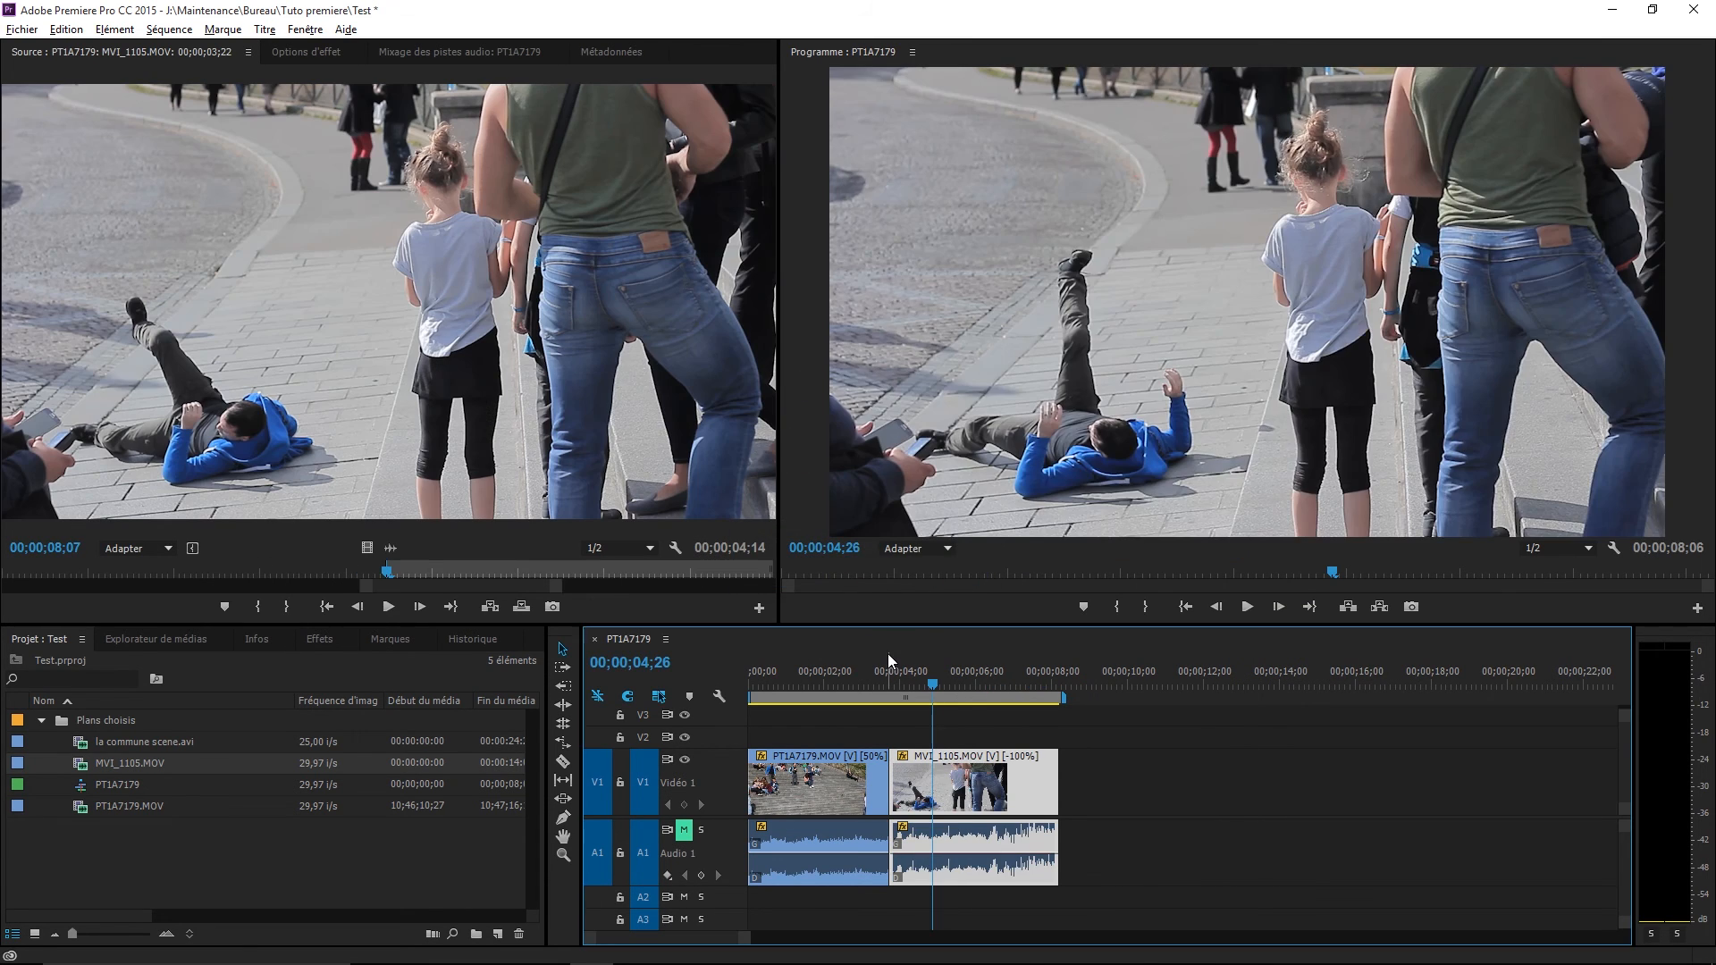
pyautogui.click(878, 684)
pyautogui.click(1246, 606)
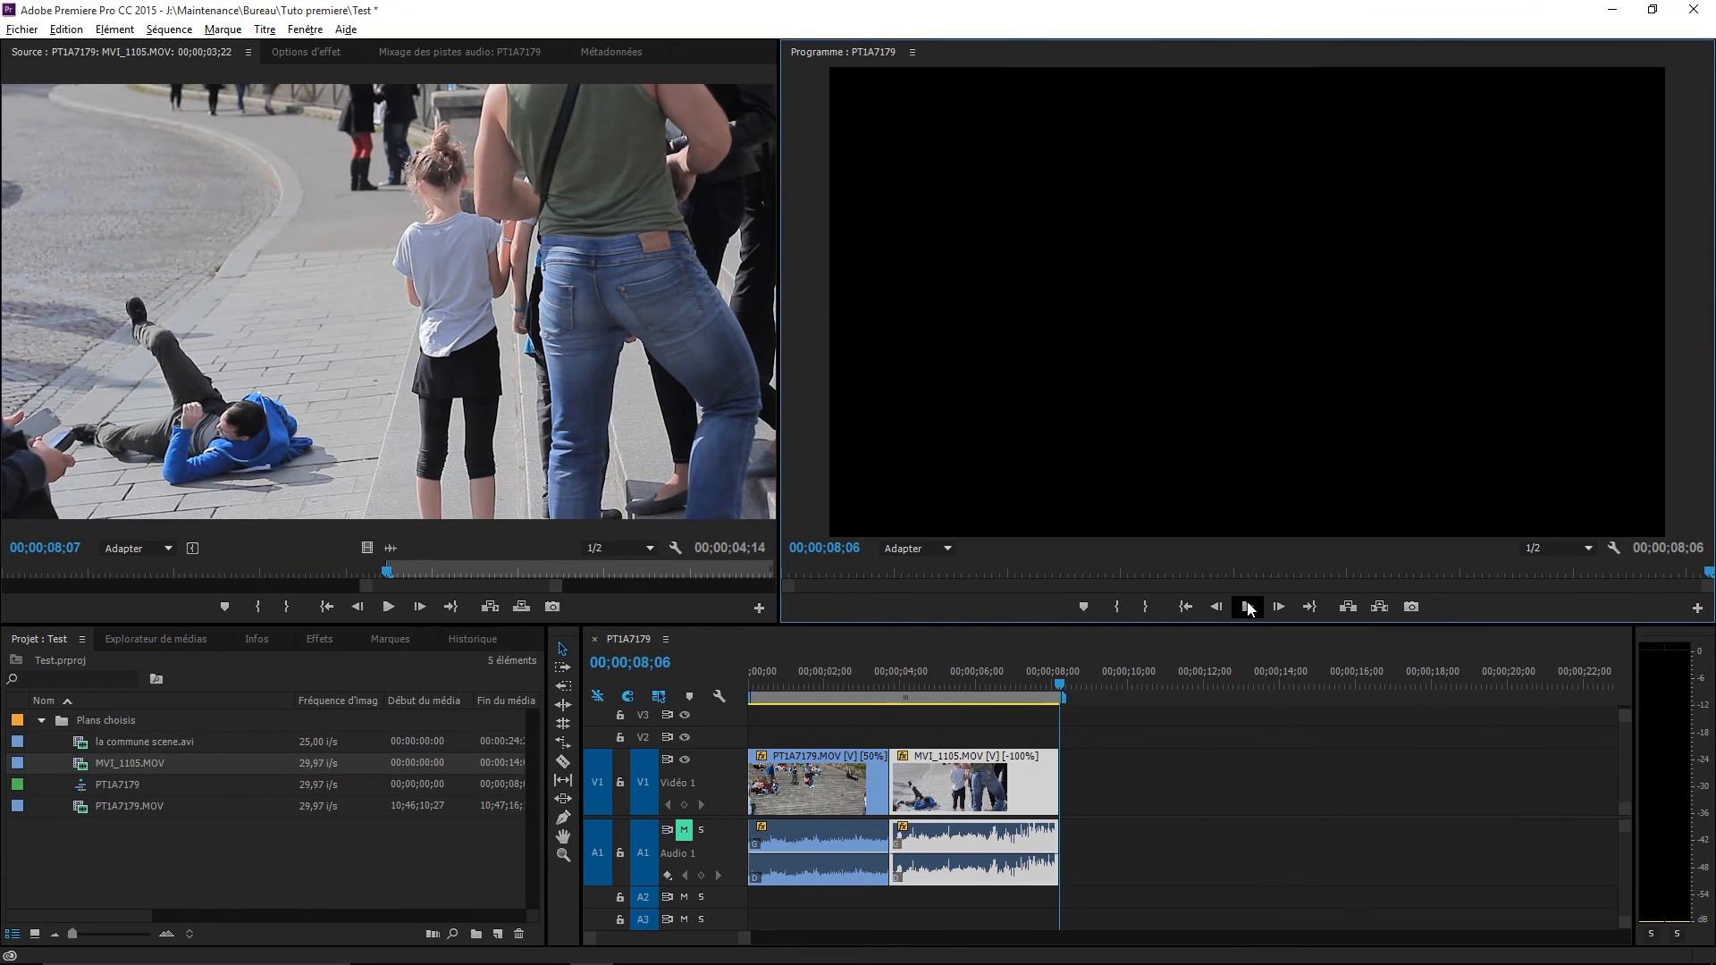
# Undo the speed reversal of MVI_1105.MOV and scrub the sequence back to 00;00;02;04.
pyautogui.click(66, 29)
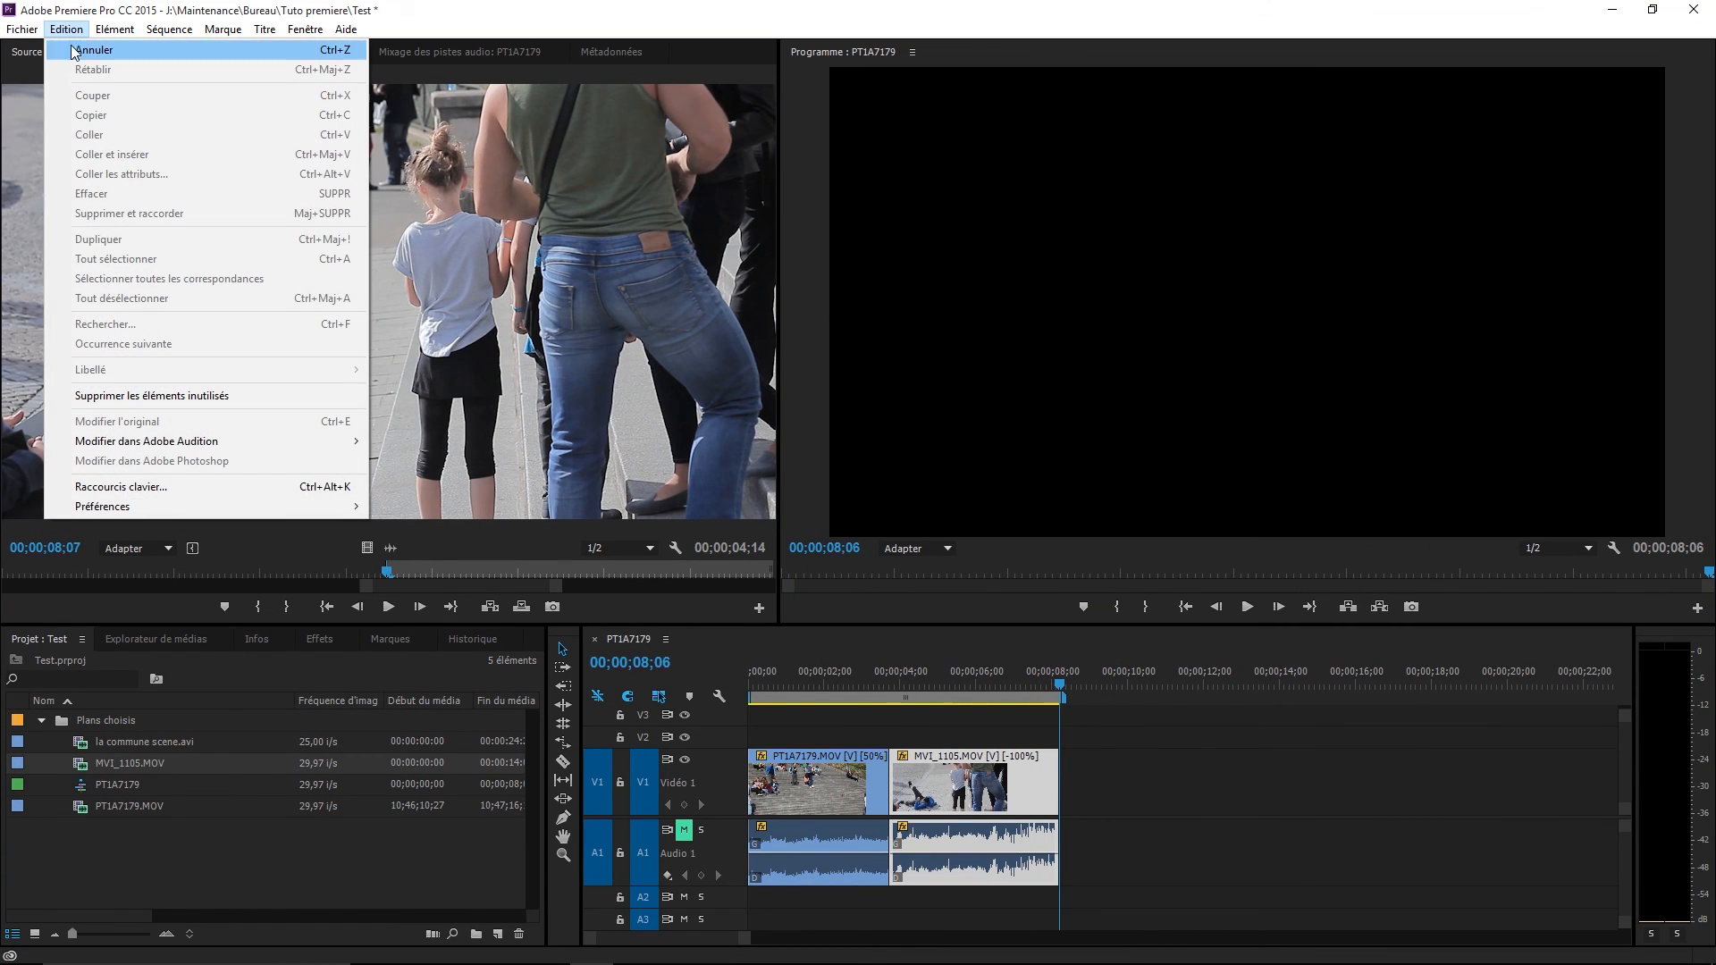
pyautogui.click(79, 51)
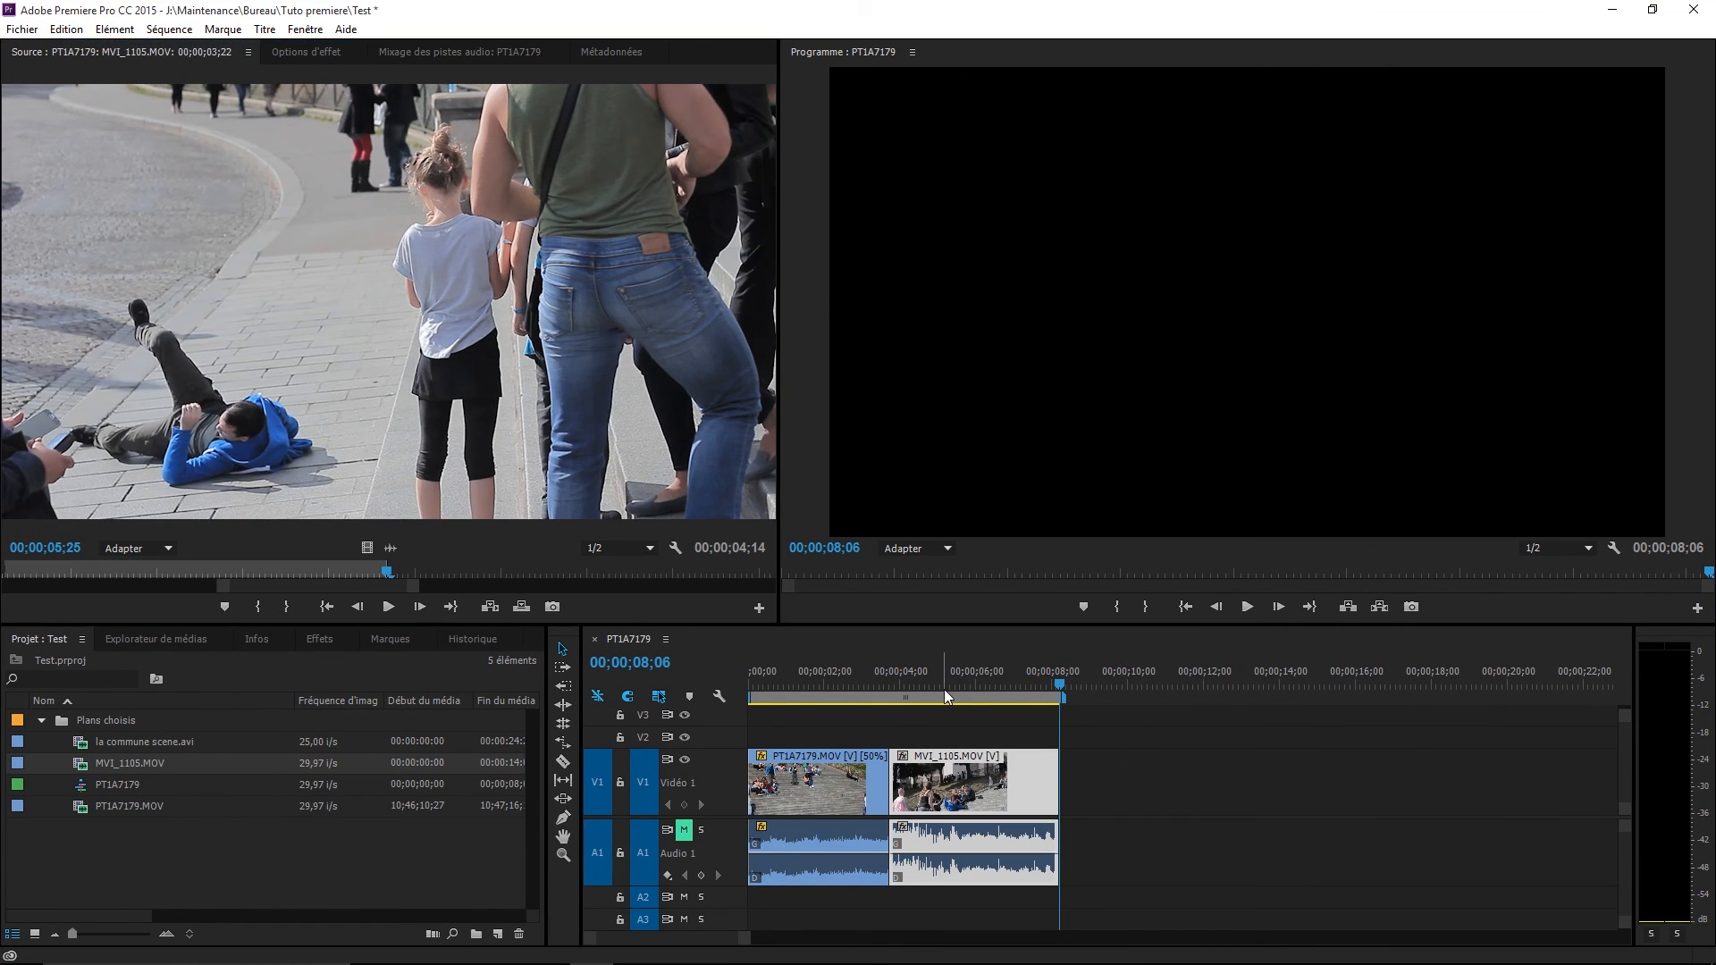
pyautogui.click(880, 683)
pyautogui.click(899, 690)
pyautogui.moveTo(899, 690); pyautogui.dragTo(828, 742)
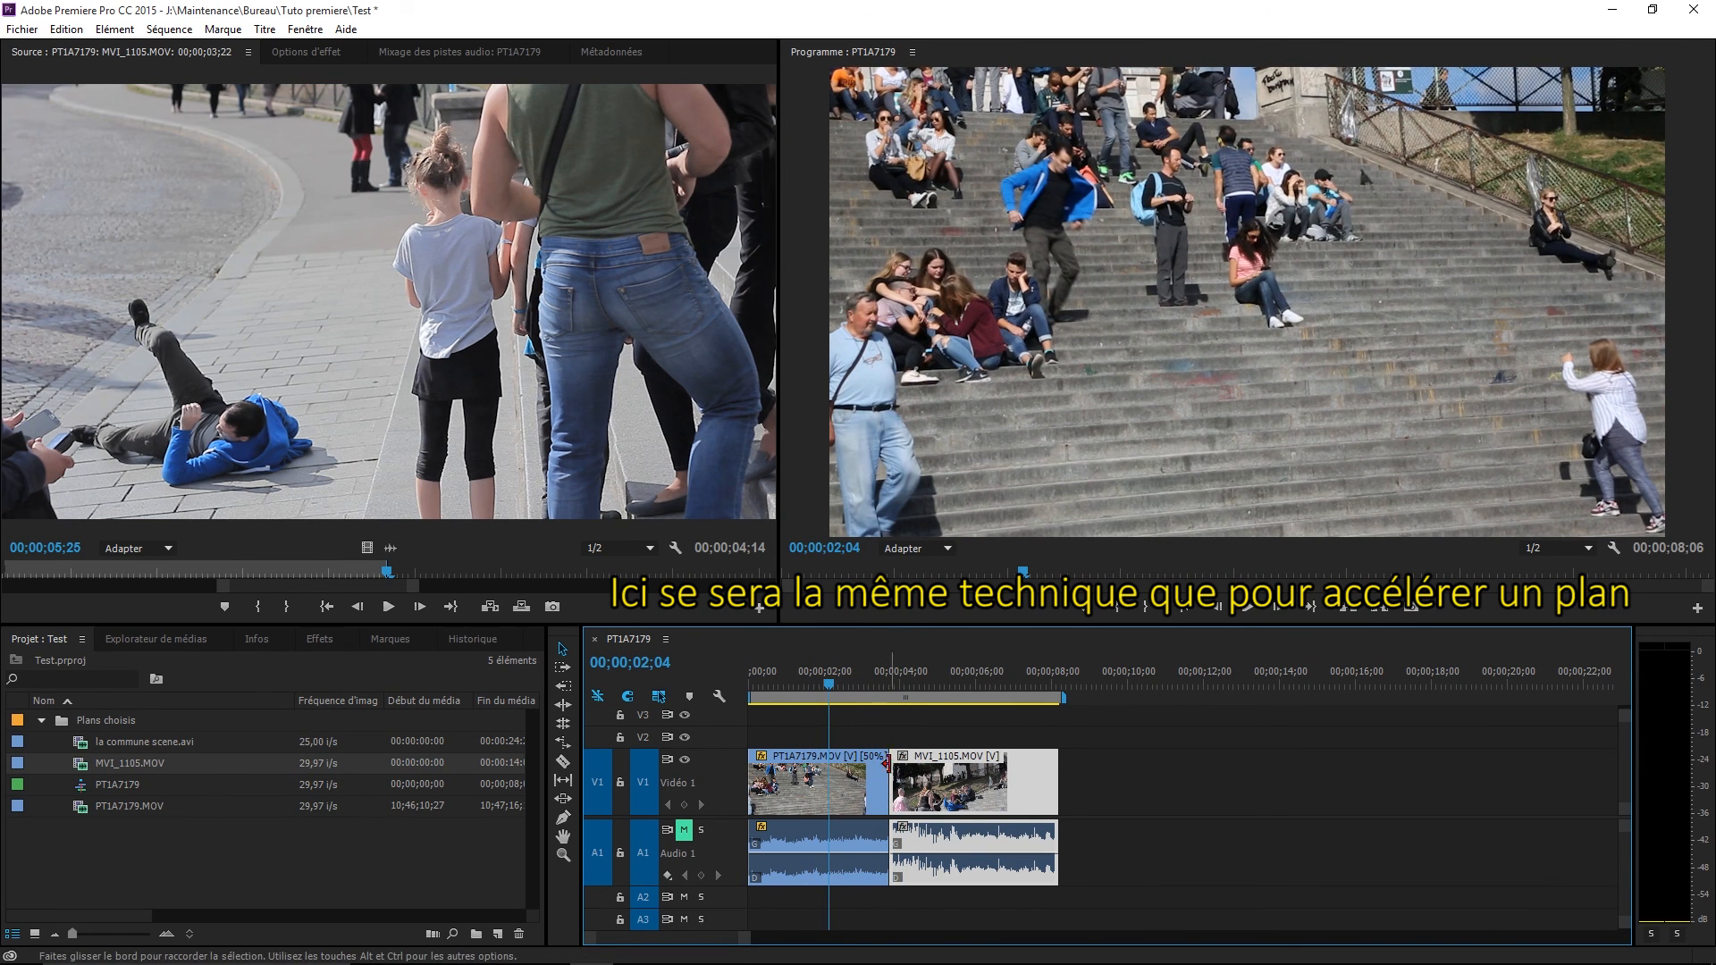
# Set the speed of PT1A7179.MOV to 100% and select the empty gap before MVI_1105.MOV.
pyautogui.rightClick(847, 763)
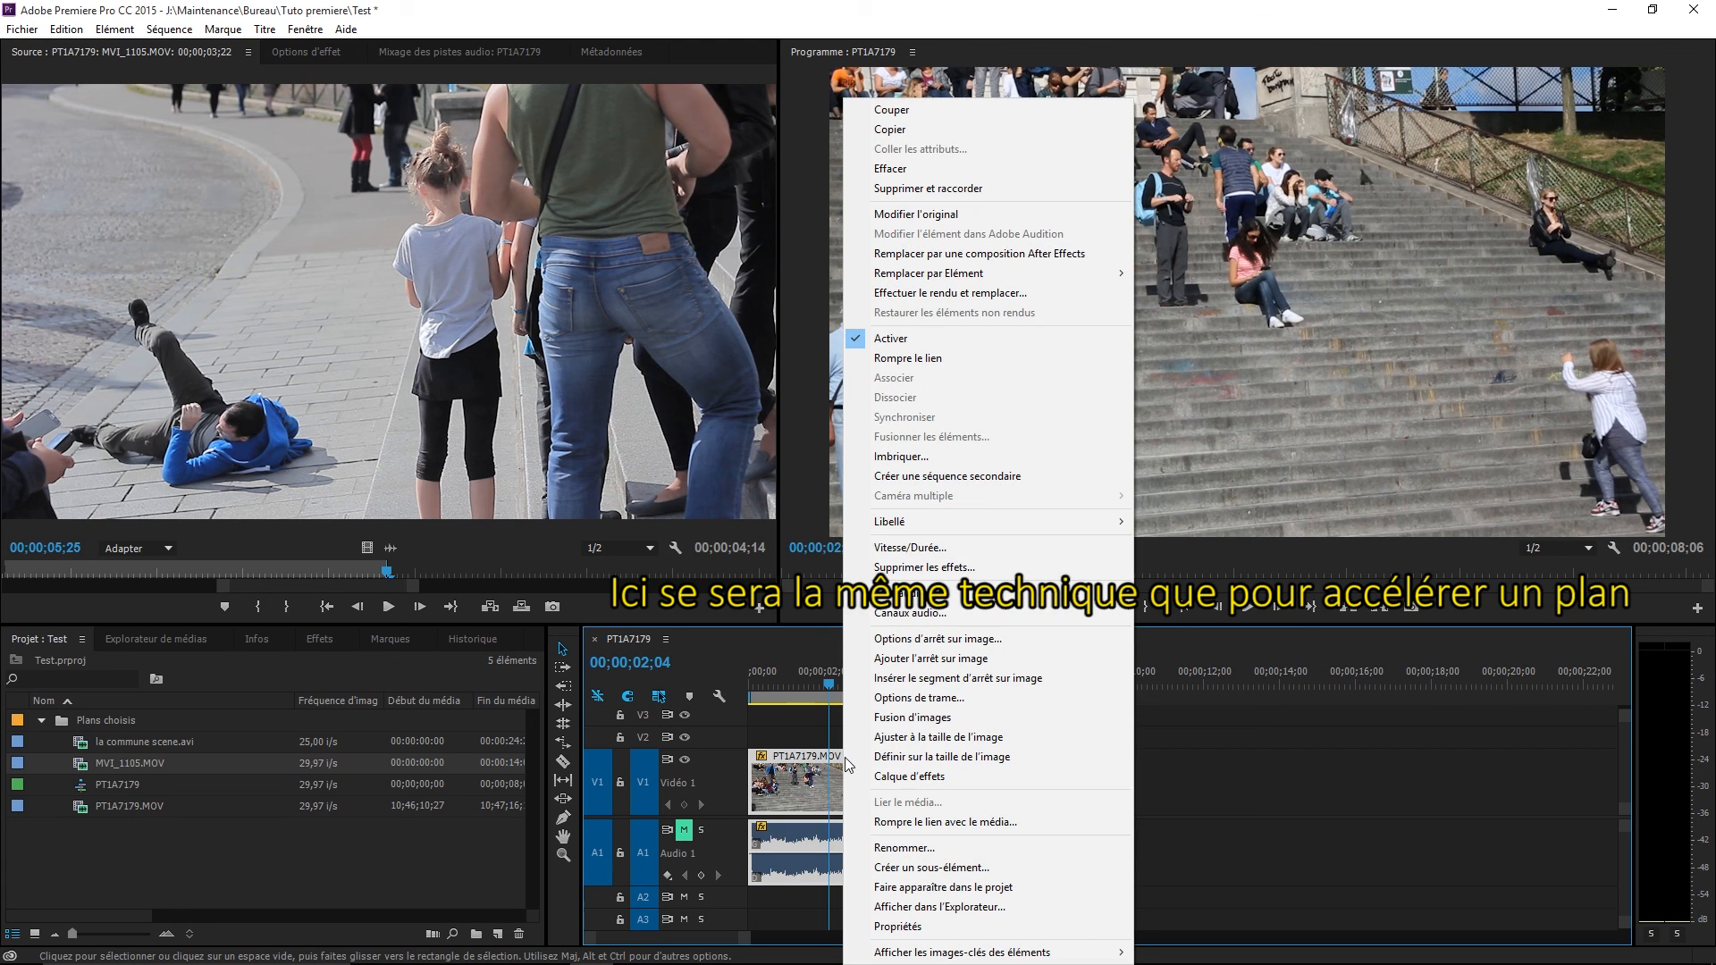
pyautogui.click(922, 547)
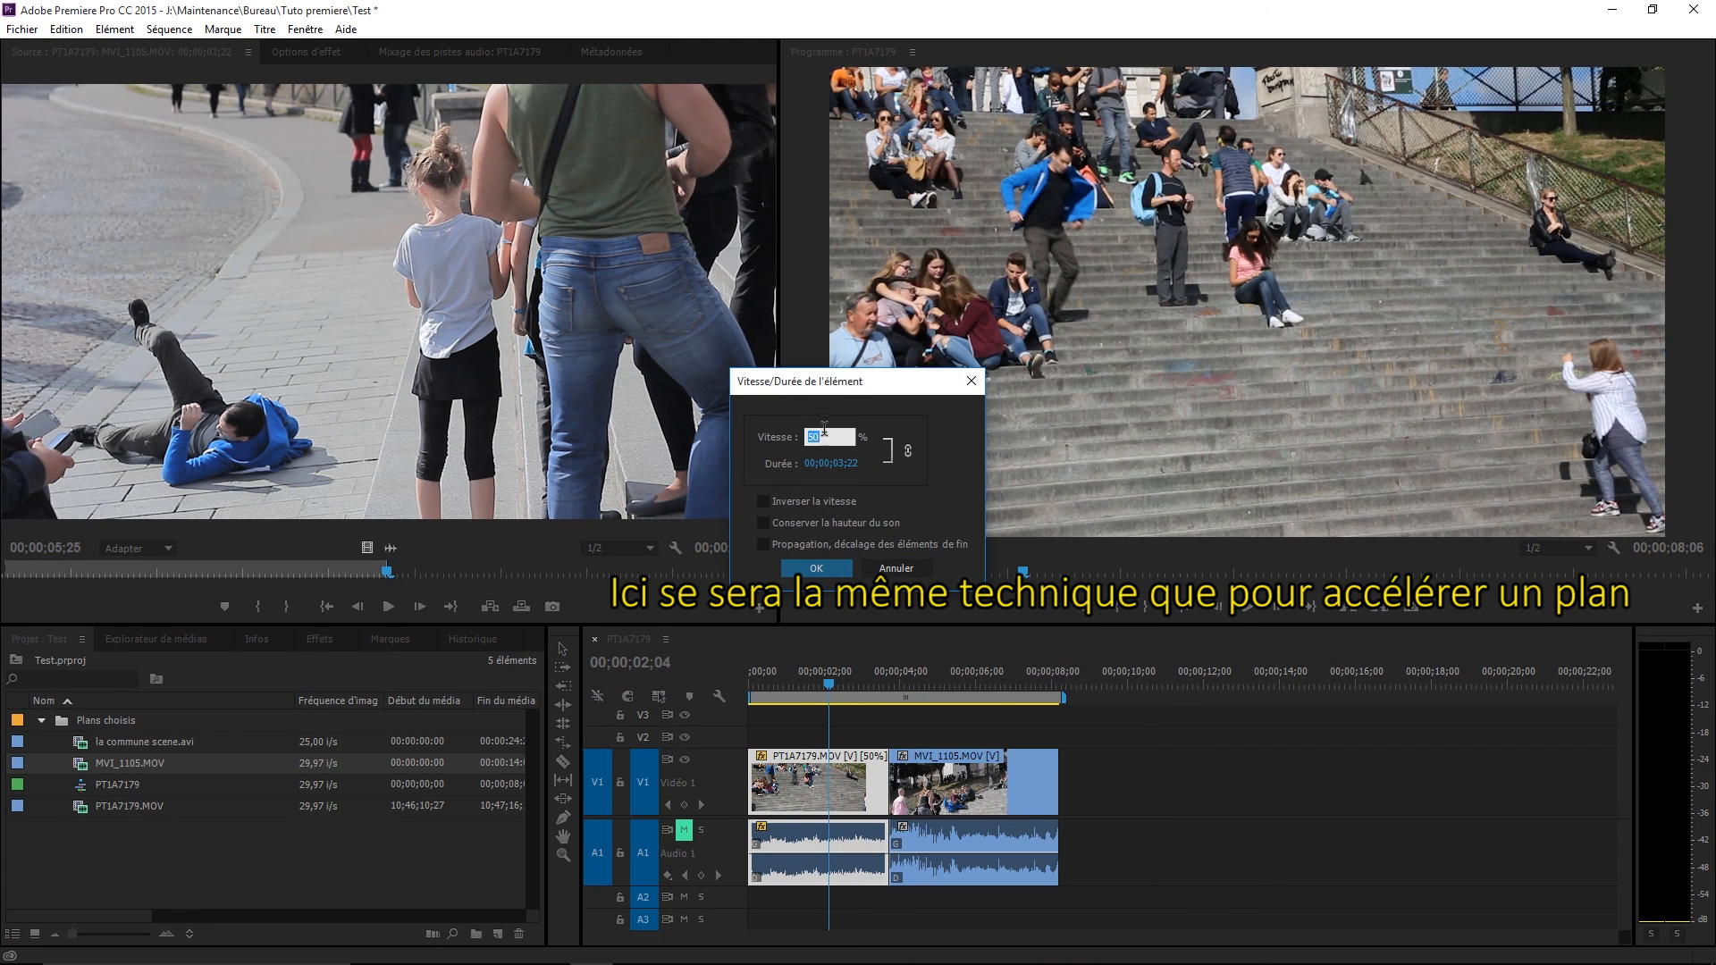
pyautogui.write('100')
pyautogui.press('Return')
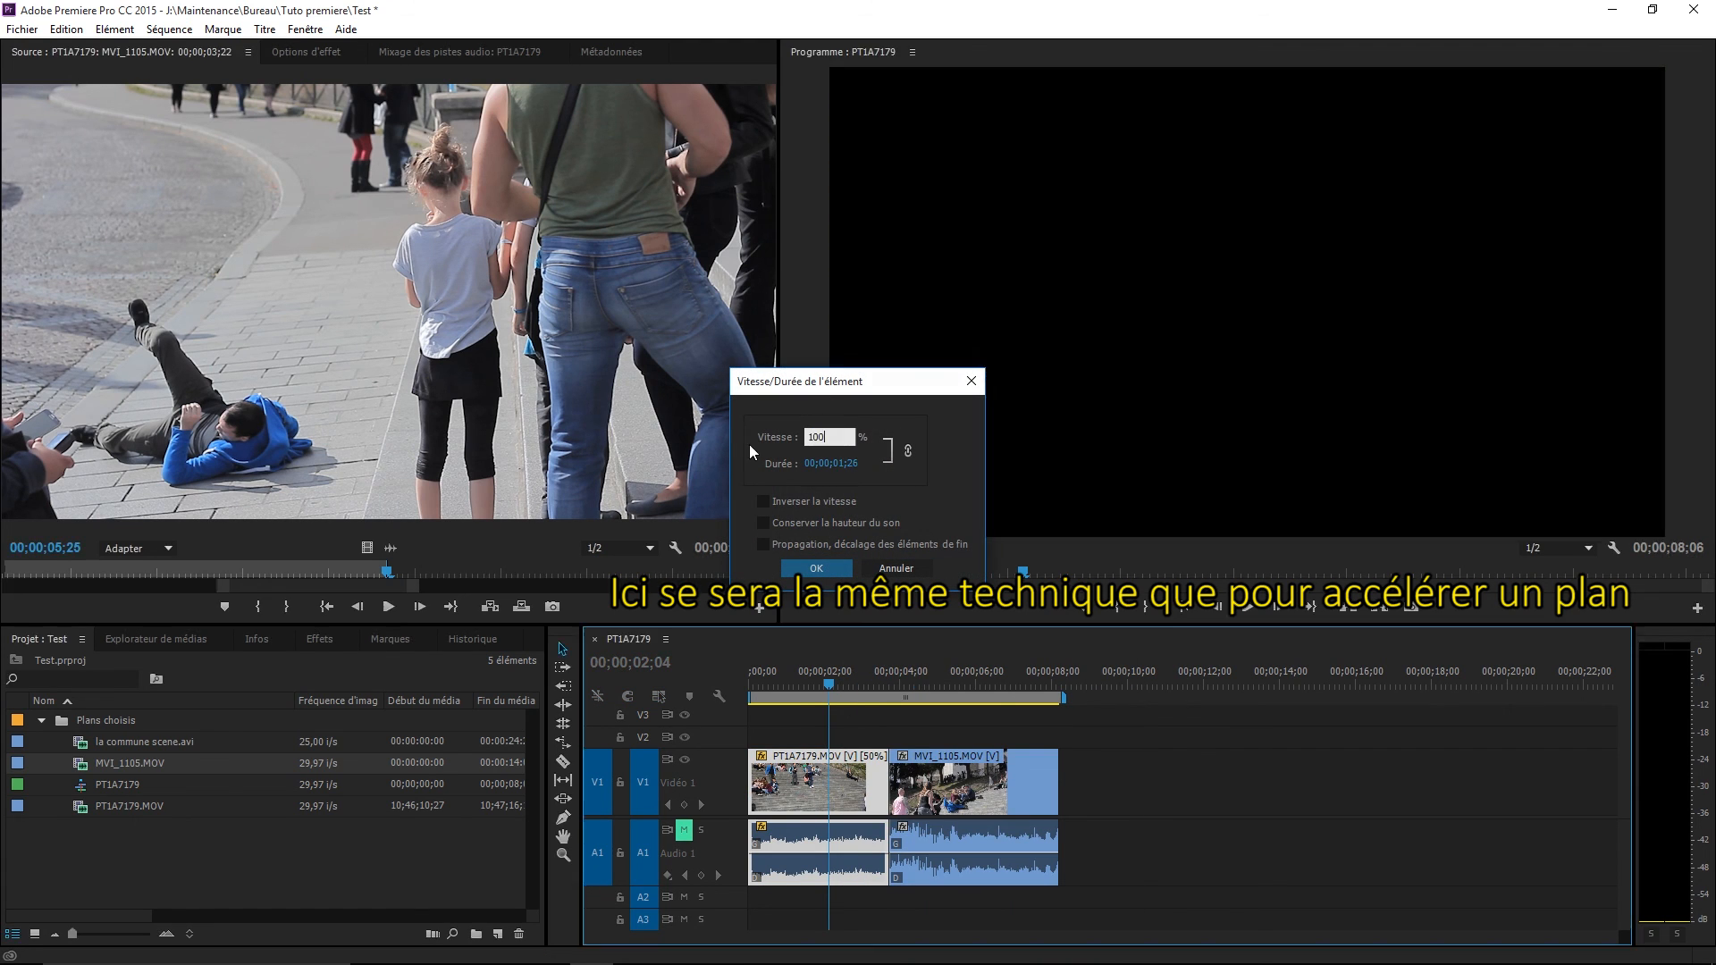
pyautogui.click(863, 770)
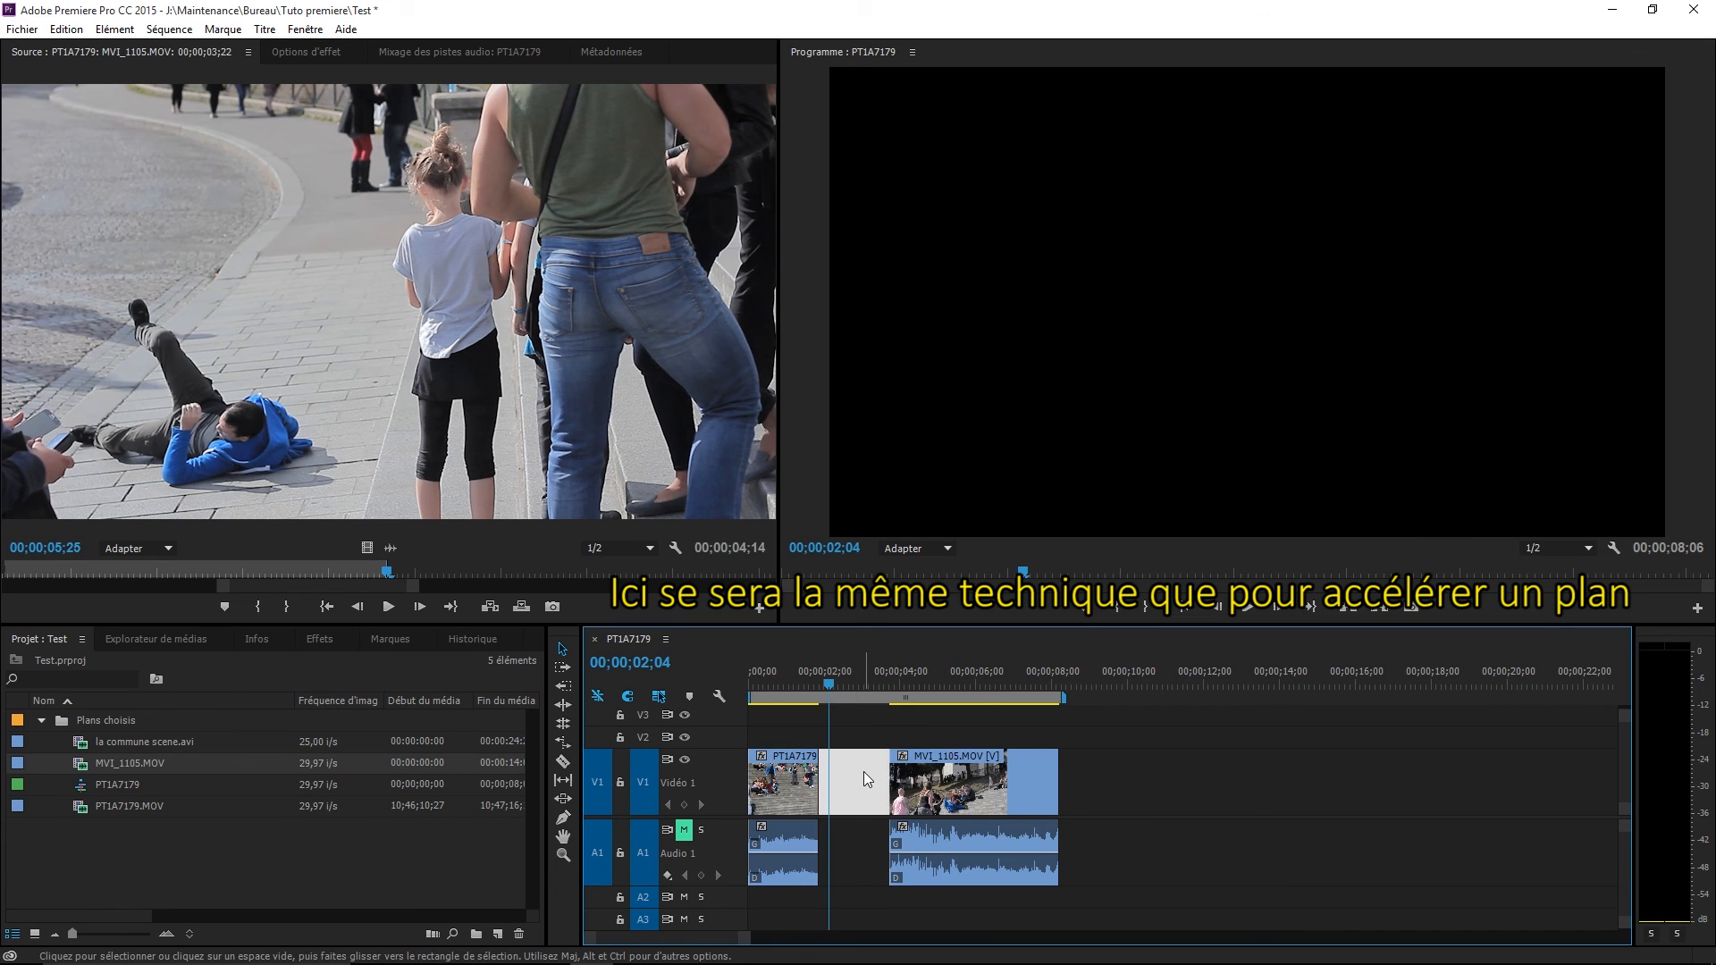